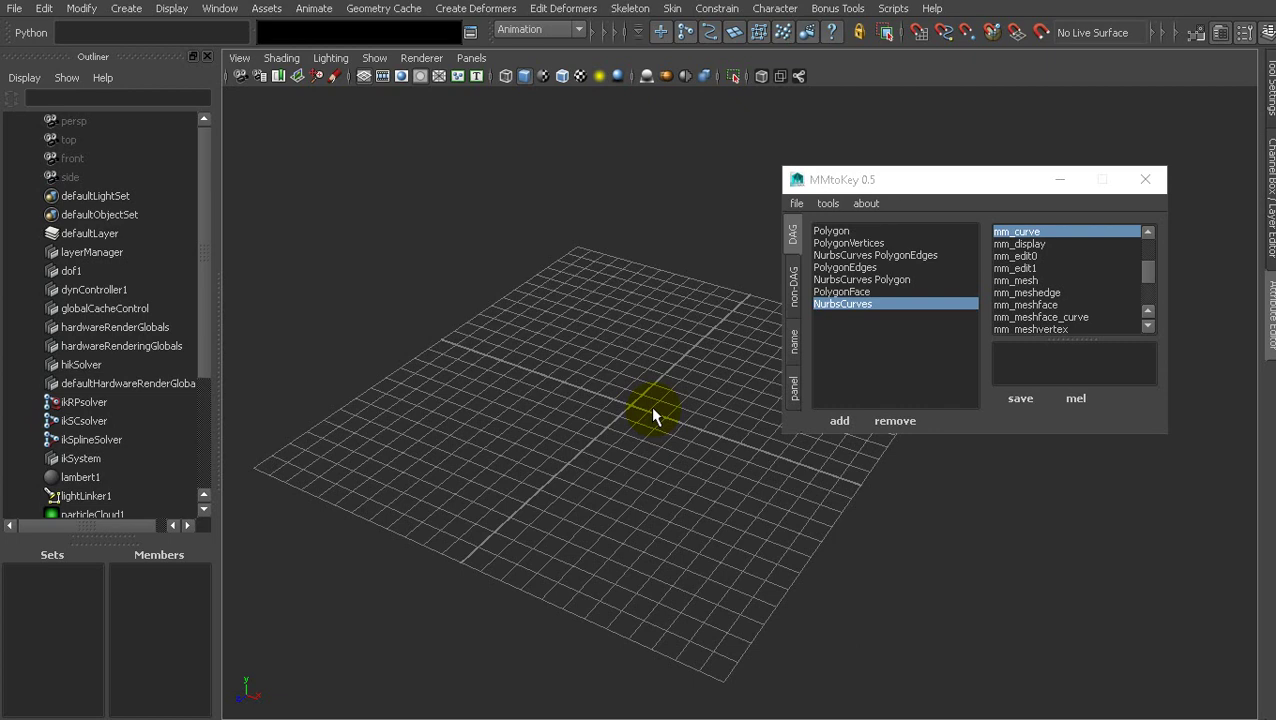
# Create a large polygon sphere near the far part of the grid.
pyautogui.keyDown('alt'); pyautogui.moveTo(629, 441); pyautogui.dragTo(616, 425); pyautogui.keyUp('alt')
pyautogui.moveTo(638, 365); pyautogui.dragTo(640, 260)
pyautogui.moveTo(613, 275); pyautogui.dragTo(655, 327)
pyautogui.keyDown('alt'); pyautogui.moveTo(623, 215); pyautogui.dragTo(556, 323, button='middle'); pyautogui.keyUp('alt')
pyautogui.keyDown('alt'); pyautogui.moveTo(556, 323); pyautogui.dragTo(751, 236, button='right'); pyautogui.keyUp('alt')
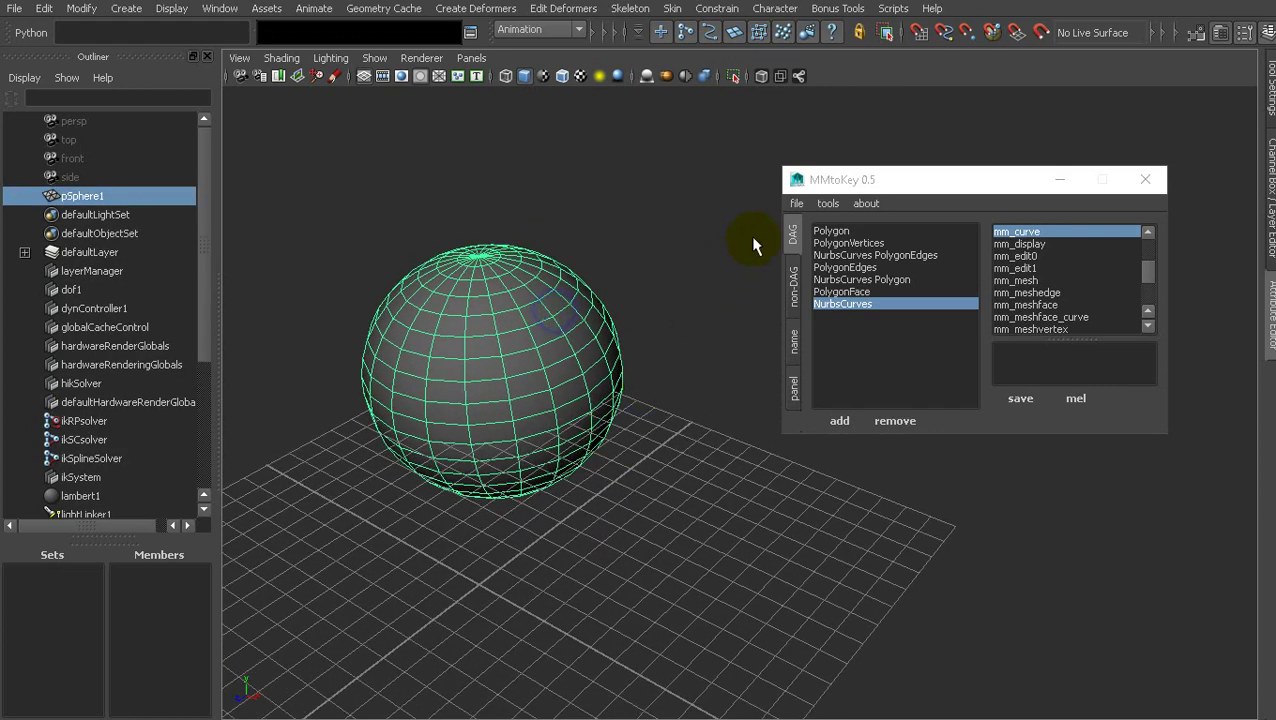
# Check which marking menu MMtoKey assigns to Polygon, and bring that menu up over the selected sphere.
pyautogui.click(825, 229)
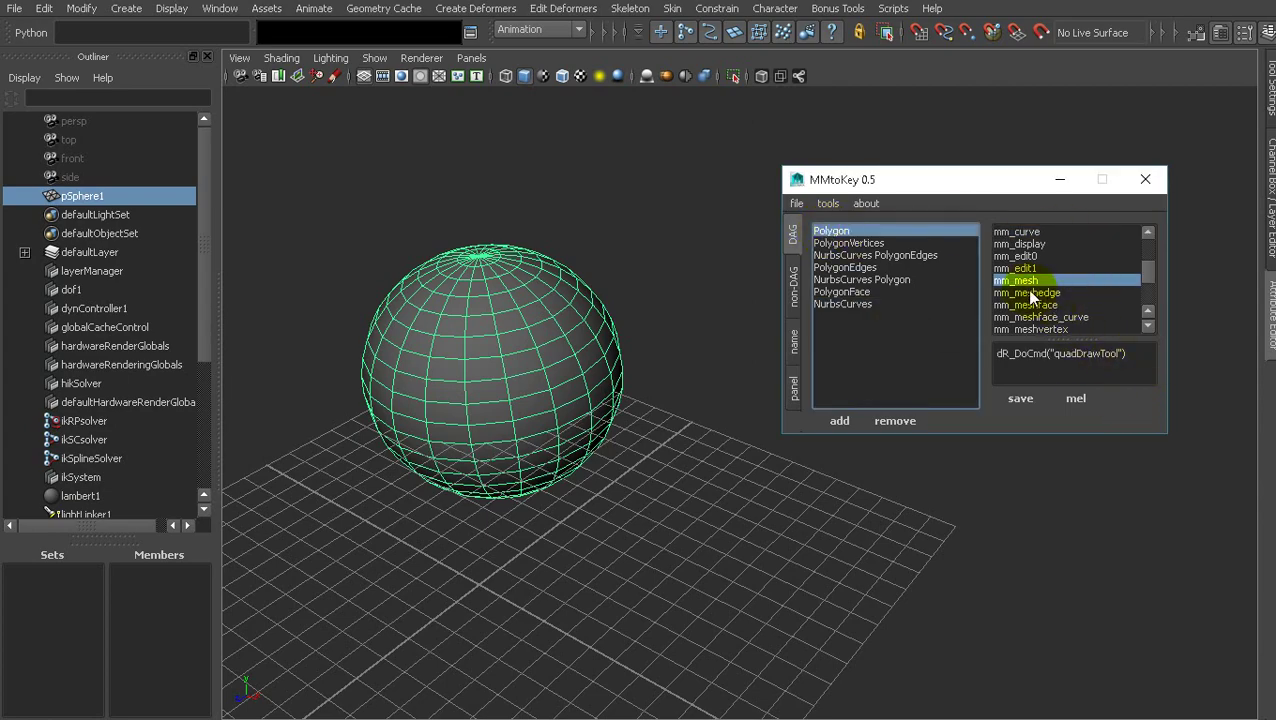
pyautogui.keyDown('alt'); pyautogui.moveTo(451, 428); pyautogui.dragTo(501, 478, button='middle'); pyautogui.keyUp('alt')
pyautogui.keyDown('alt'); pyautogui.moveTo(453, 385); pyautogui.dragTo(550, 500, button='right'); pyautogui.keyUp('alt')
pyautogui.keyDown('alt'); pyautogui.moveTo(505, 407); pyautogui.dragTo(527, 421, button='middle'); pyautogui.keyUp('alt')
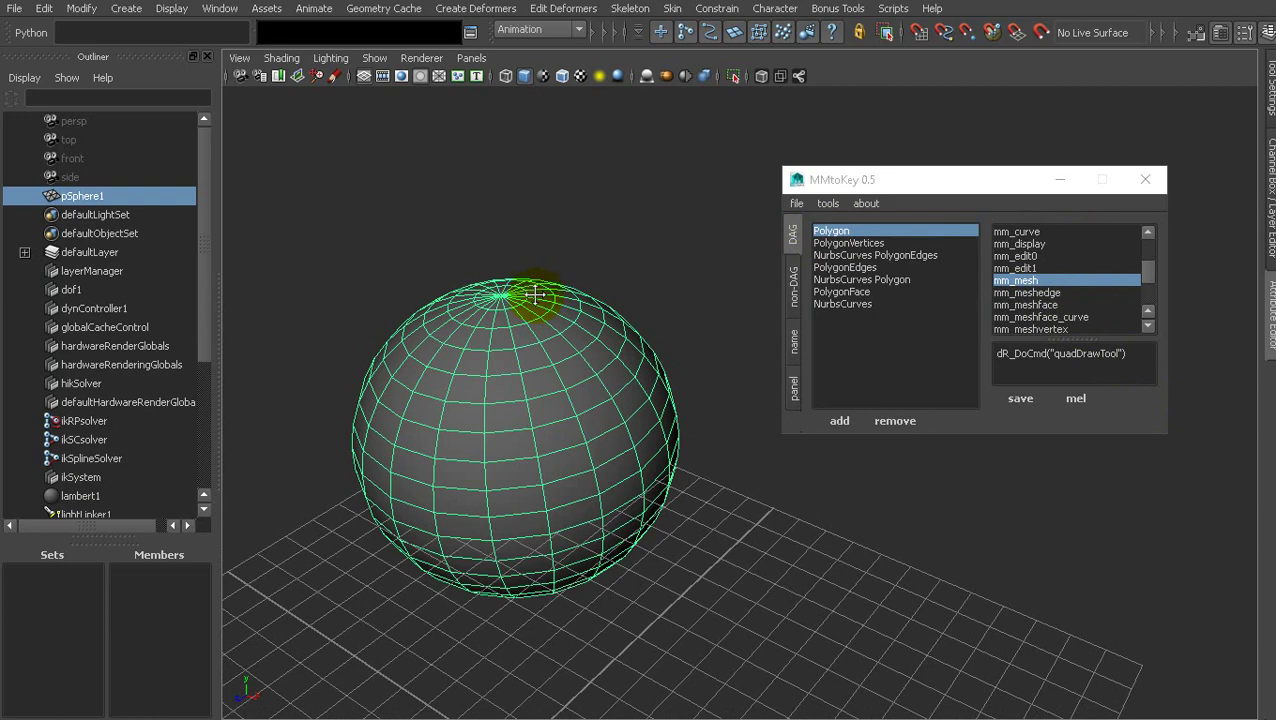
pyautogui.keyDown('alt'); pyautogui.moveTo(532, 297); pyautogui.dragTo(540, 303, button='middle'); pyautogui.keyUp('alt')
pyautogui.moveTo(540, 326); pyautogui.dragTo(587, 336)
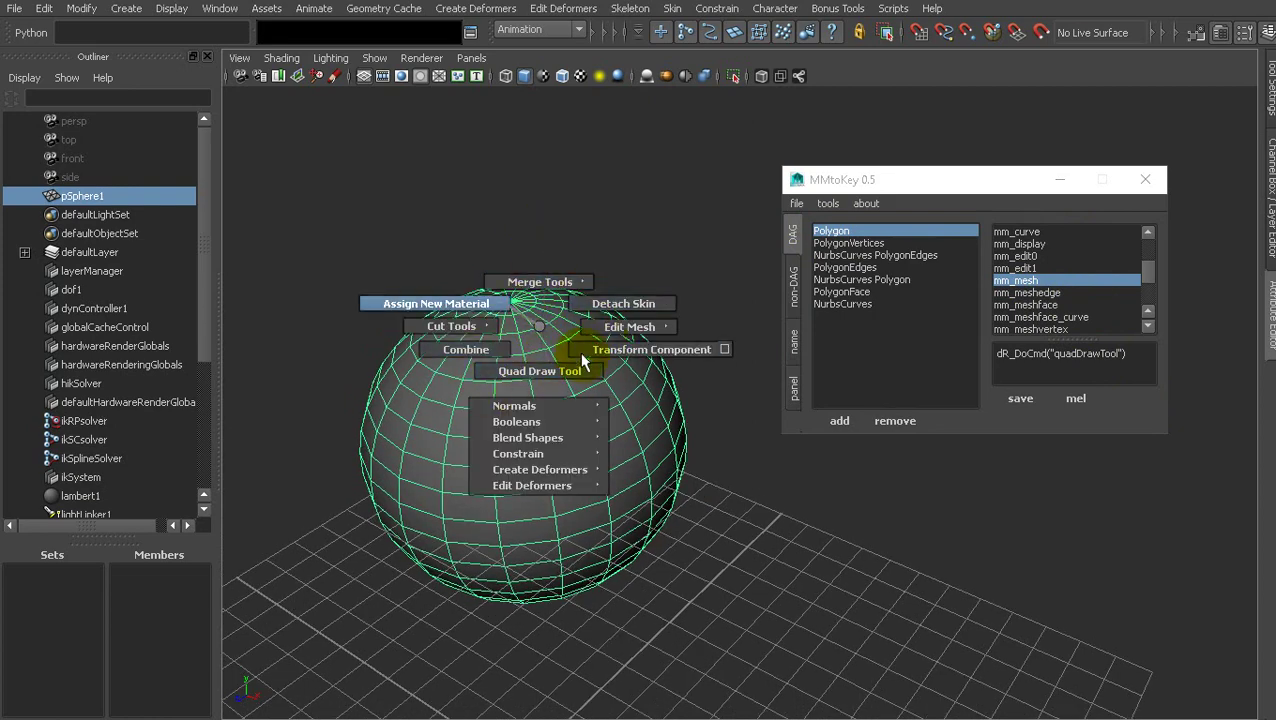
# Box-select the sphere's upper vertices in vertex mode, and return to object mode.
pyautogui.press('F9')
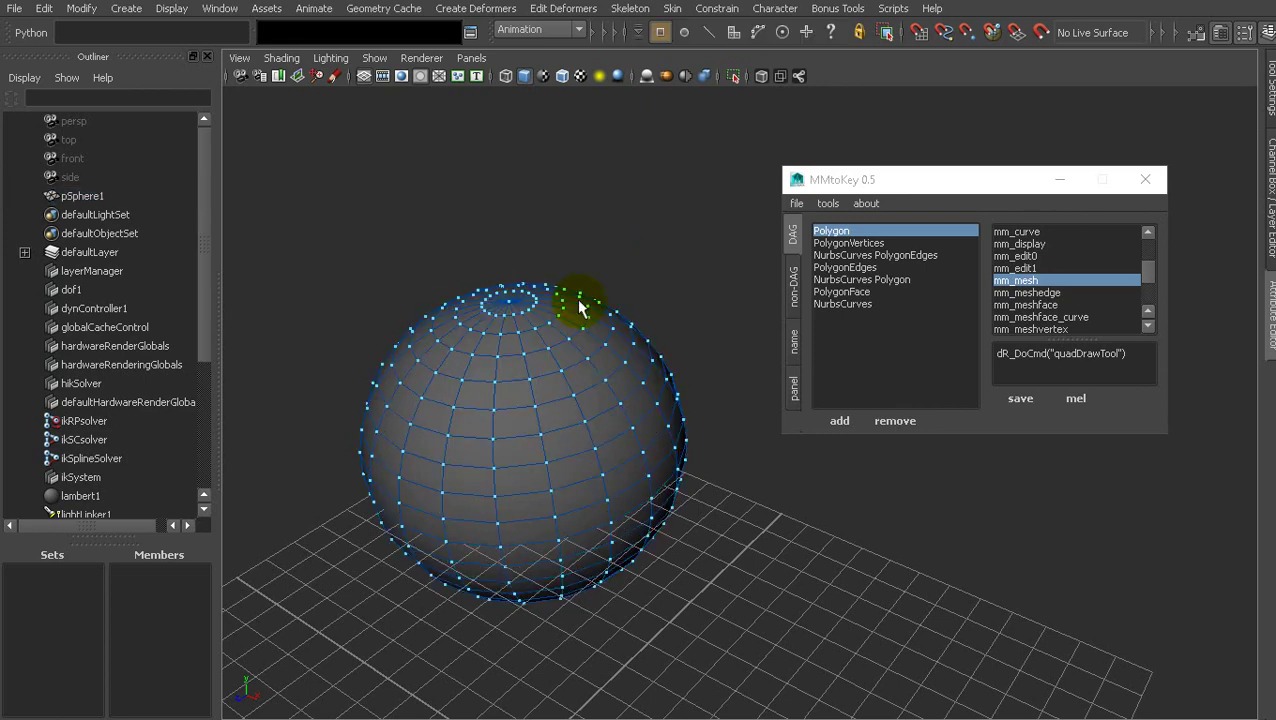
pyautogui.keyDown('alt'); pyautogui.moveTo(583, 365); pyautogui.dragTo(595, 376); pyautogui.keyUp('alt')
pyautogui.moveTo(676, 204); pyautogui.dragTo(340, 408)
pyautogui.keyDown('alt'); pyautogui.moveTo(565, 466); pyautogui.dragTo(500, 437); pyautogui.keyUp('alt')
pyautogui.press('F8')
# Draw an open, bowed five-point curve on the grid beside the sphere.
pyautogui.moveTo(500, 441); pyautogui.dragTo(500, 441, button='right')
pyautogui.click(615, 513)
pyautogui.click(746, 593)
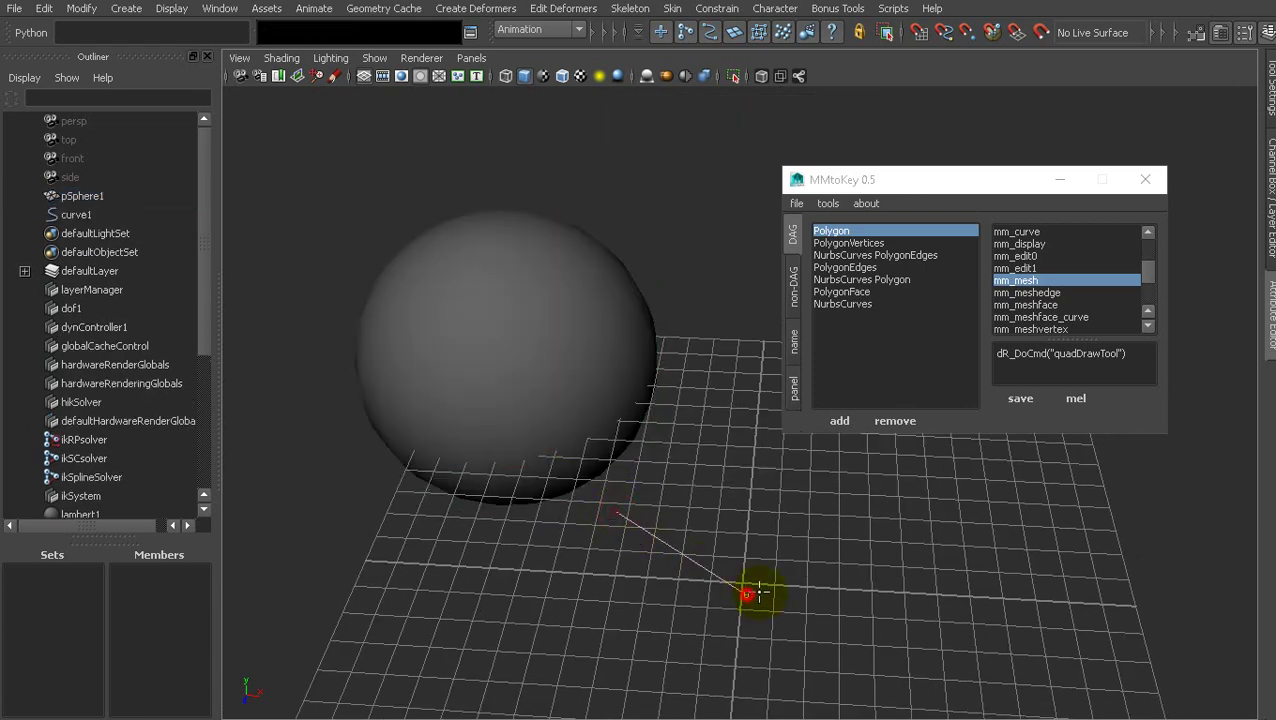
pyautogui.click(884, 556)
pyautogui.click(1002, 519)
pyautogui.click(1025, 469)
pyautogui.press('Return')
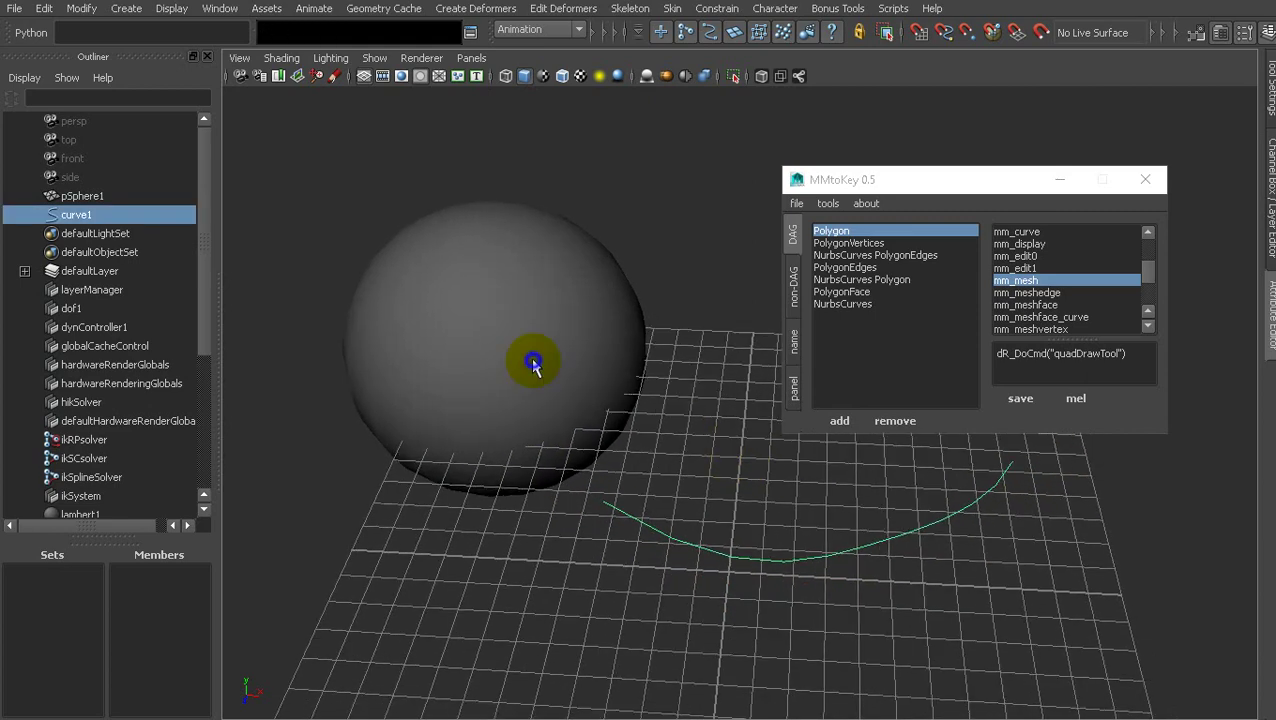
# Select one face on the sphere's lower front together with the curve, and check the marking menu for that selection.
pyautogui.moveTo(535, 362); pyautogui.dragTo(536, 418, button='right')
pyautogui.click(535, 418)
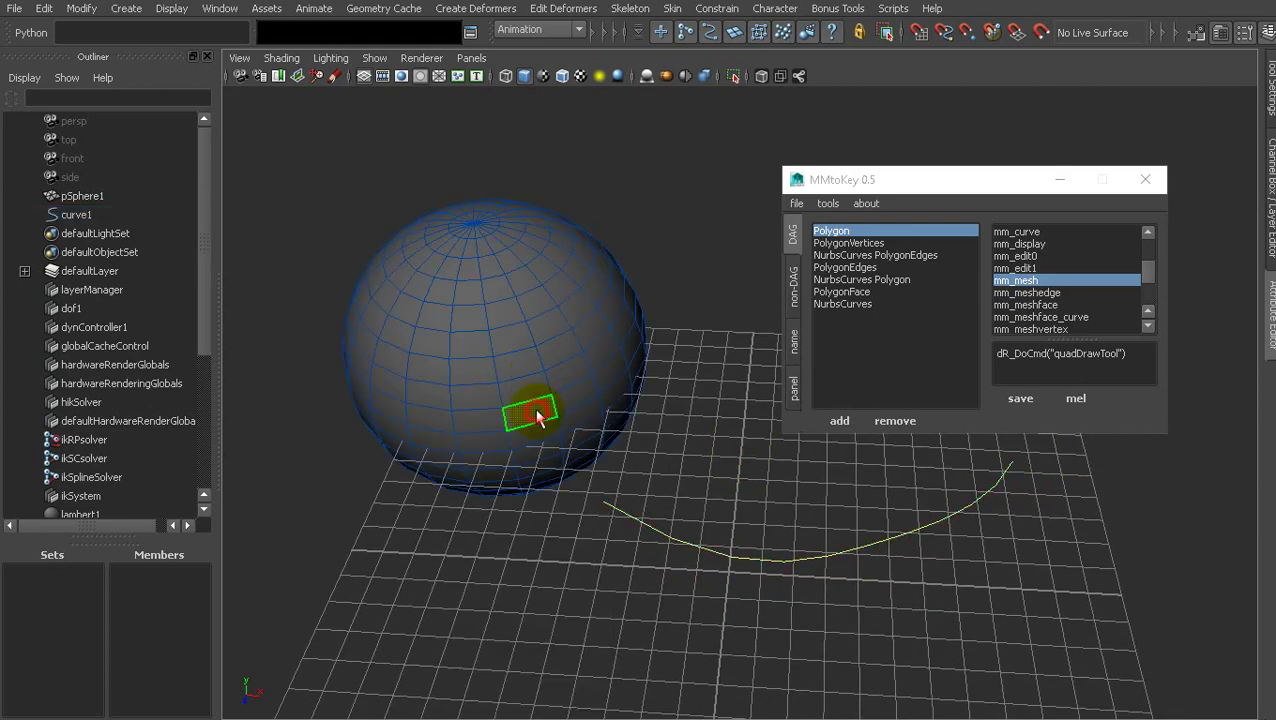
pyautogui.keyDown('shift'); pyautogui.click(692, 530); pyautogui.keyUp('shift')
pyautogui.keyDown('alt'); pyautogui.moveTo(655, 402); pyautogui.dragTo(595, 380, button='middle'); pyautogui.keyUp('alt')
pyautogui.keyDown('shift'); pyautogui.moveTo(626, 318); pyautogui.dragTo(626, 318, button='right'); pyautogui.keyUp('shift')
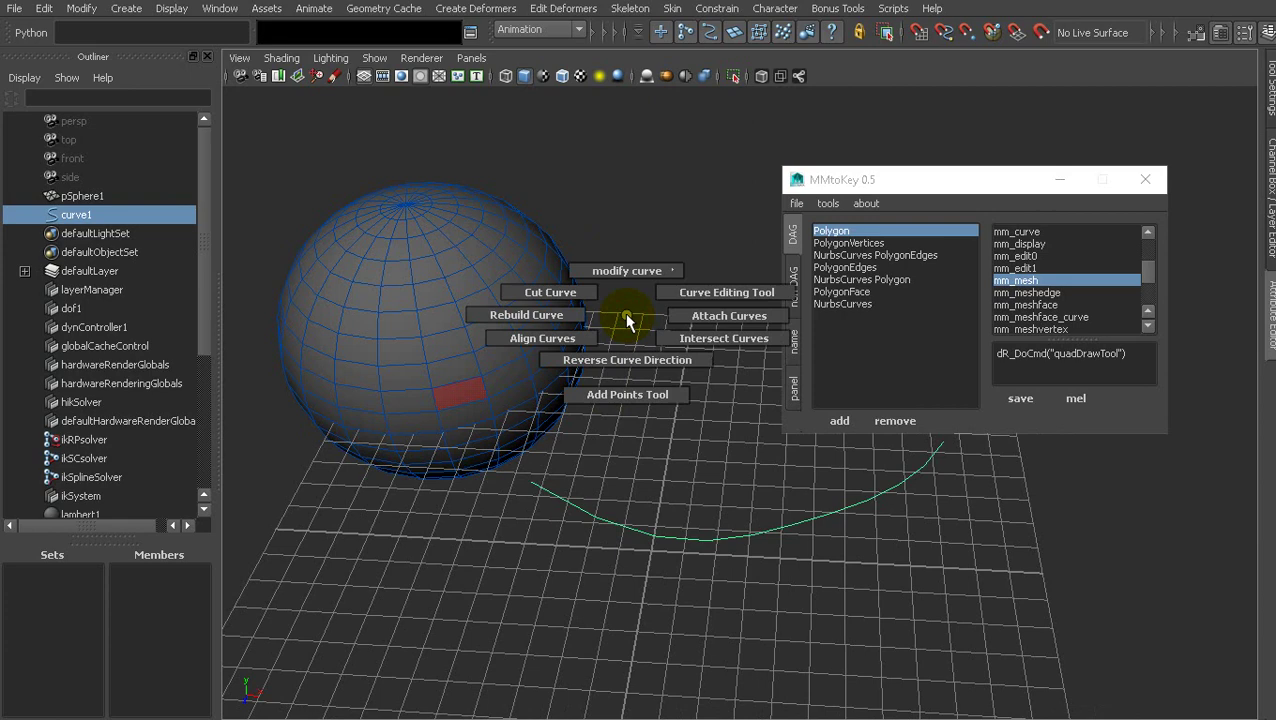
pyautogui.keyDown('shift'); pyautogui.moveTo(627, 316); pyautogui.dragTo(627, 316, button='right'); pyautogui.keyUp('shift')
pyautogui.keyDown('alt'); pyautogui.moveTo(600, 432); pyautogui.dragTo(547, 375, button='middle'); pyautogui.keyUp('alt')
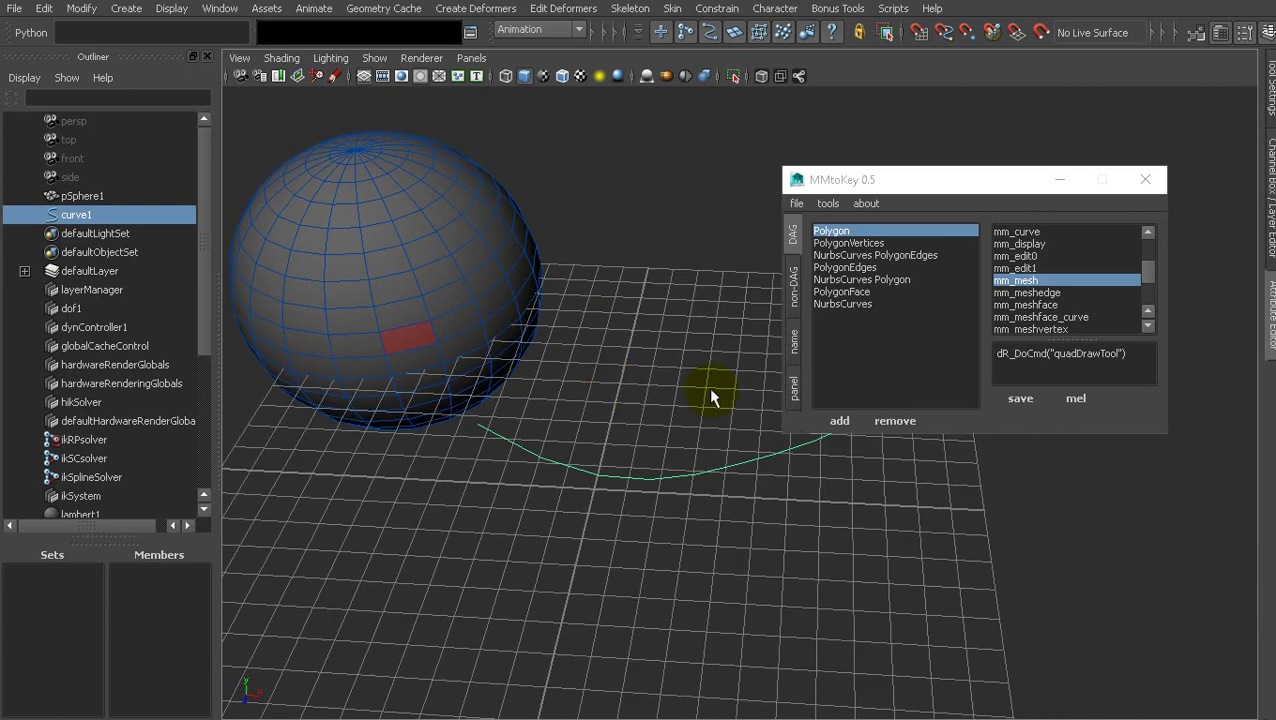
# Add the NurbsCurves PolygonFace selection to MMtoKey's DAG entries and assign it the mm_meshface_curve menu.
pyautogui.click(840, 421)
pyautogui.click(886, 315)
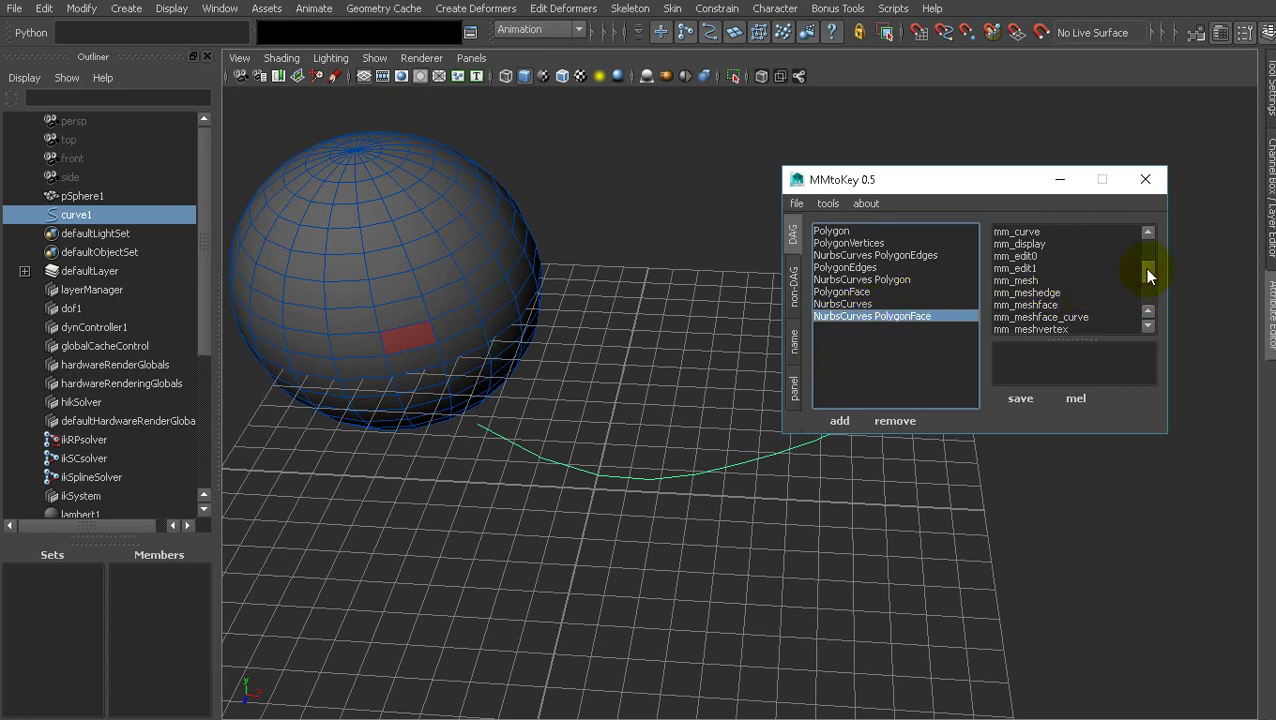
pyautogui.moveTo(1146, 268); pyautogui.dragTo(1148, 294)
pyautogui.scroll(2, 1094, 296)
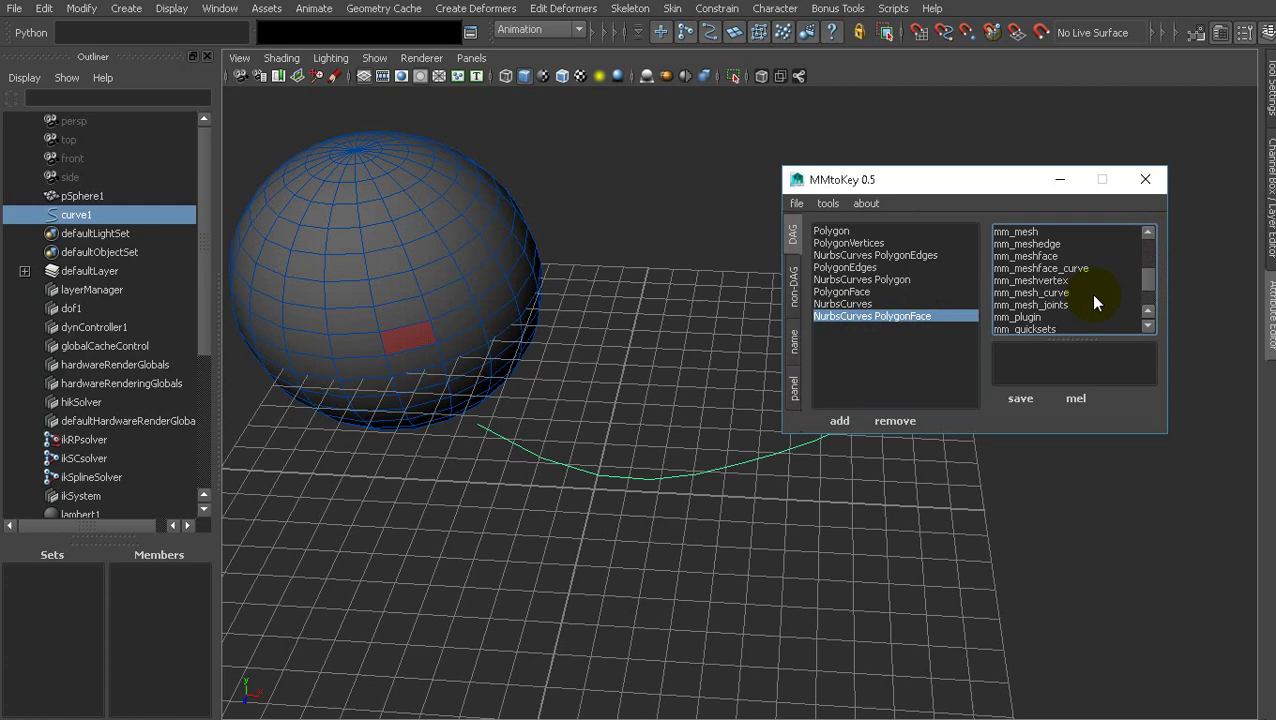
pyautogui.click(1066, 268)
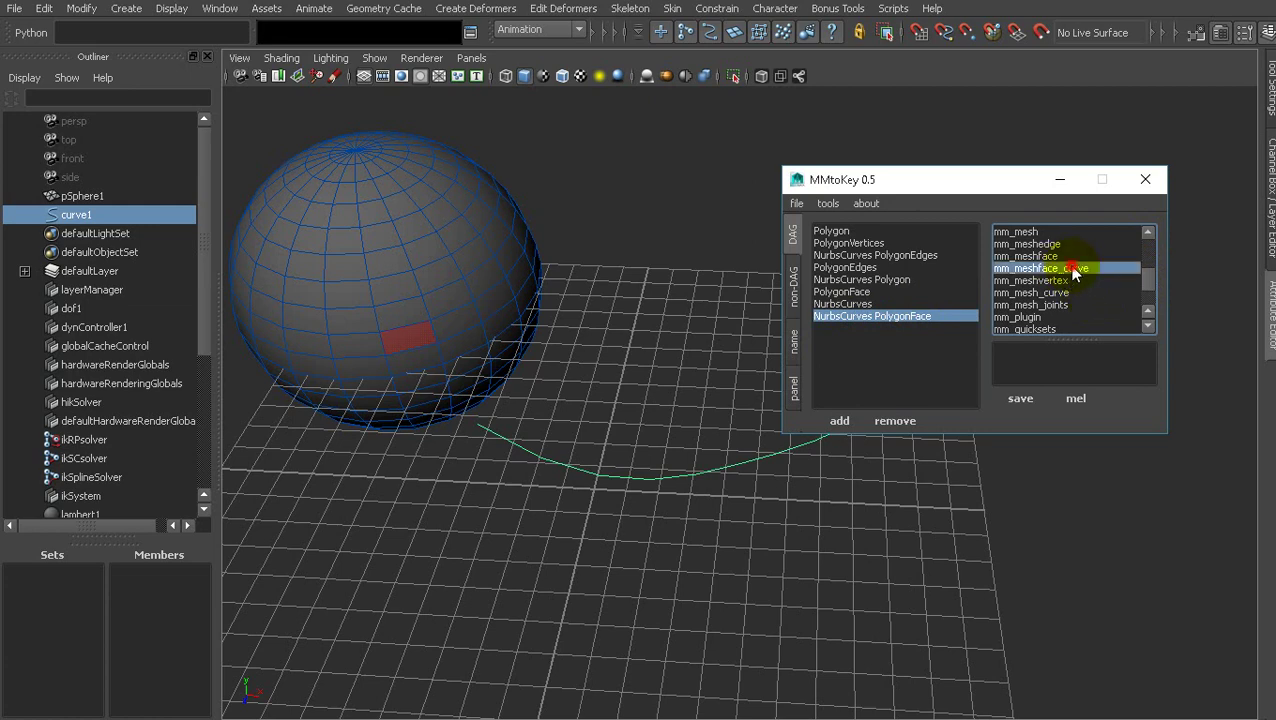
# Try extruding the selected sphere face with the curve selected, and undo the extrusion.
pyautogui.keyDown('alt'); pyautogui.moveTo(512, 458); pyautogui.dragTo(594, 338); pyautogui.keyUp('alt')
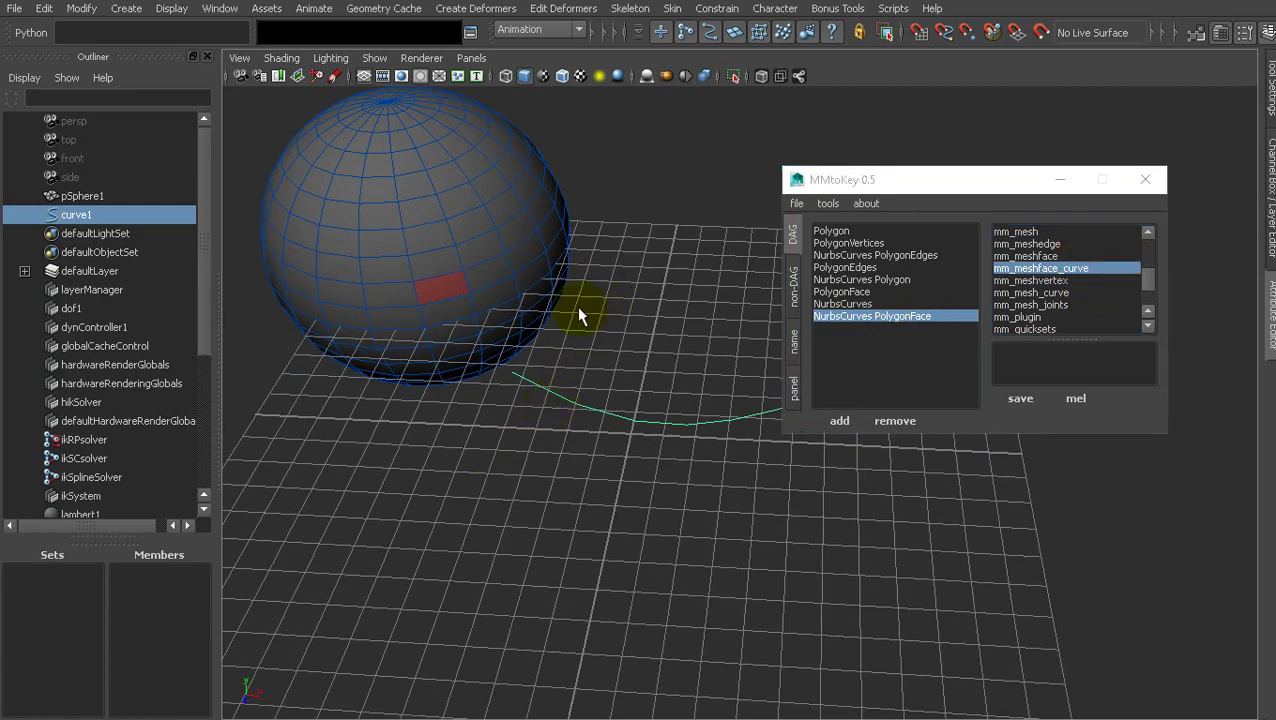
pyautogui.keyDown('alt'); pyautogui.moveTo(578, 316); pyautogui.dragTo(578, 353, button='middle'); pyautogui.keyUp('alt')
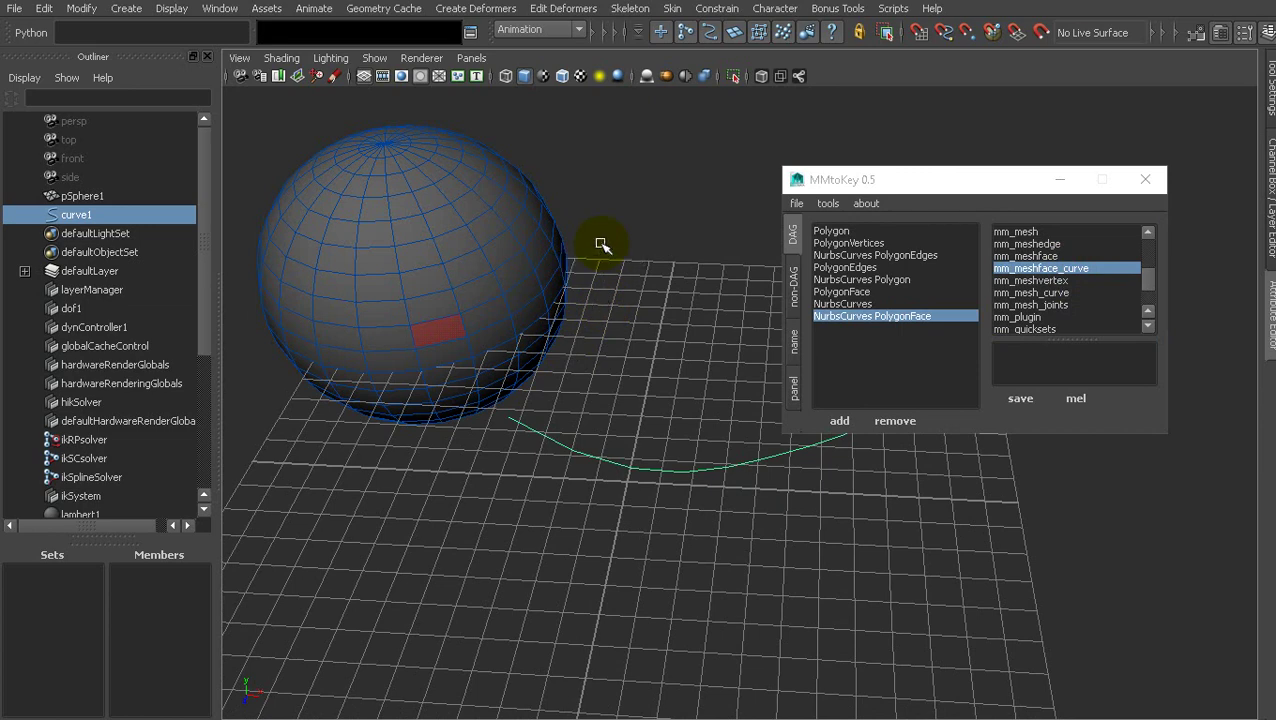
pyautogui.hotkey('ctrl', 'e')
pyautogui.keyDown('alt'); pyautogui.moveTo(604, 296); pyautogui.dragTo(367, 356, button='middle'); pyautogui.keyUp('alt')
pyautogui.keyDown('alt'); pyautogui.moveTo(467, 412); pyautogui.dragTo(613, 420, button='middle'); pyautogui.keyUp('alt')
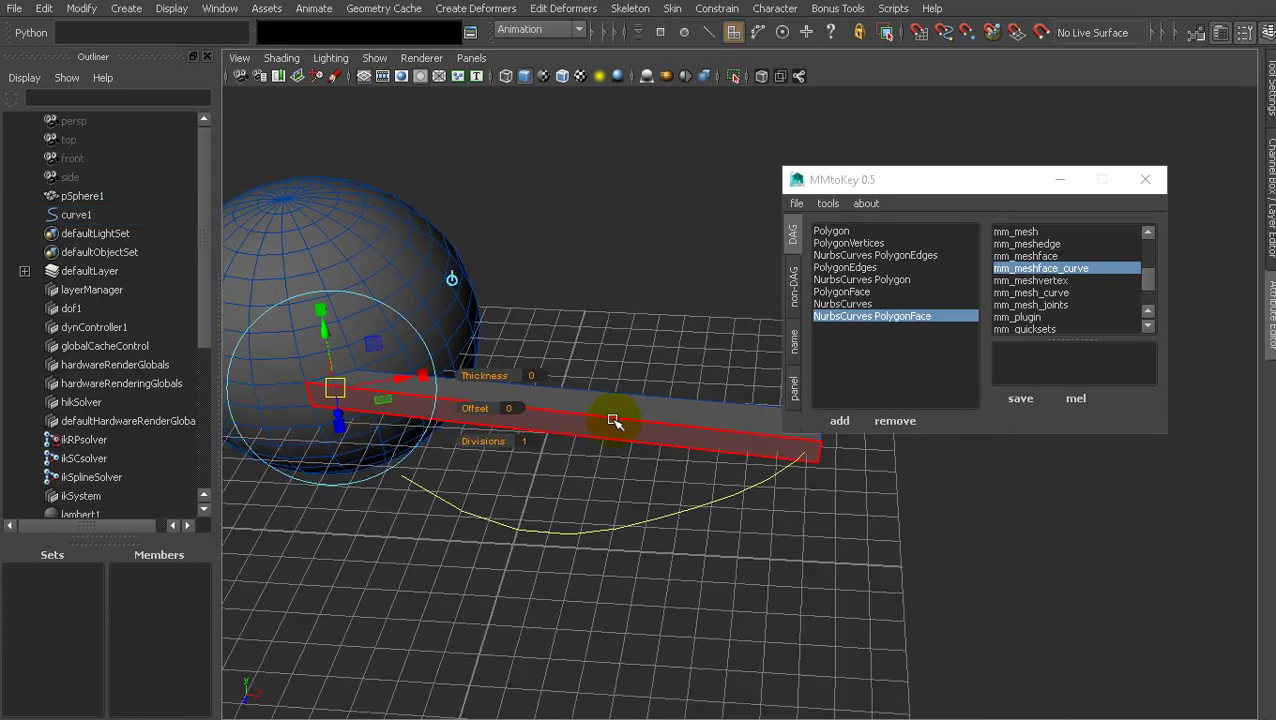
pyautogui.hotkey('ctrl', 'z')
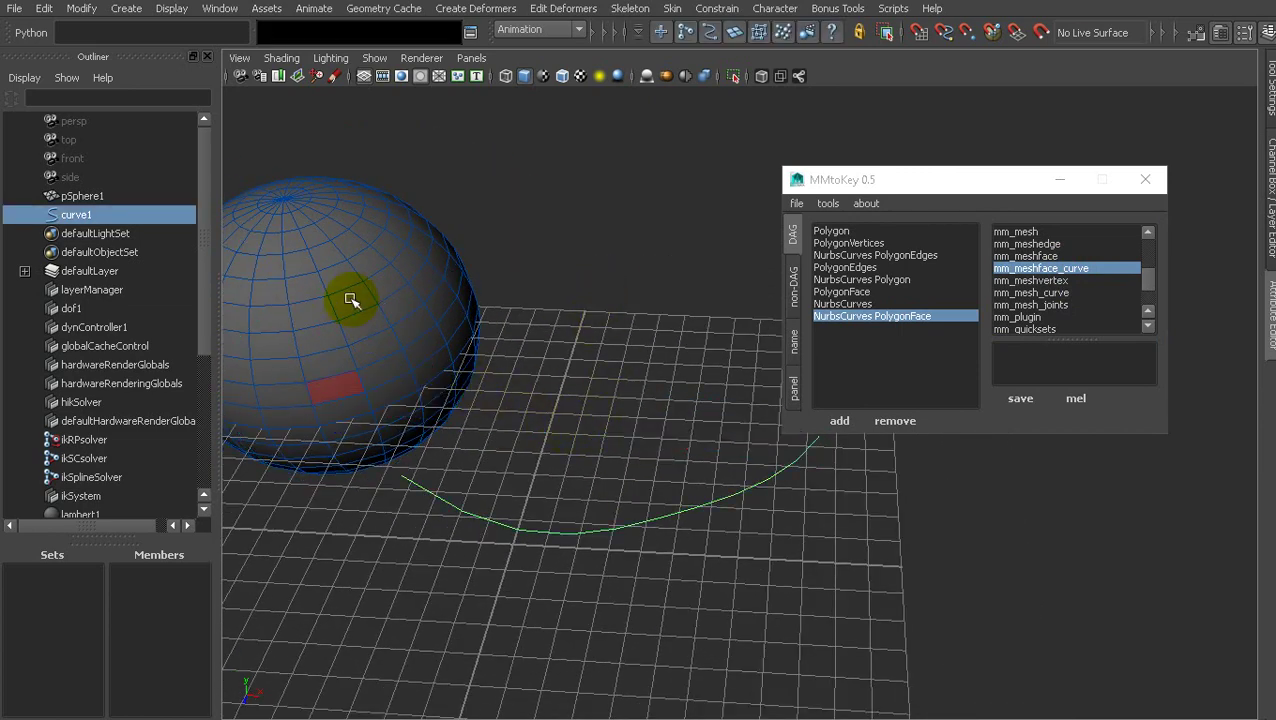
# Return the sphere from face mode to object mode.
pyautogui.moveTo(350, 298); pyautogui.dragTo(413, 256, button='right')
pyautogui.keyDown('alt'); pyautogui.moveTo(490, 404); pyautogui.dragTo(630, 420, button='middle'); pyautogui.keyUp('alt')
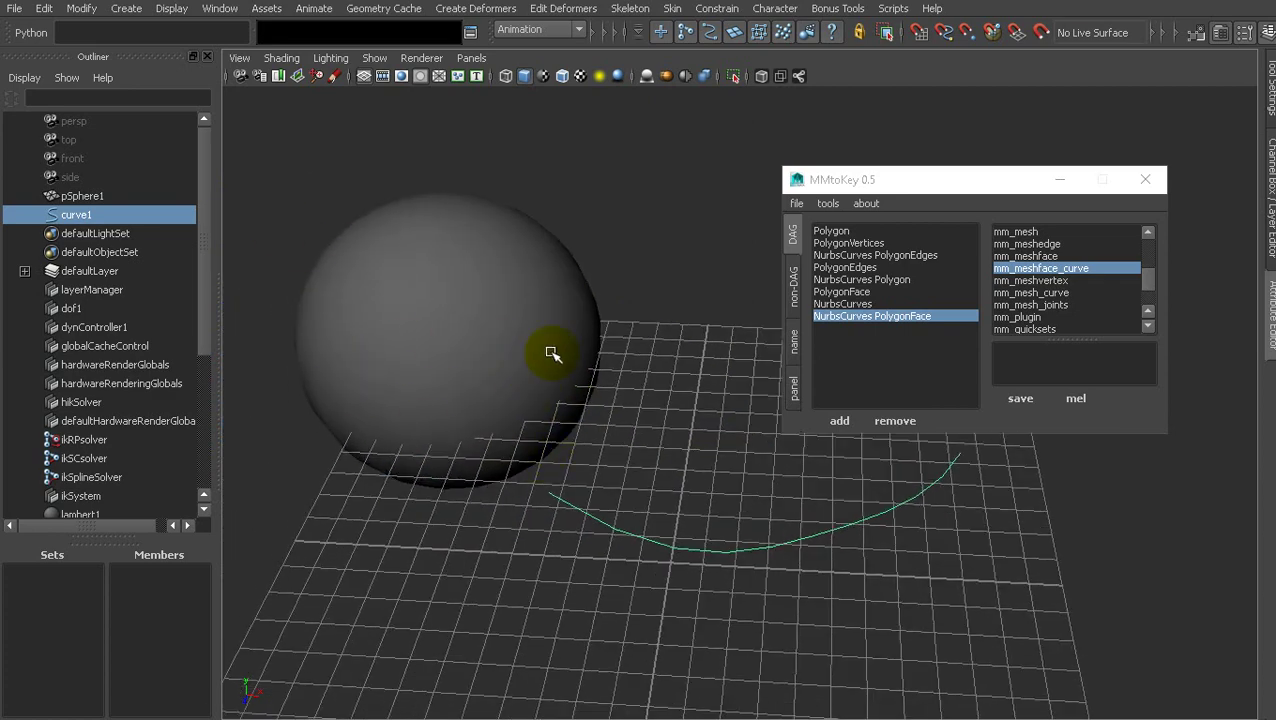
pyautogui.keyDown('alt'); pyautogui.moveTo(553, 354); pyautogui.dragTo(541, 387); pyautogui.keyUp('alt')
# Examine the list of Maya panels that MMtoKey can assign marking menus to.
pyautogui.click(796, 392)
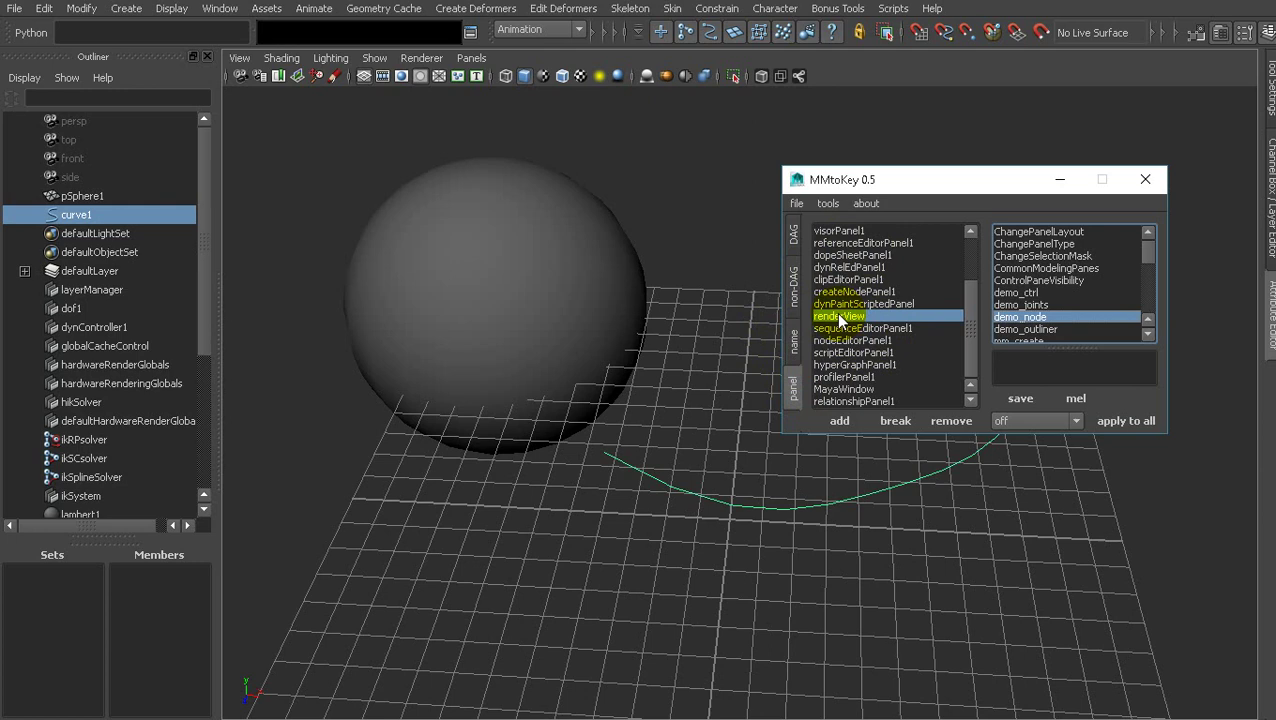
pyautogui.scroll(2, 864, 318)
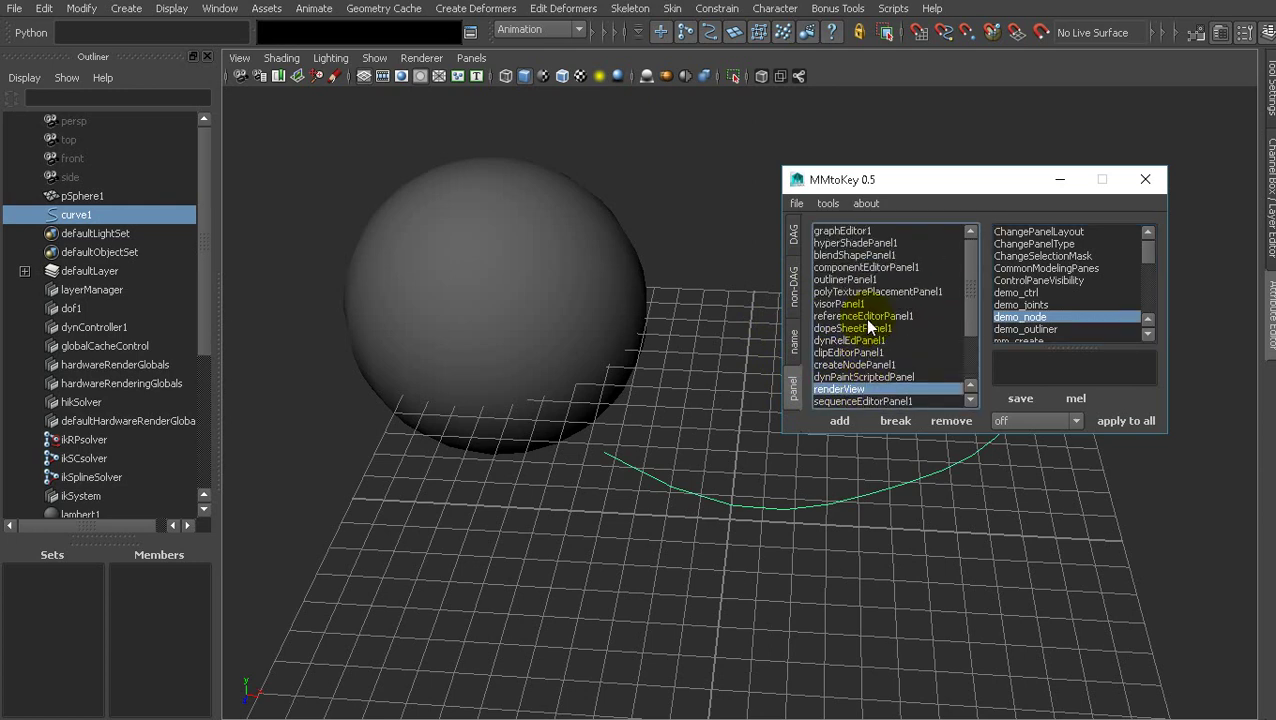
pyautogui.scroll(-2, 868, 325)
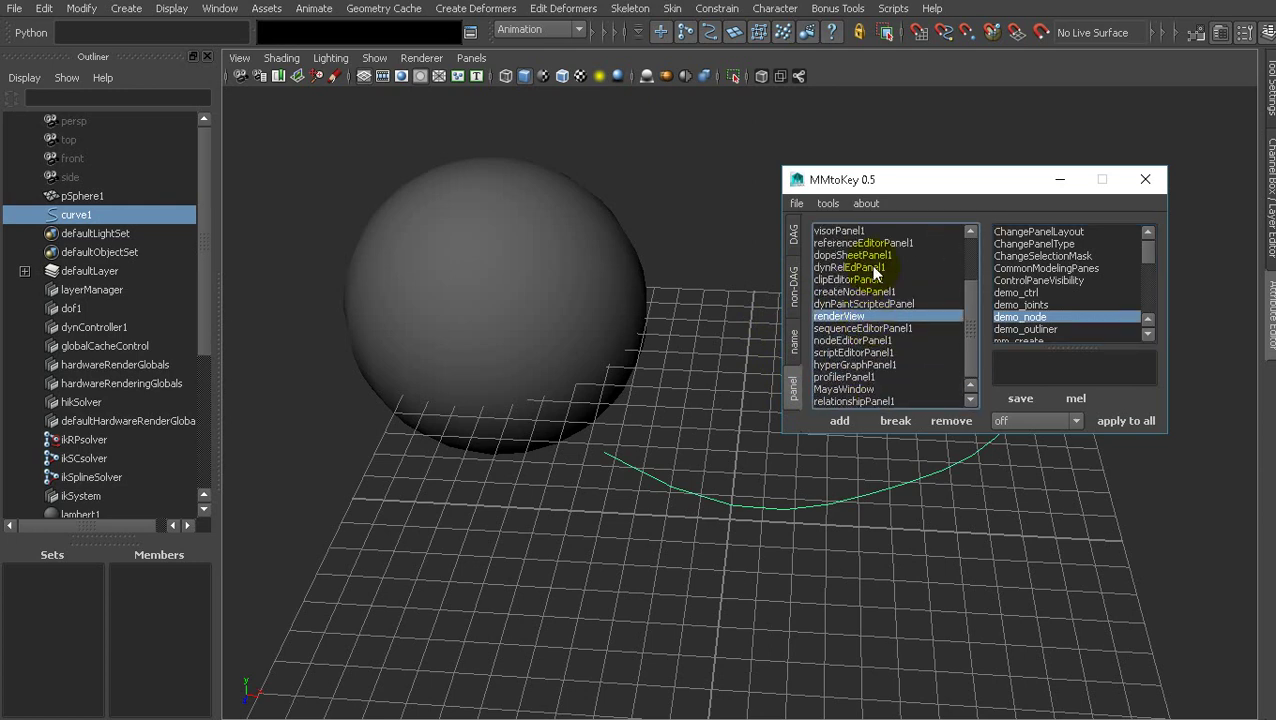
pyautogui.scroll(2, 876, 272)
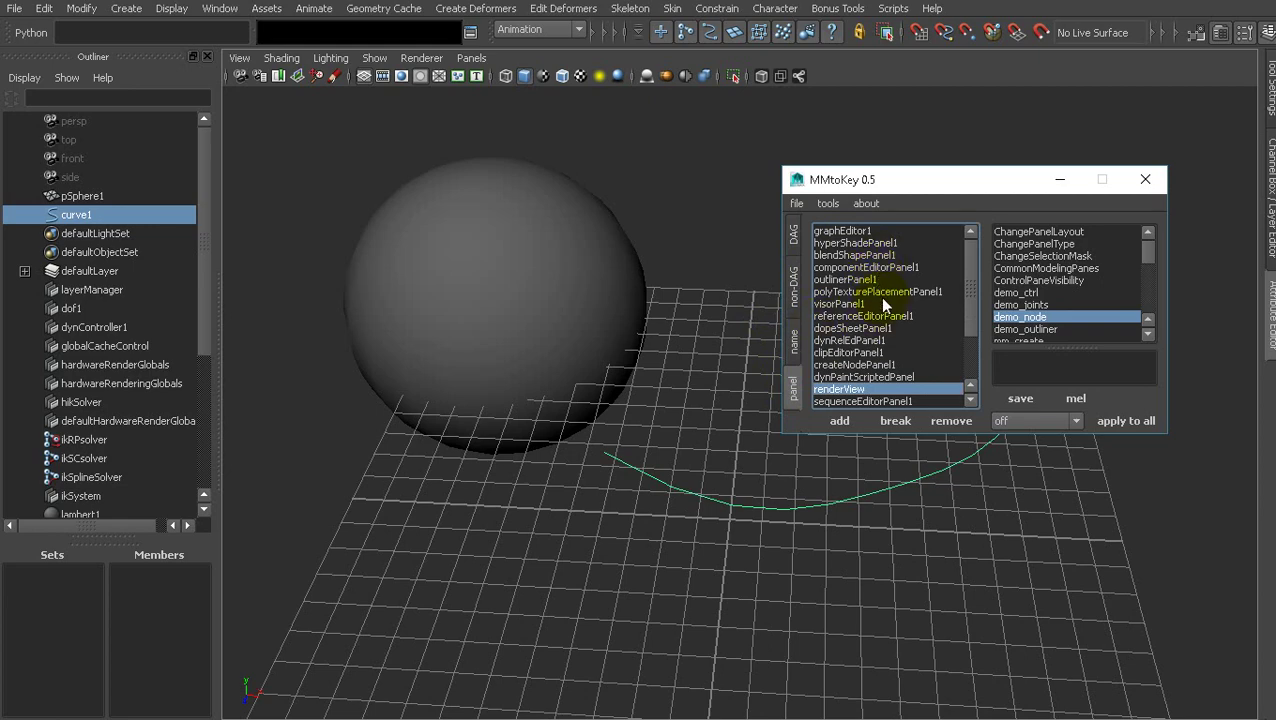
pyautogui.click(443, 378)
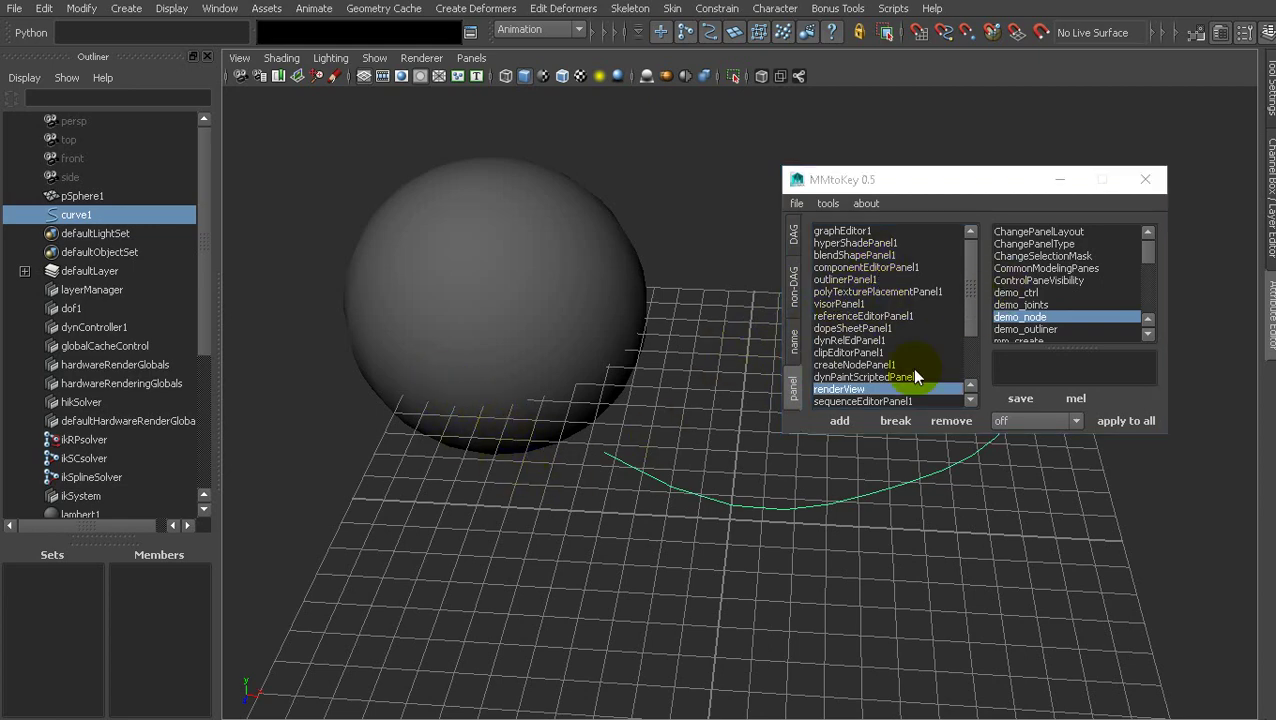
pyautogui.keyDown('alt'); pyautogui.moveTo(490, 384); pyautogui.dragTo(541, 379); pyautogui.keyUp('alt')
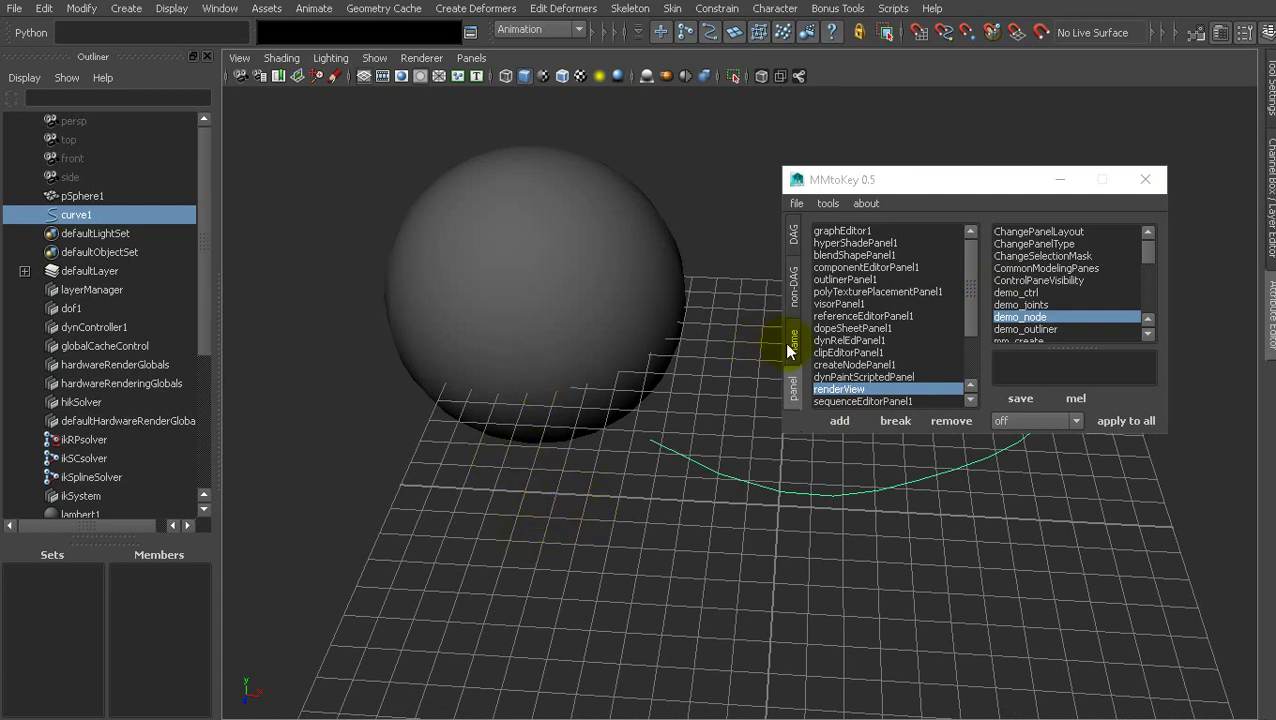
# Check the demo_outliner menu assigned to outlinerPanel1, and compare the marking menus over the Outliner and the viewport.
pyautogui.click(878, 278)
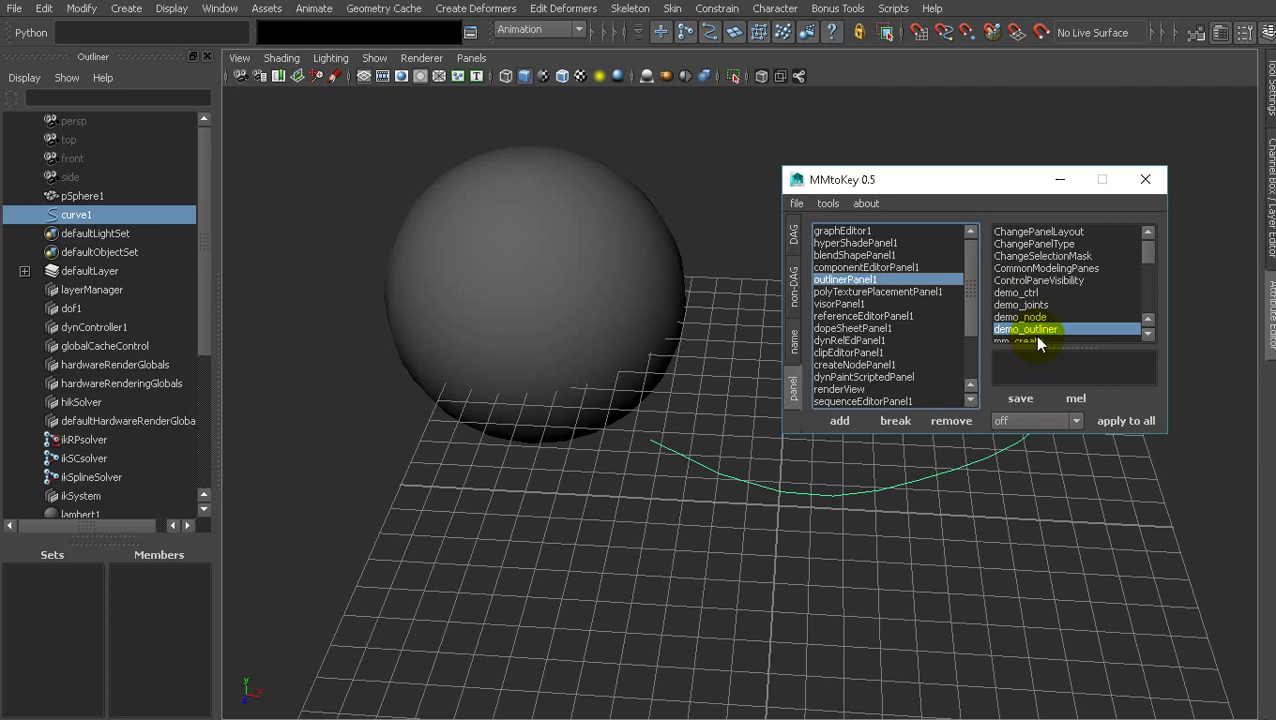
pyautogui.keyDown('alt'); pyautogui.moveTo(609, 472); pyautogui.dragTo(636, 404, button='middle'); pyautogui.keyUp('alt')
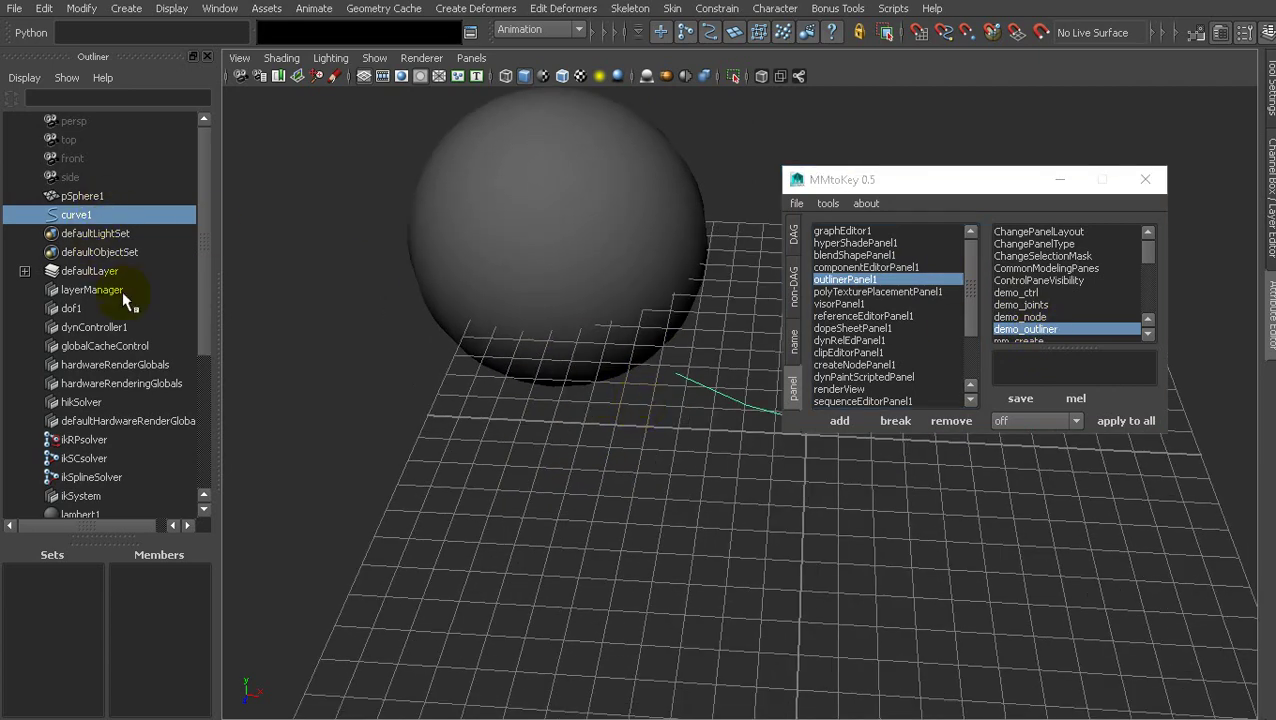
pyautogui.click(122, 292)
pyautogui.moveTo(122, 291); pyautogui.dragTo(134, 250)
pyautogui.keyDown('alt'); pyautogui.moveTo(330, 446); pyautogui.dragTo(356, 464, button='middle'); pyautogui.keyUp('alt')
pyautogui.moveTo(285, 230)
pyautogui.mouseDown()
pyautogui.moveTo(305, 245)
pyautogui.moveTo(272, 222)
pyautogui.moveTo(284, 225)
pyautogui.mouseUp()
pyautogui.moveTo(288, 230); pyautogui.dragTo(292, 234, button='right')
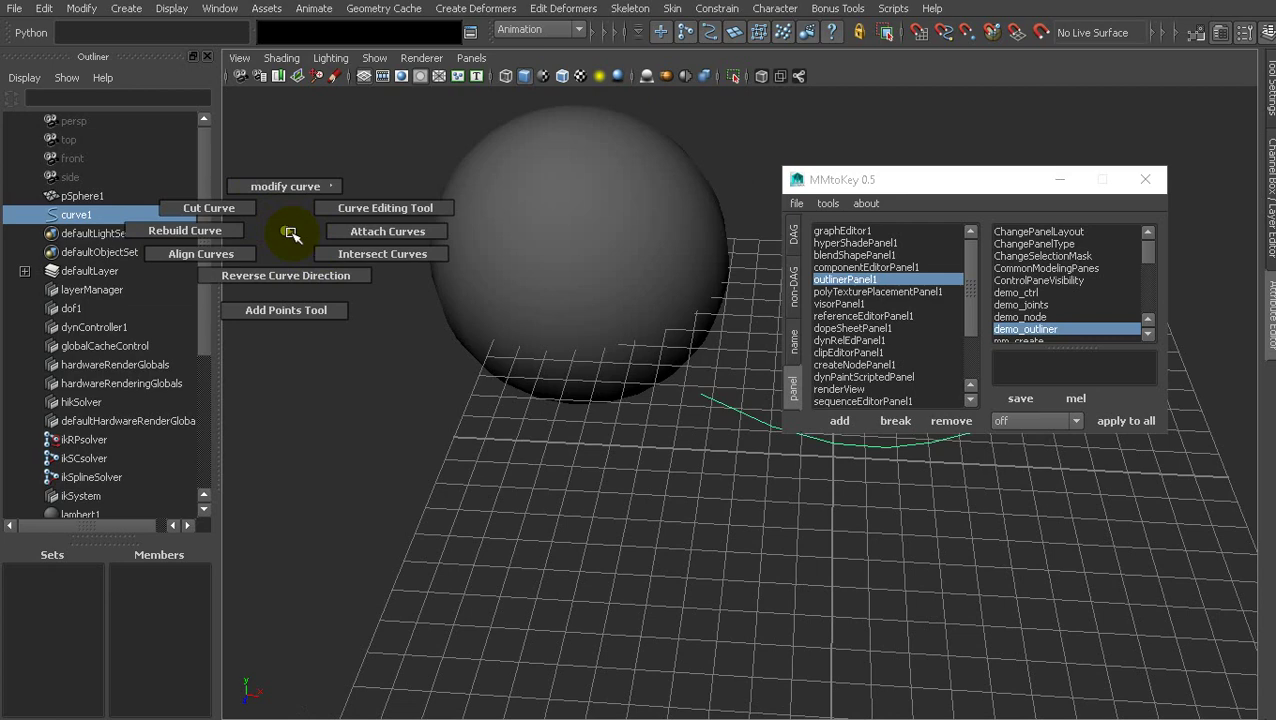
pyautogui.moveTo(292, 234); pyautogui.dragTo(292, 234, button='right')
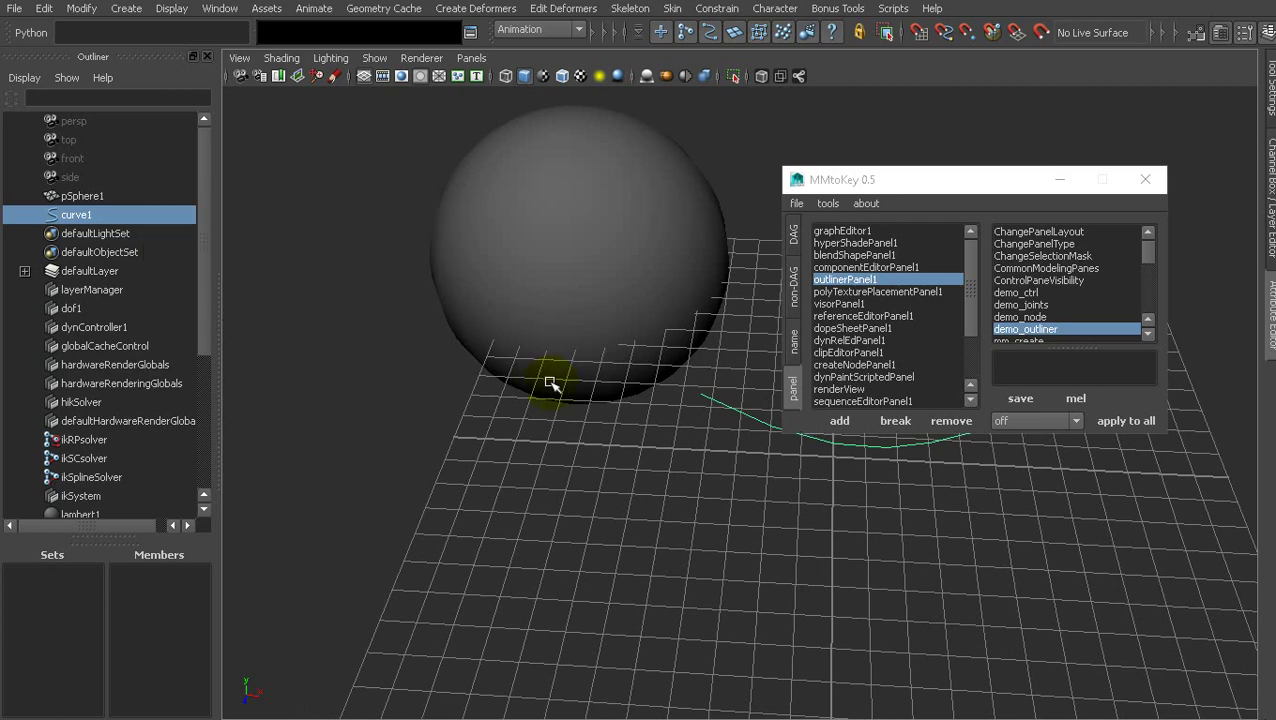
# Open the Hypershade and assign the demo_joints menu to hyperShadePanel1 in MMtoKey.
pyautogui.keyDown('alt'); pyautogui.moveTo(561, 438); pyautogui.dragTo(510, 287); pyautogui.keyUp('alt')
pyautogui.moveTo(509, 287); pyautogui.dragTo(470, 302, button='right')
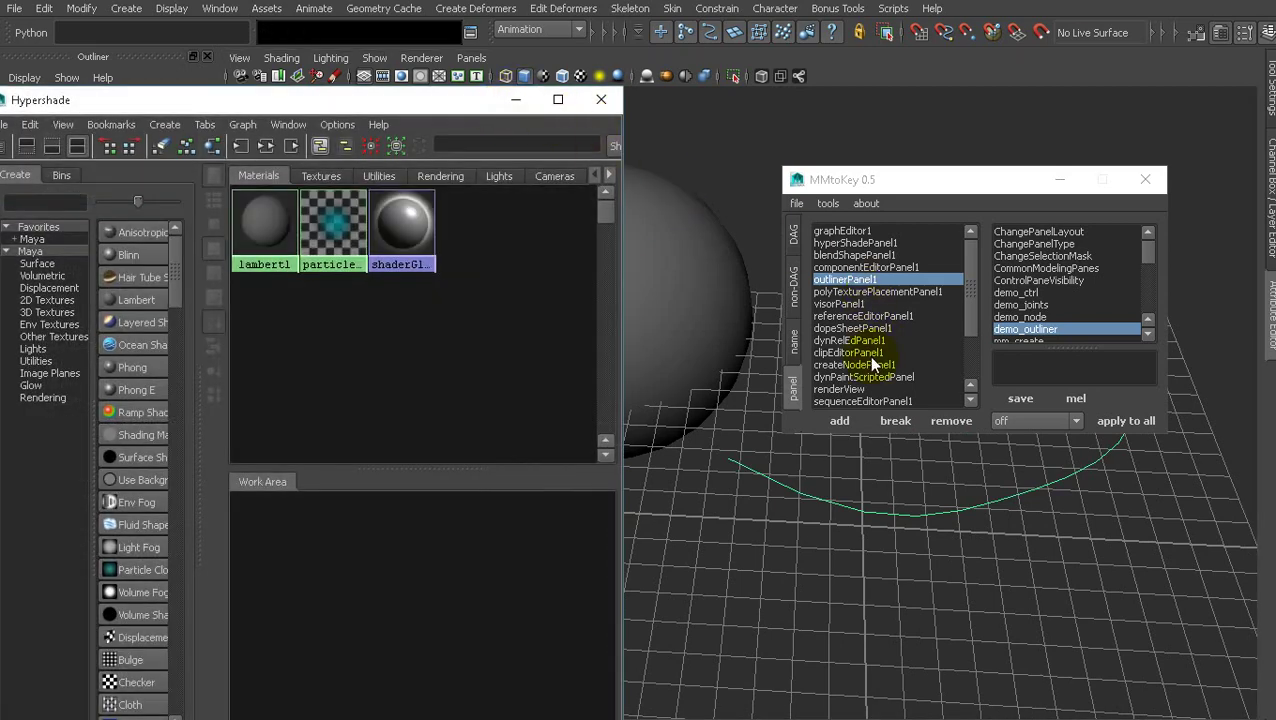
pyautogui.click(866, 243)
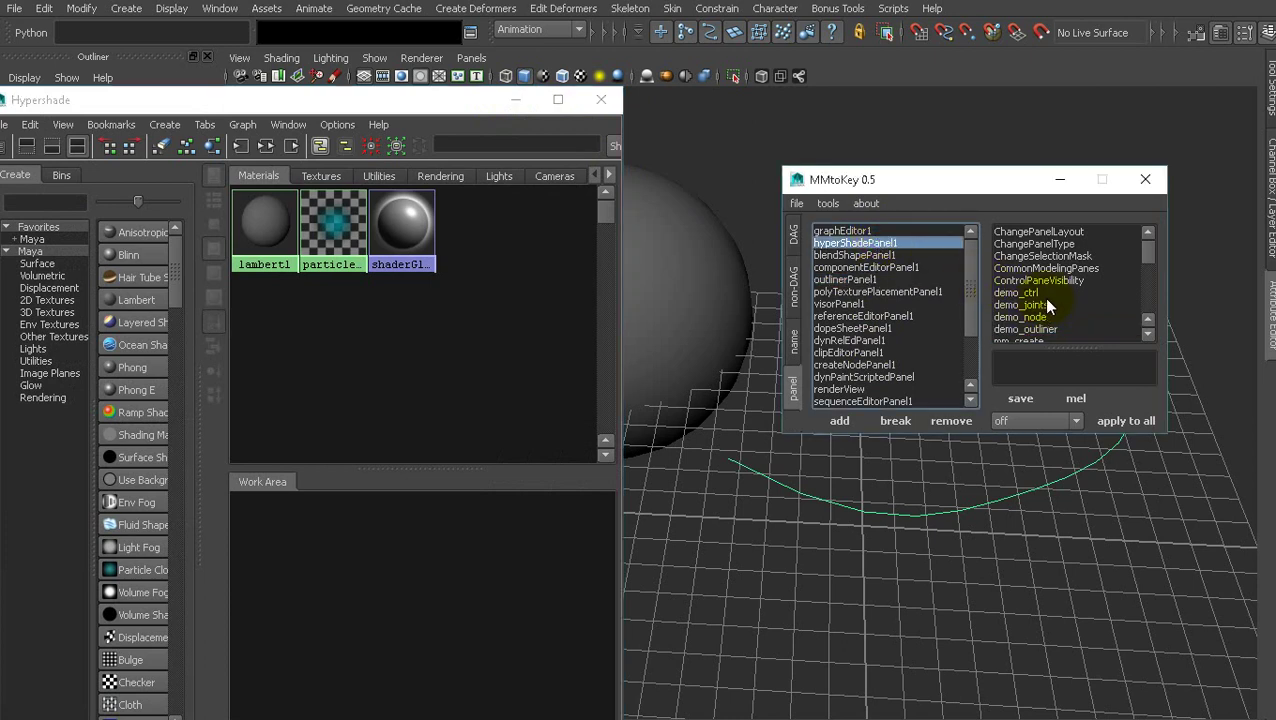
pyautogui.click(1045, 304)
# Test the assigned marking menu in the Hypershade work area, and minimize the Hypershade window.
pyautogui.click(435, 560)
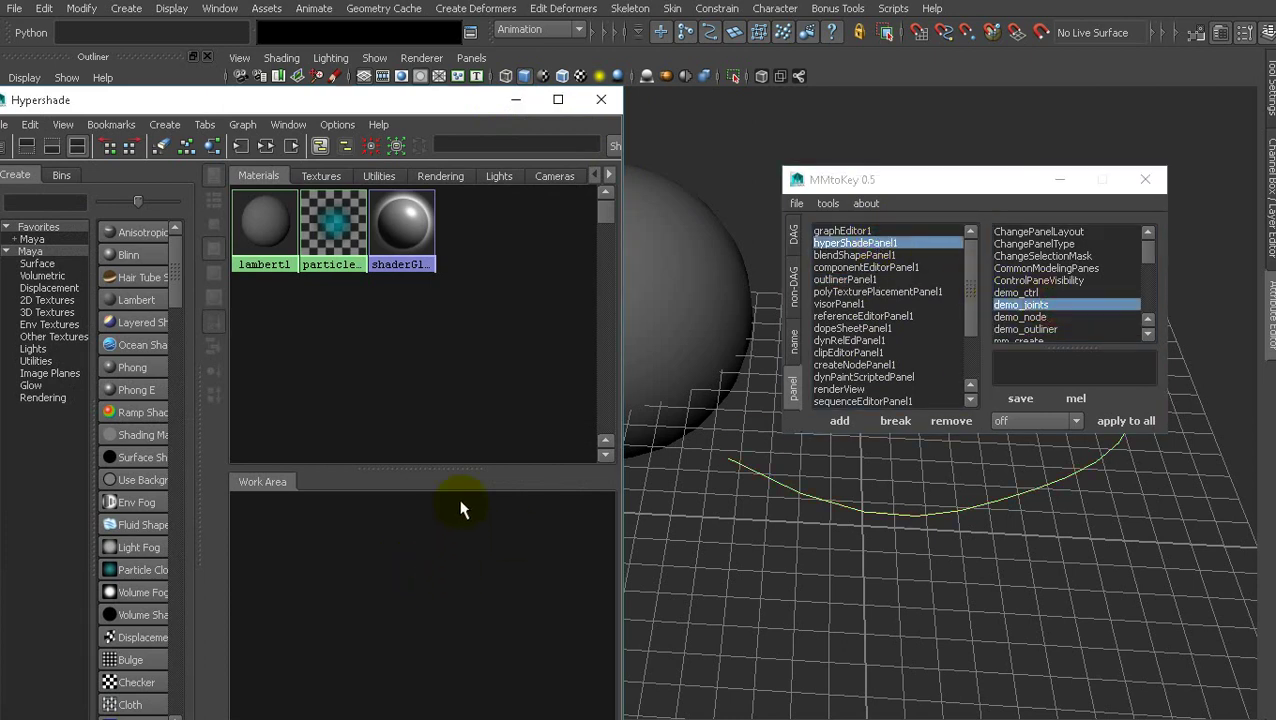
pyautogui.moveTo(407, 564)
pyautogui.mouseDown()
pyautogui.moveTo(421, 545)
pyautogui.moveTo(382, 523)
pyautogui.moveTo(451, 529)
pyautogui.moveTo(421, 550)
pyautogui.mouseUp()
pyautogui.click(512, 100)
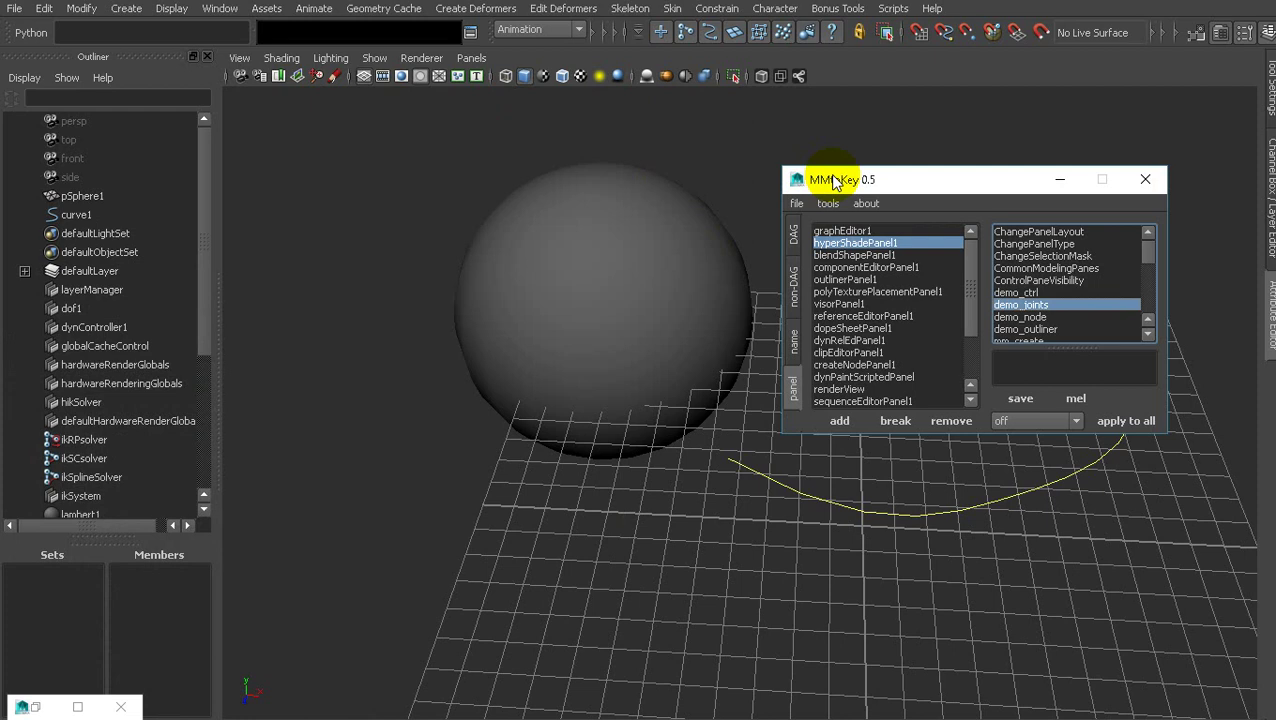
# Review the panel override options in MMtoKey, leaving the setting off, and look at the available tools.
pyautogui.click(1029, 424)
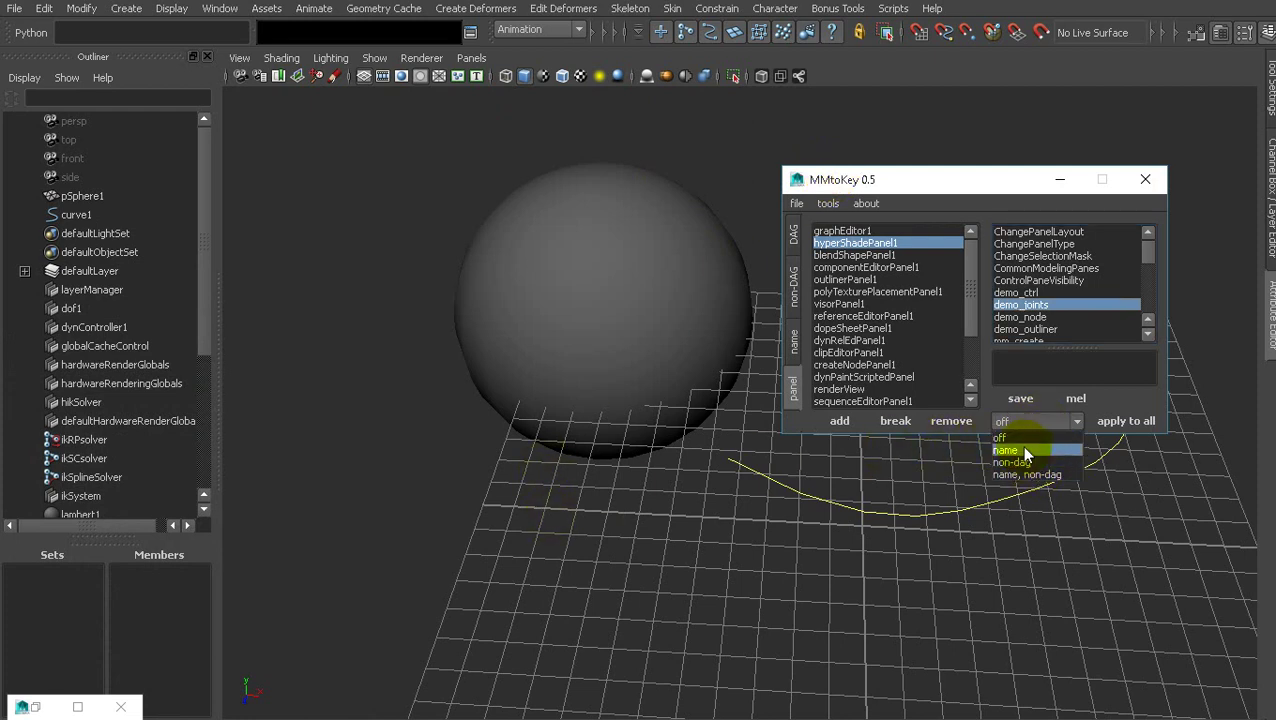
pyautogui.click(1032, 425)
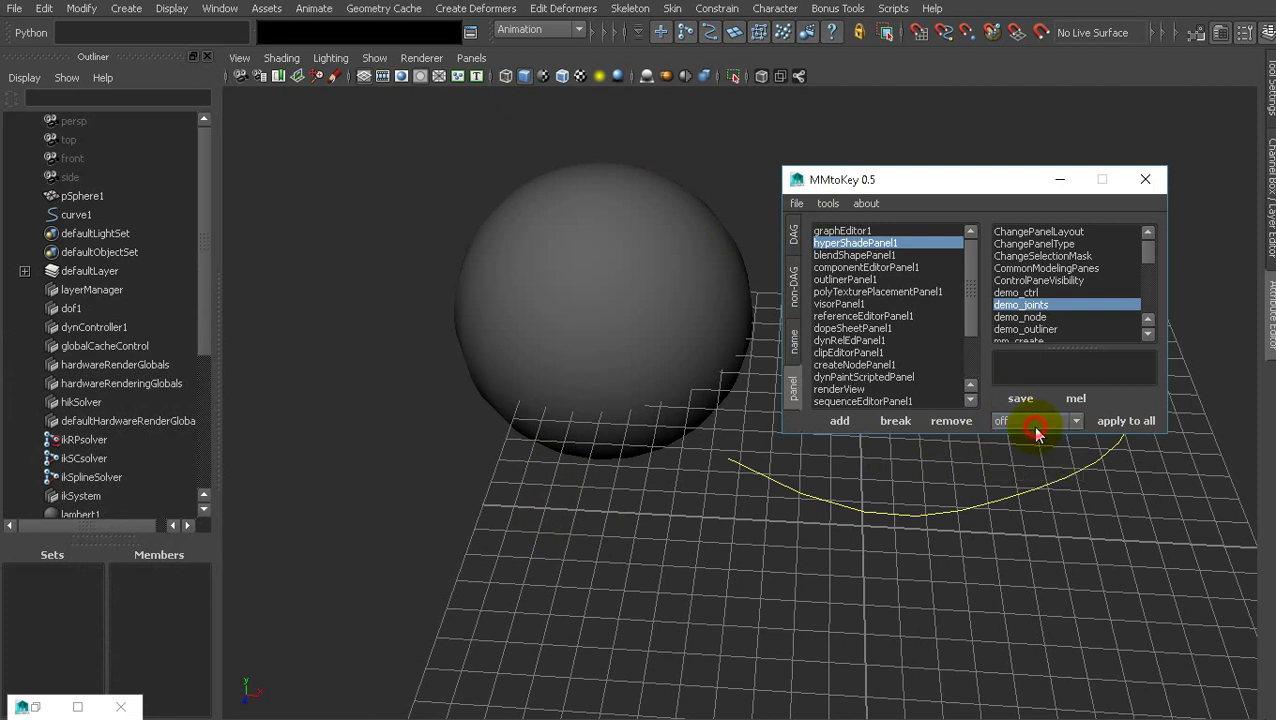
pyautogui.click(831, 205)
pyautogui.click(831, 205)
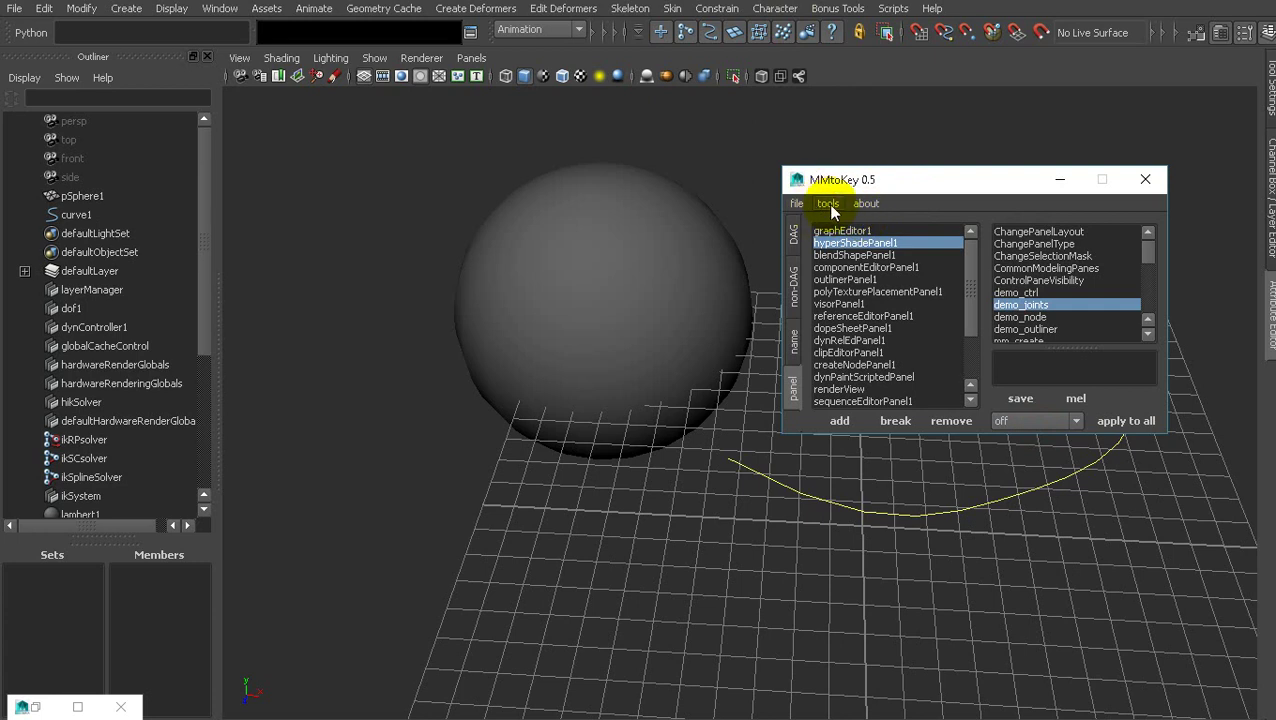
# Open the MMtoKey tool for creating a hotkey and name the new hotkey sample.
pyautogui.click(829, 205)
pyautogui.click(851, 219)
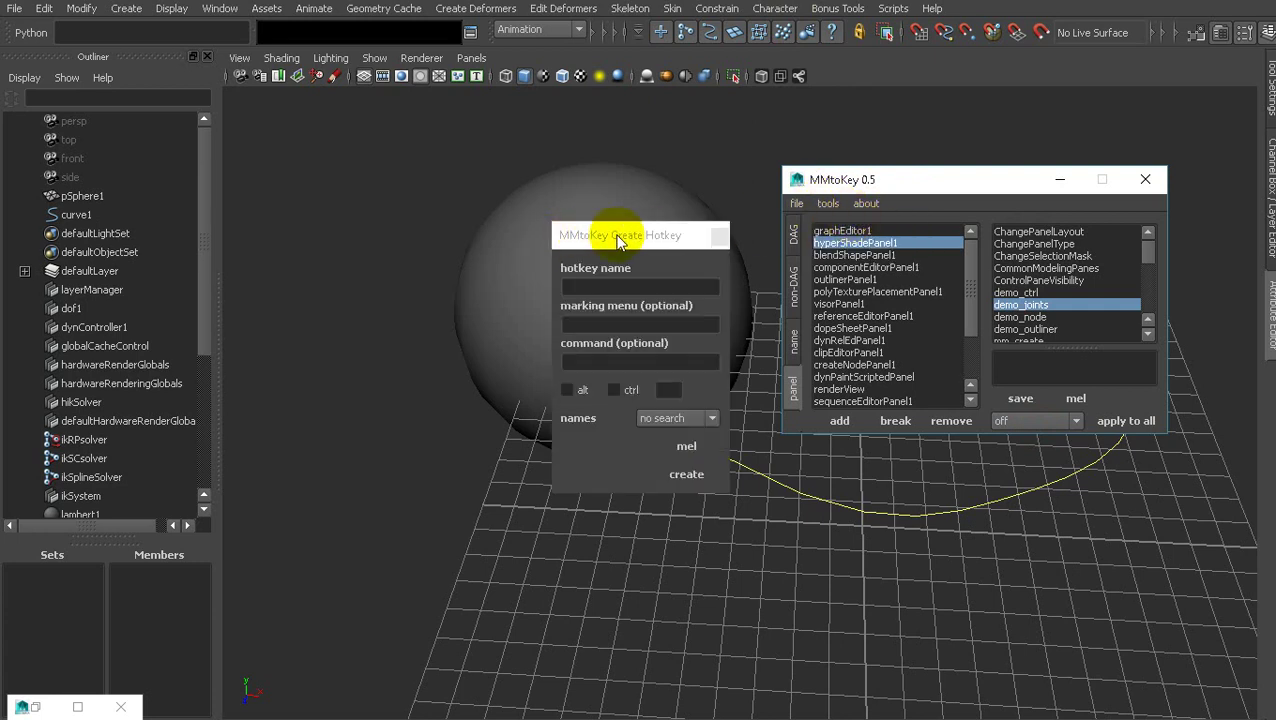
pyautogui.moveTo(655, 236); pyautogui.dragTo(593, 158)
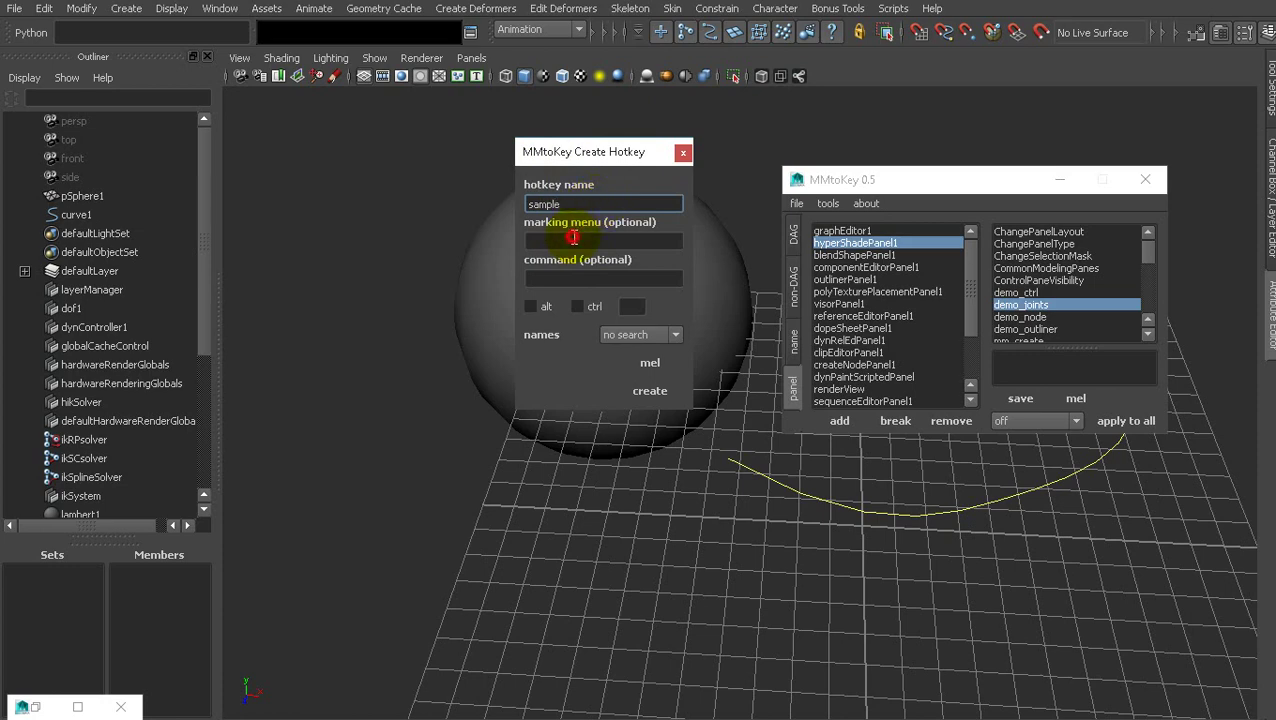
pyautogui.click(574, 238)
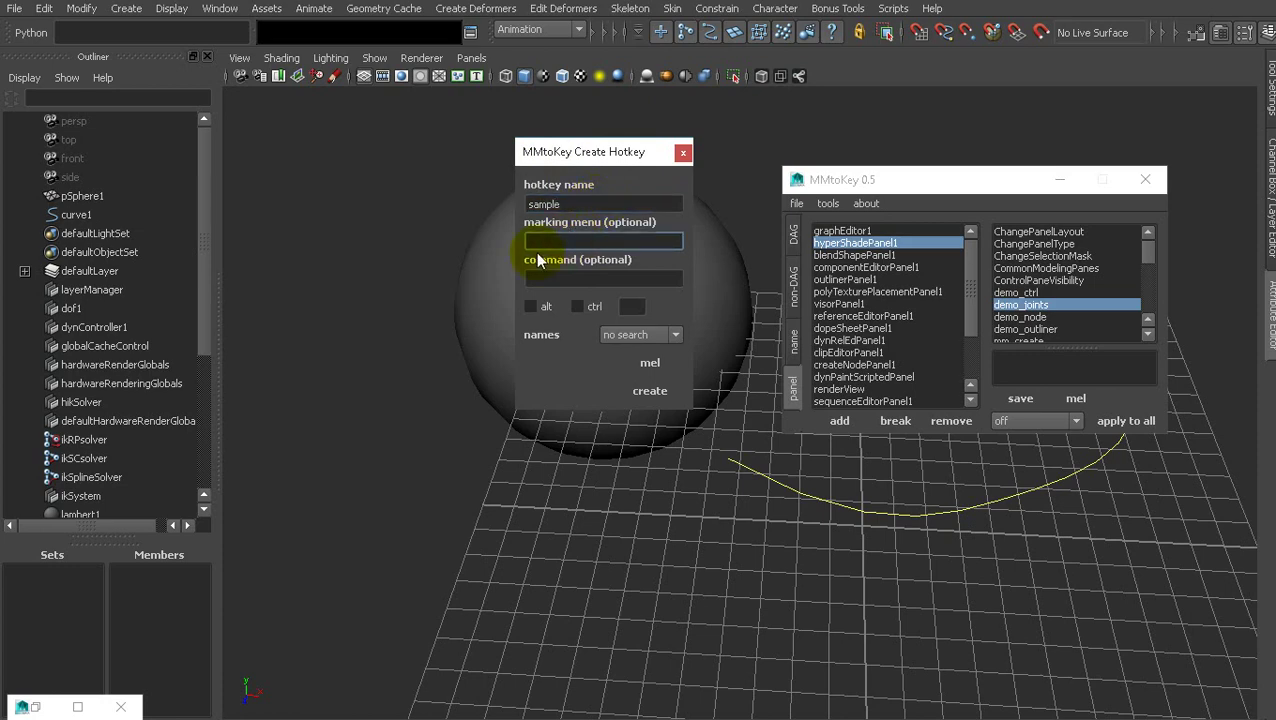
# Display the marking menu over empty viewport space with nothing selected, and select pSphere1.
pyautogui.keyDown('alt'); pyautogui.moveTo(450, 350); pyautogui.dragTo(420, 352); pyautogui.keyUp('alt')
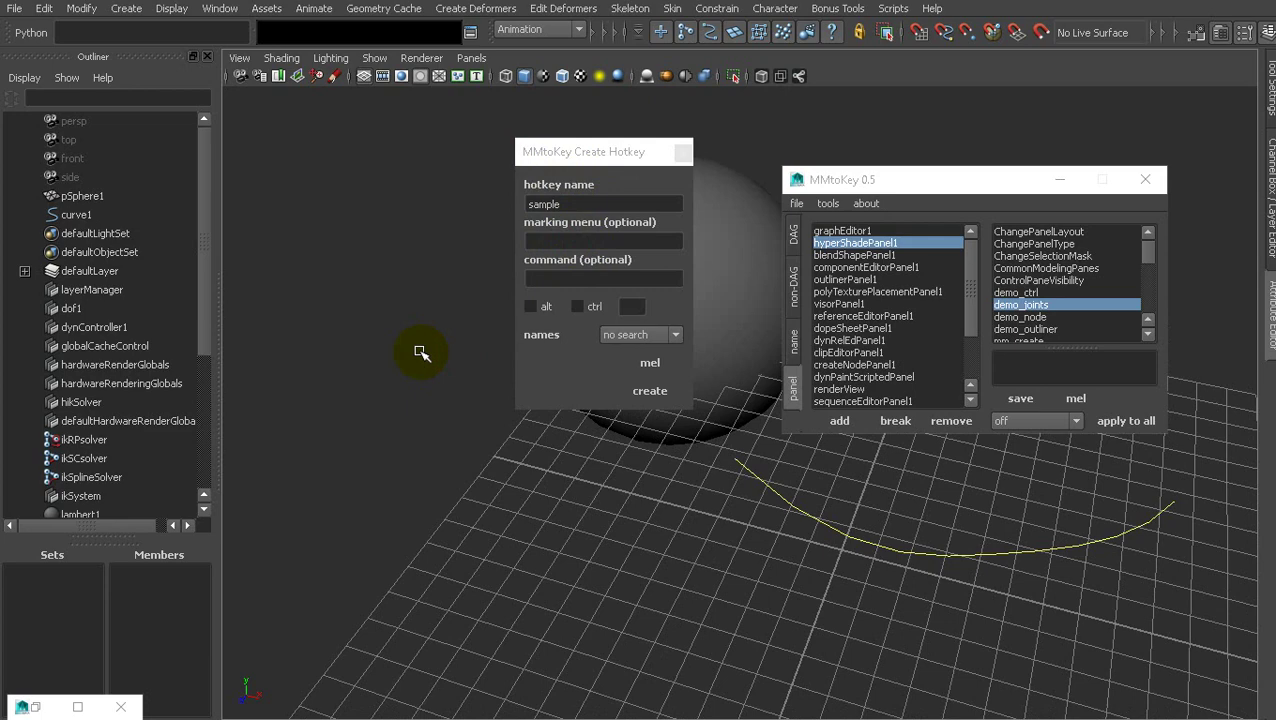
pyautogui.keyDown('alt'); pyautogui.moveTo(510, 536); pyautogui.dragTo(452, 484); pyautogui.keyUp('alt')
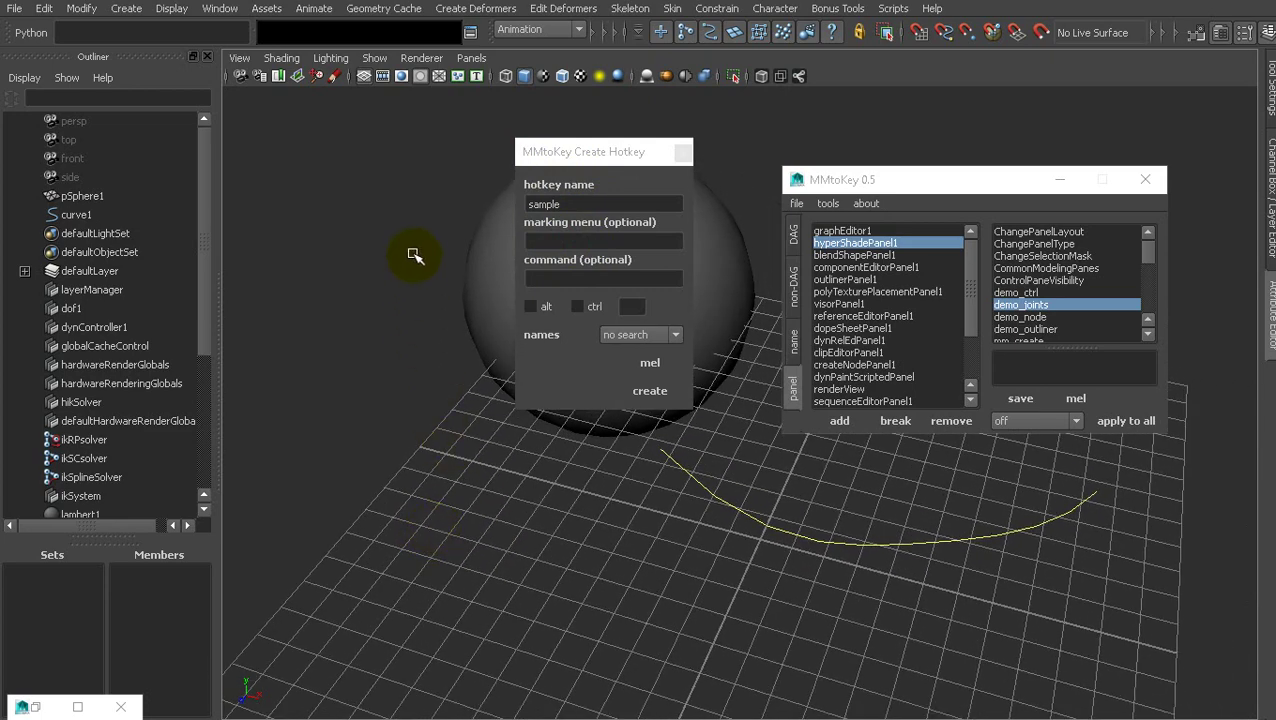
pyautogui.click(413, 231)
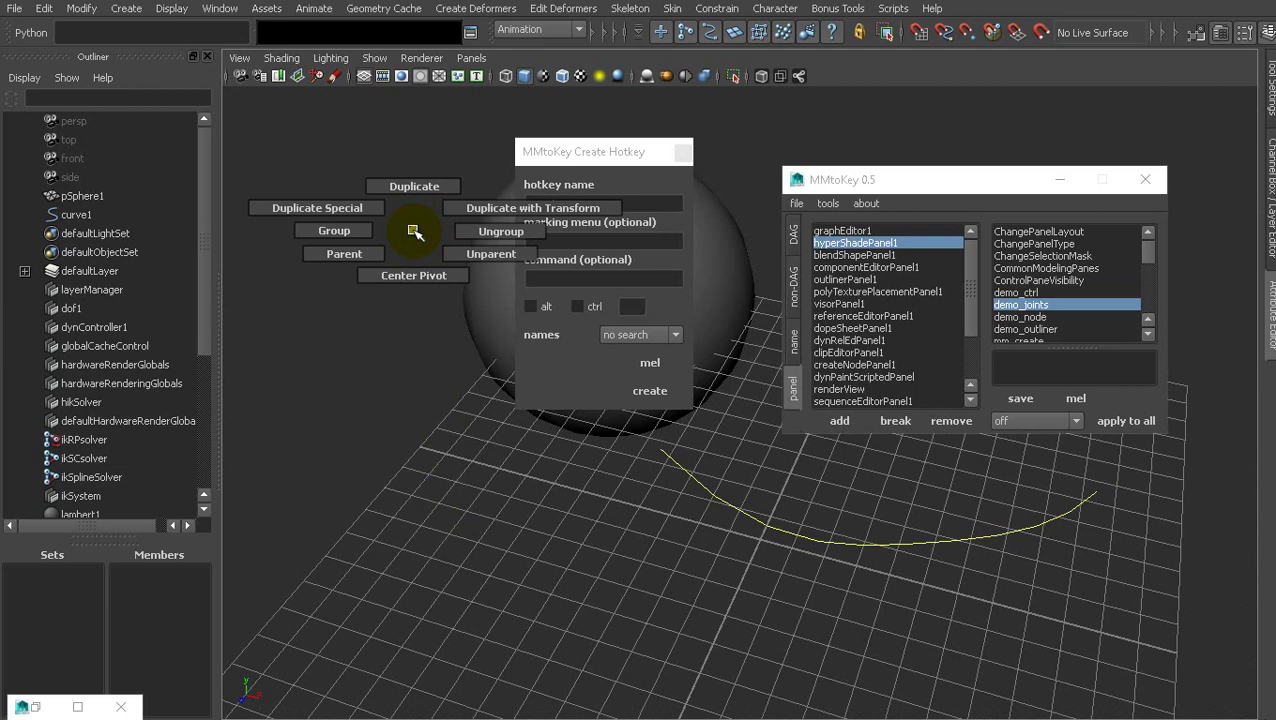
pyautogui.moveTo(413, 231)
pyautogui.mouseDown()
pyautogui.moveTo(282, 271)
pyautogui.moveTo(436, 261)
pyautogui.moveTo(322, 228)
pyautogui.moveTo(456, 222)
pyautogui.moveTo(415, 234)
pyautogui.mouseUp()
pyautogui.keyDown('alt'); pyautogui.moveTo(340, 350); pyautogui.dragTo(236, 347, button='middle'); pyautogui.keyUp('alt')
pyautogui.moveTo(414, 286); pyautogui.dragTo(432, 395)
pyautogui.moveTo(345, 259)
pyautogui.mouseDown()
pyautogui.moveTo(280, 268)
pyautogui.moveTo(413, 205)
pyautogui.moveTo(349, 260)
pyautogui.mouseUp()
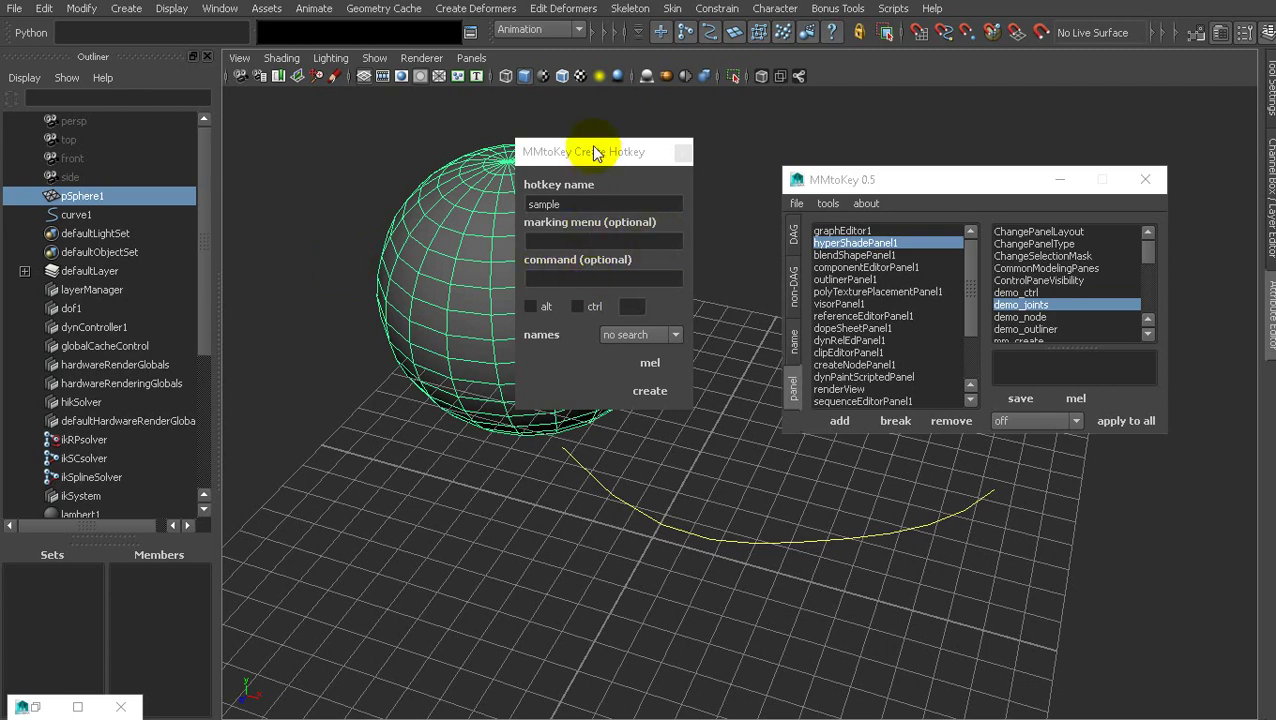
# Show the command assigned to the DAG type Polygon, enlarge the command area and highlight dR_DoCmd("quadDrawTool").
pyautogui.moveTo(593, 152); pyautogui.dragTo(368, 441)
pyautogui.click(787, 245)
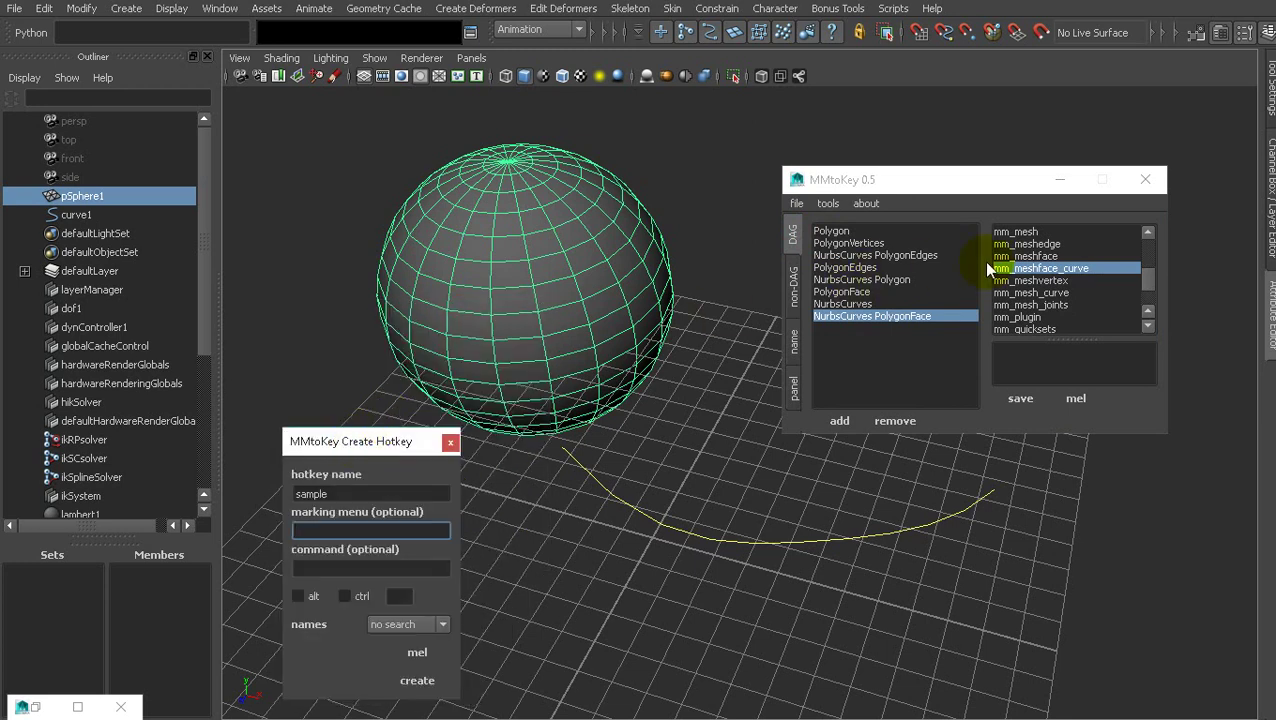
pyautogui.click(858, 231)
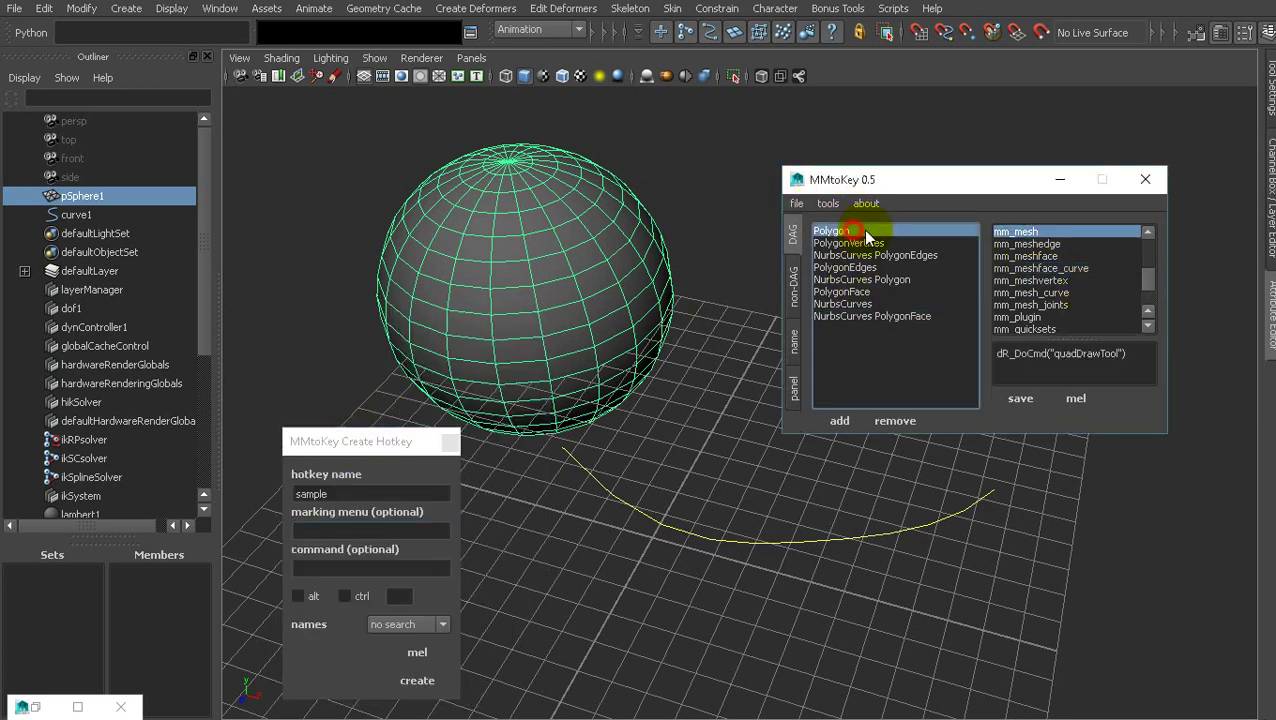
pyautogui.moveTo(1068, 336); pyautogui.dragTo(1070, 228)
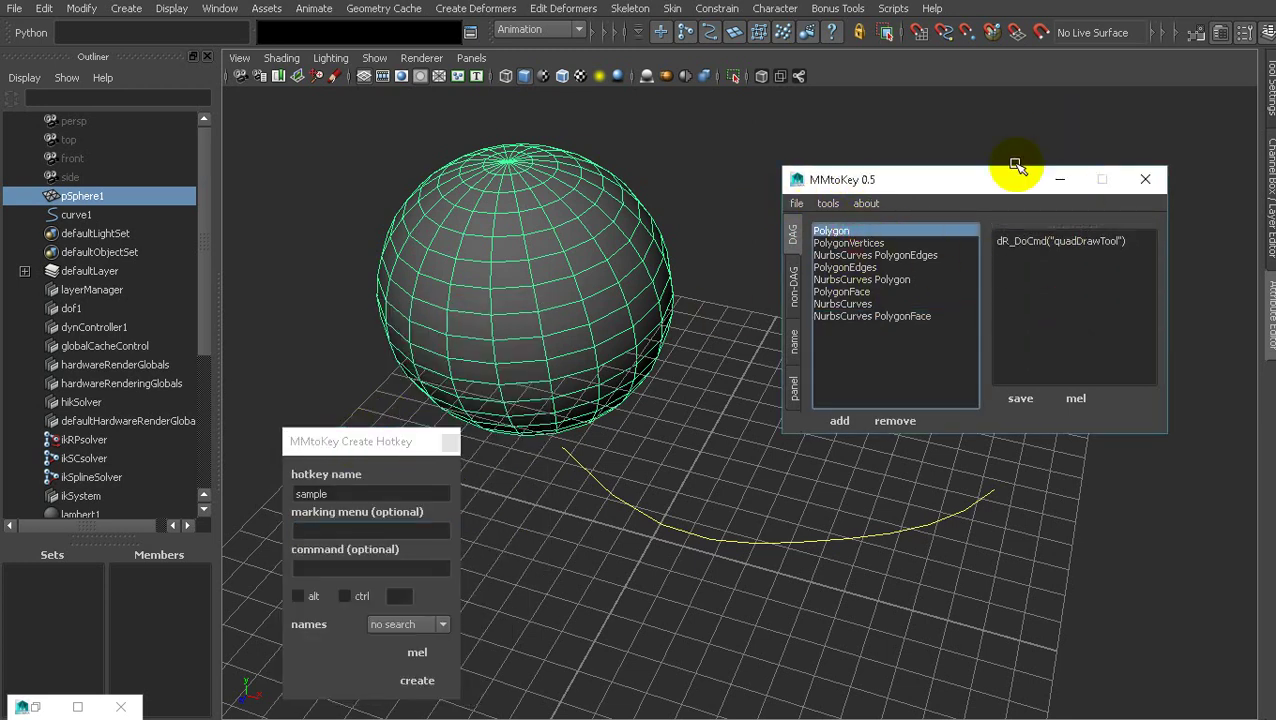
pyautogui.click(681, 166)
pyautogui.keyDown('alt'); pyautogui.moveTo(613, 260); pyautogui.dragTo(627, 272, button='middle'); pyautogui.keyUp('alt')
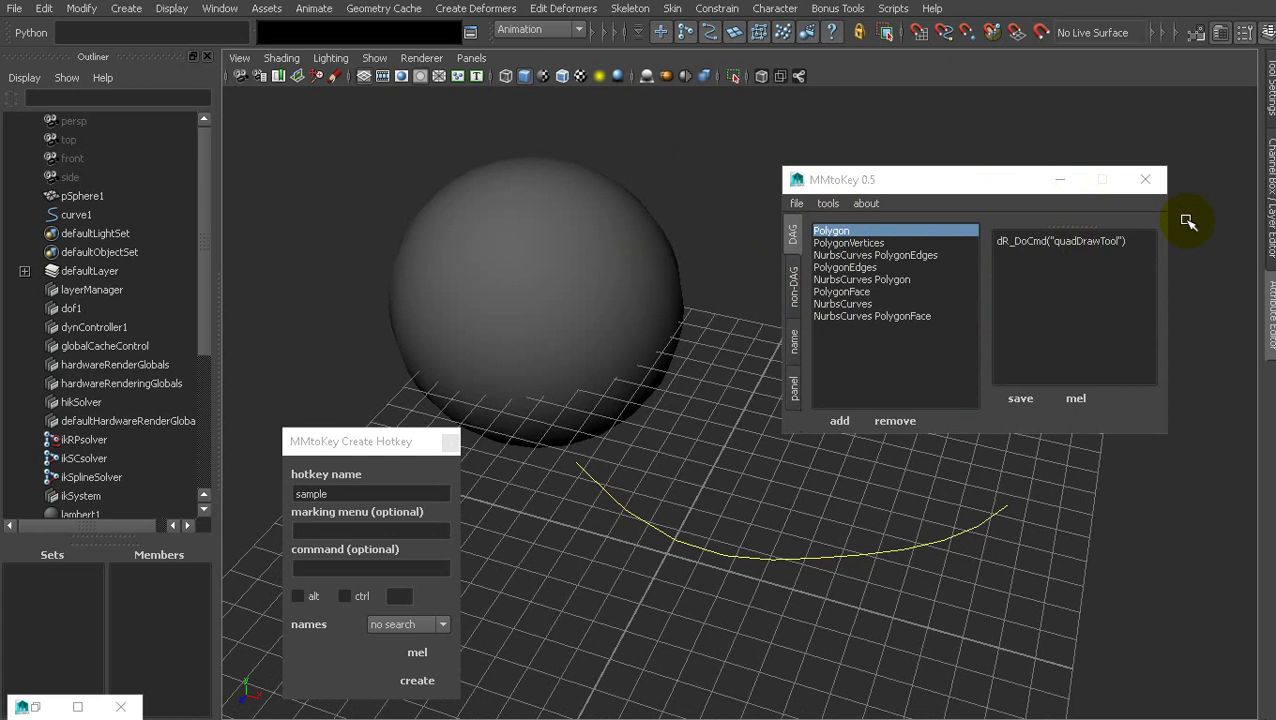
pyautogui.moveTo(1137, 242); pyautogui.dragTo(993, 240)
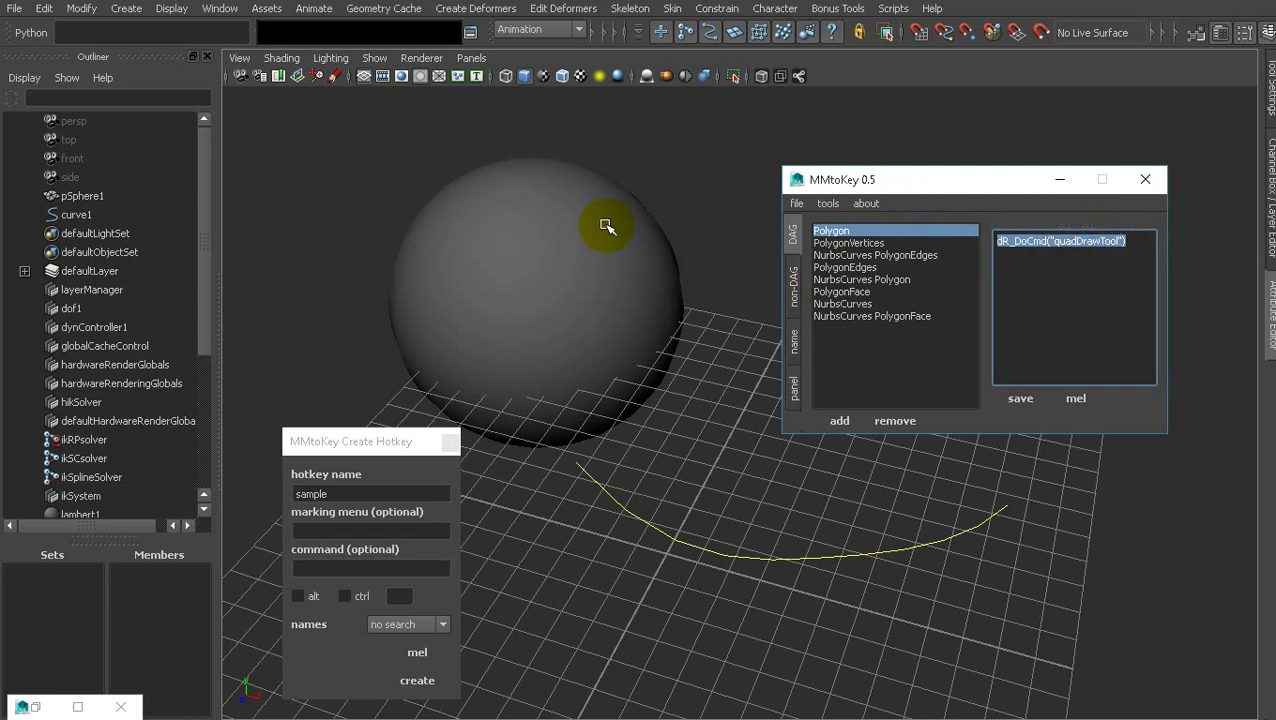
# Test the assigned Quad Draw command on pSphere1 and return to object selection mode.
pyautogui.keyDown('alt'); pyautogui.moveTo(530, 341); pyautogui.dragTo(507, 248); pyautogui.keyUp('alt')
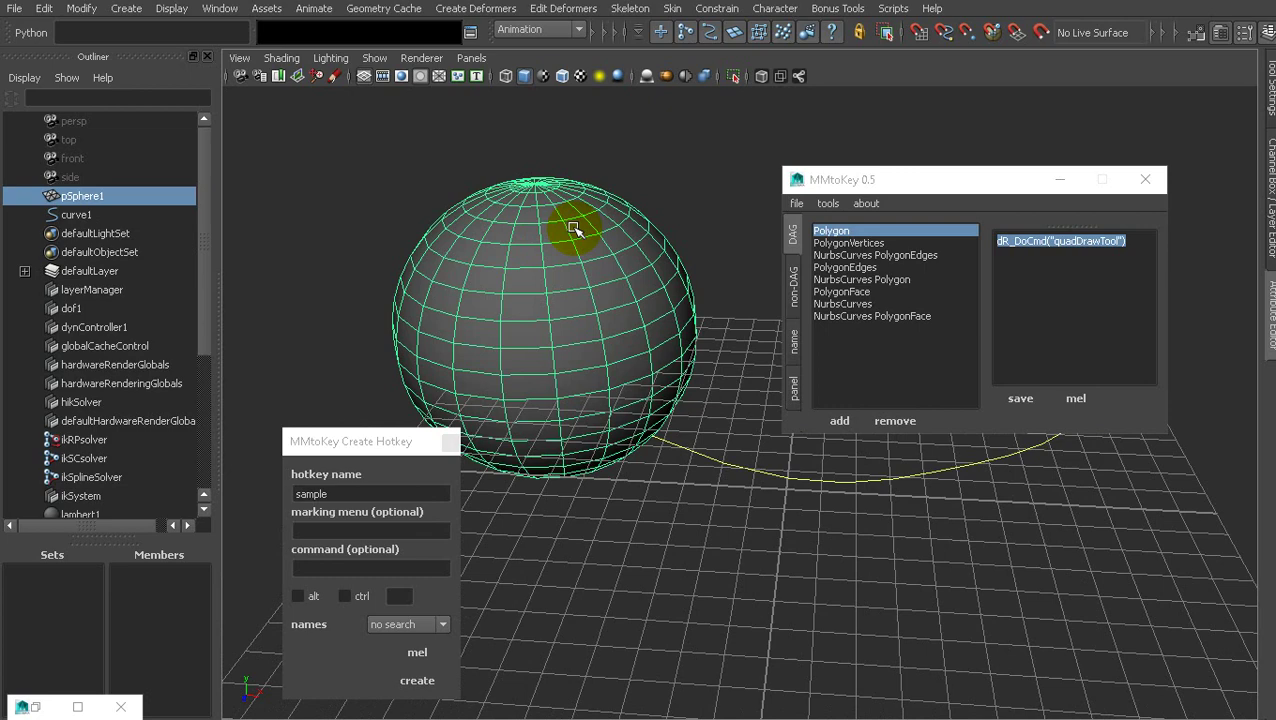
pyautogui.press('q')
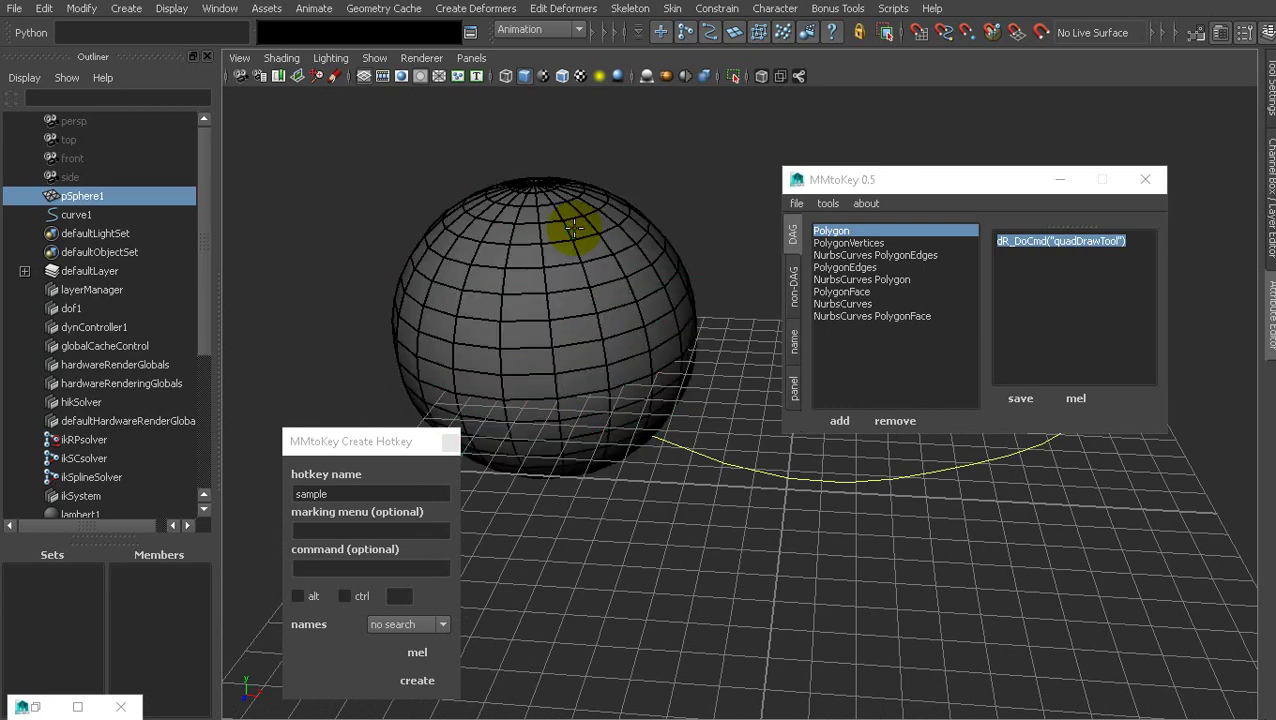
pyautogui.keyDown('alt'); pyautogui.moveTo(571, 262); pyautogui.dragTo(596, 299, button='middle'); pyautogui.keyUp('alt')
pyautogui.keyDown('alt'); pyautogui.moveTo(530, 258); pyautogui.dragTo(568, 308); pyautogui.keyUp('alt')
pyautogui.keyDown('alt'); pyautogui.moveTo(568, 308); pyautogui.dragTo(561, 282, button='middle'); pyautogui.keyUp('alt')
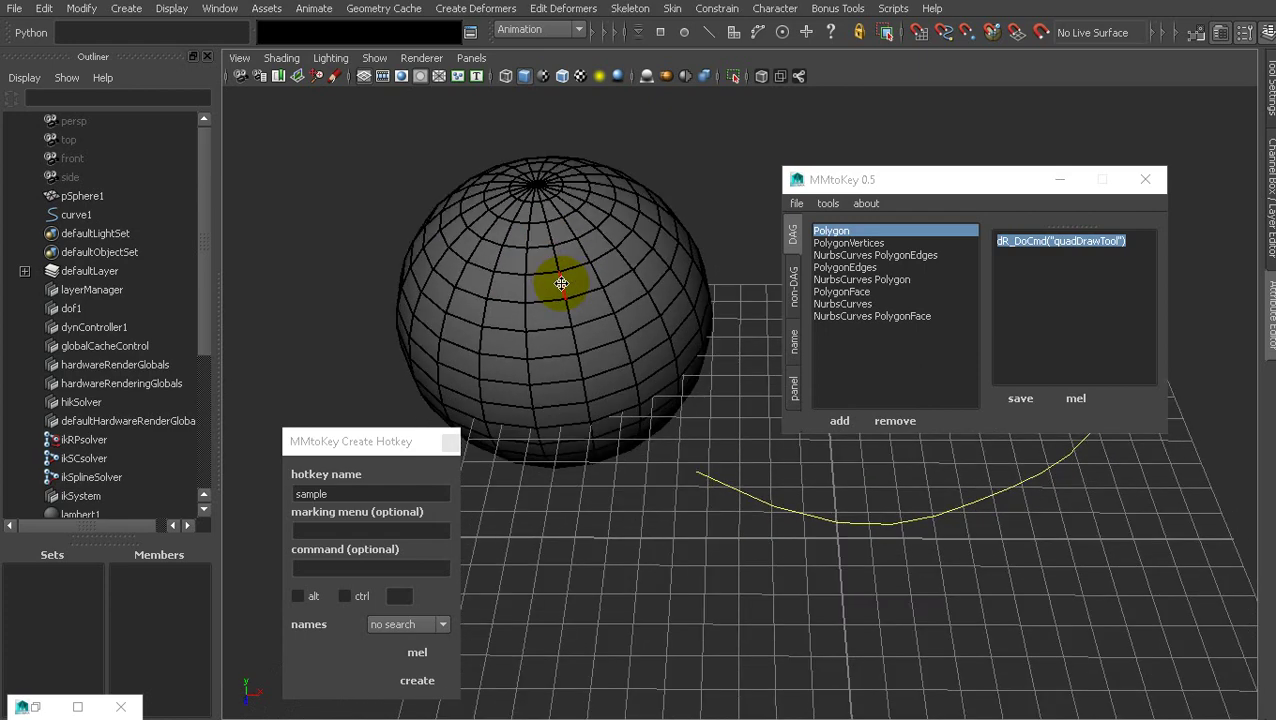
pyautogui.press('F10')
pyautogui.press('F8')
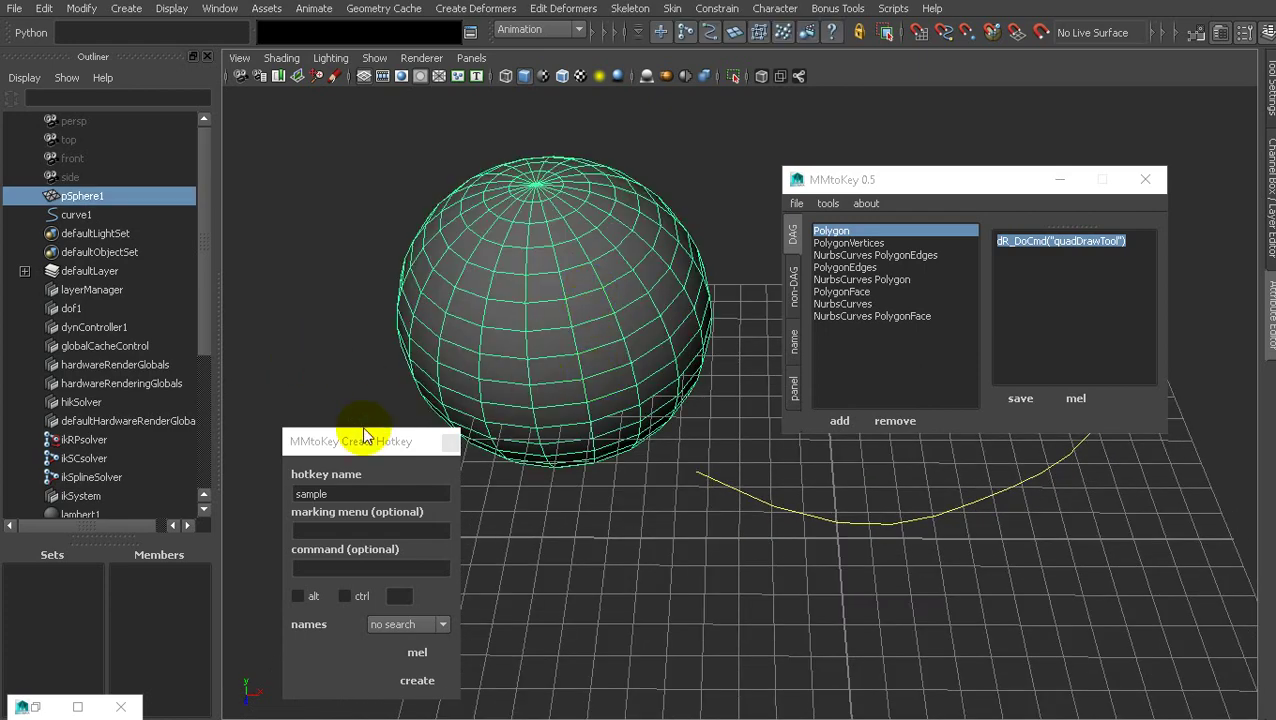
# Shrink the Polygon command area to reveal the marking menu list, and move the Create Hotkey window clear of the sphere.
pyautogui.moveTo(340, 441); pyautogui.dragTo(331, 259)
pyautogui.click(1080, 236)
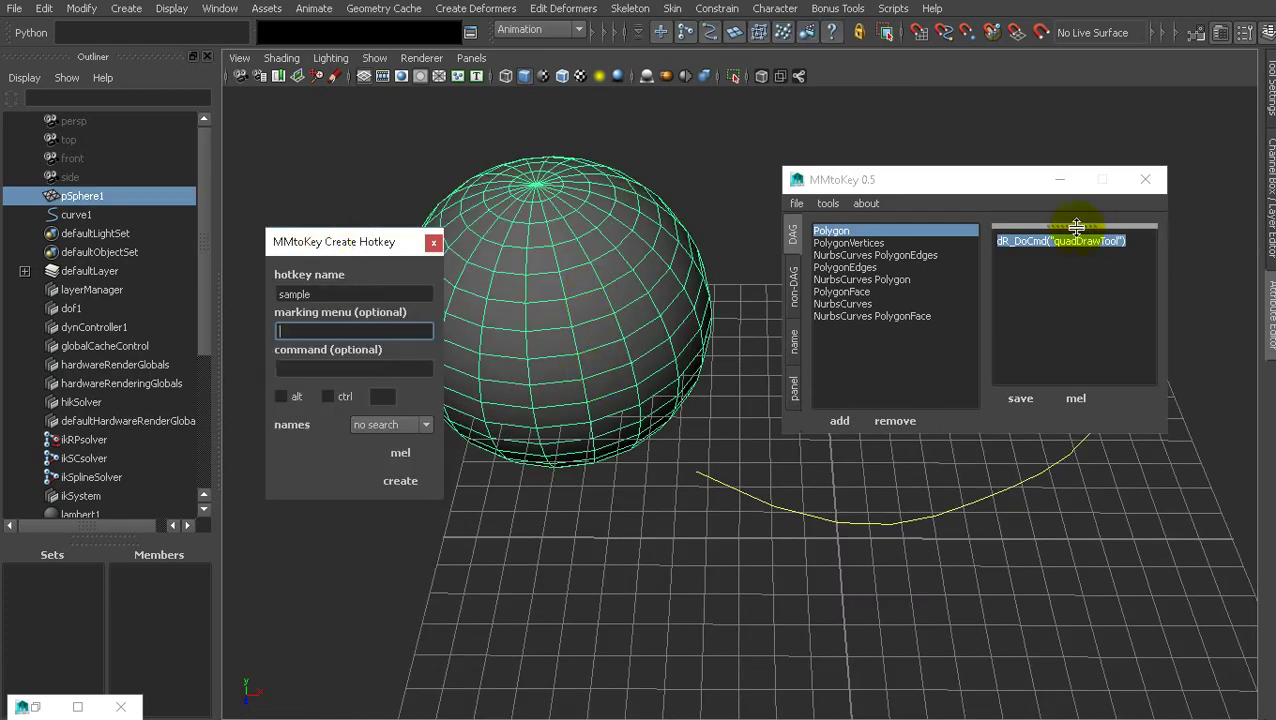
pyautogui.click(1097, 226)
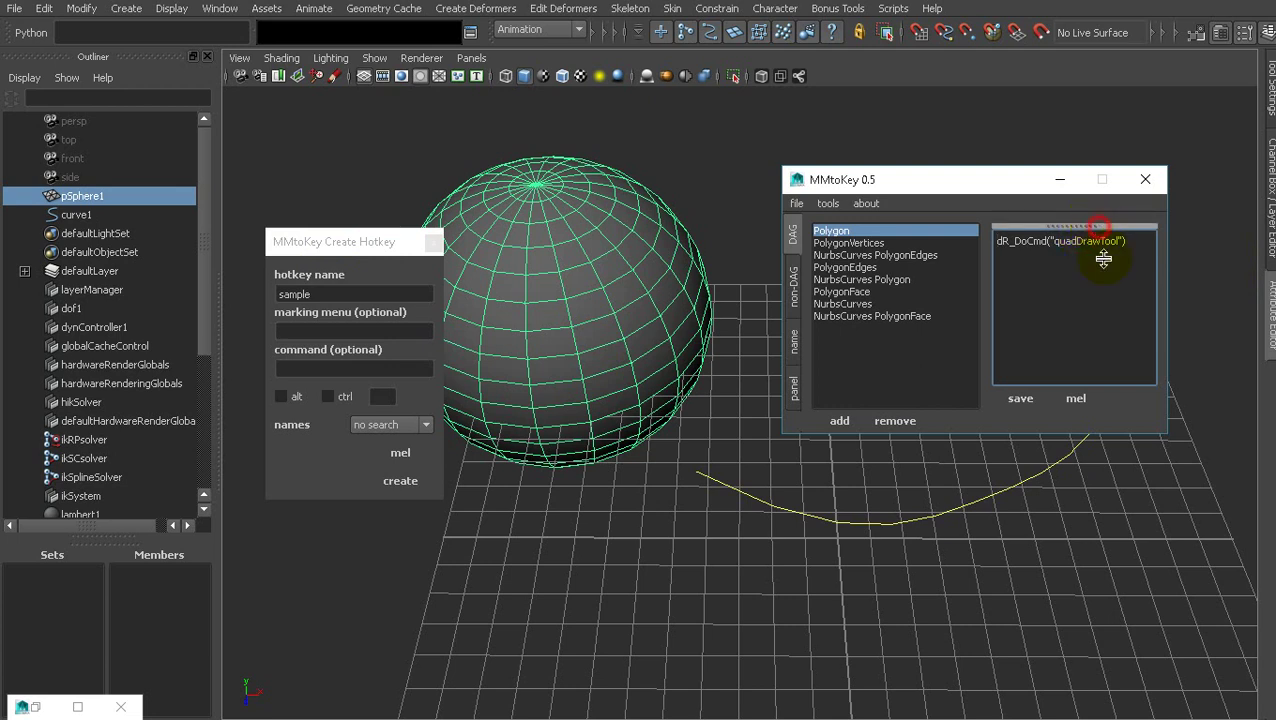
pyautogui.click(1081, 404)
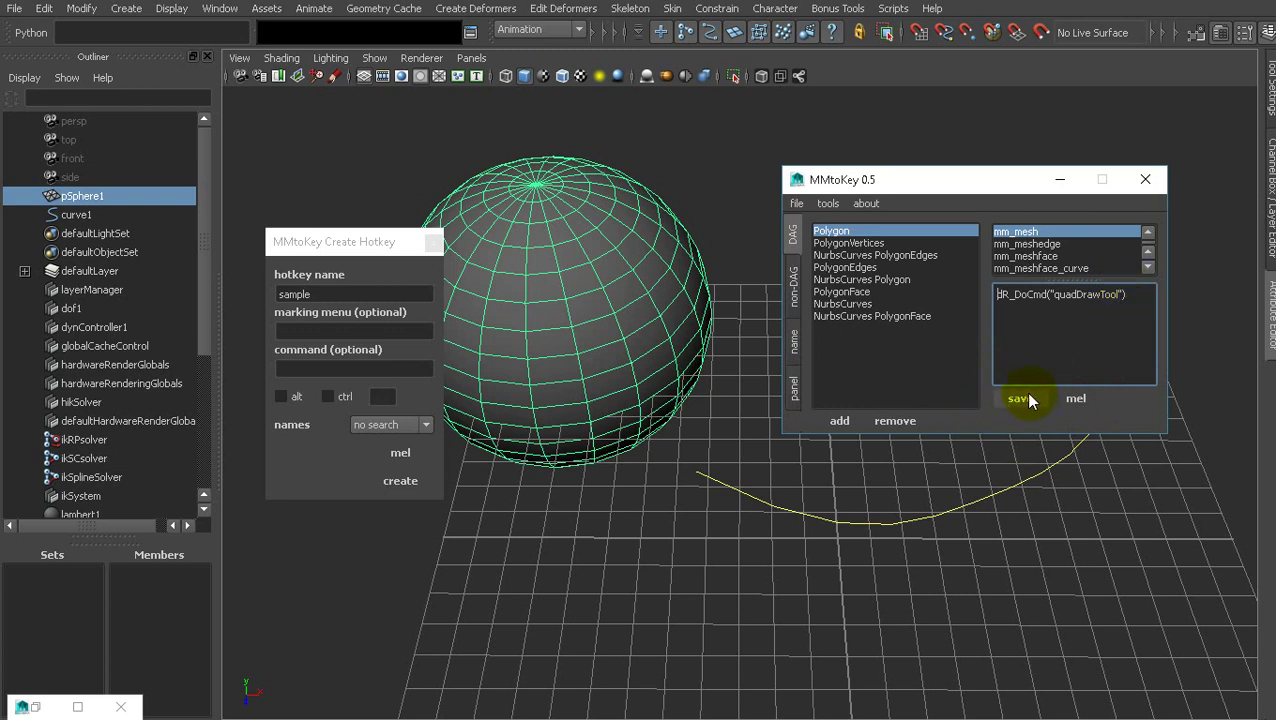
pyautogui.moveTo(353, 246); pyautogui.dragTo(352, 129)
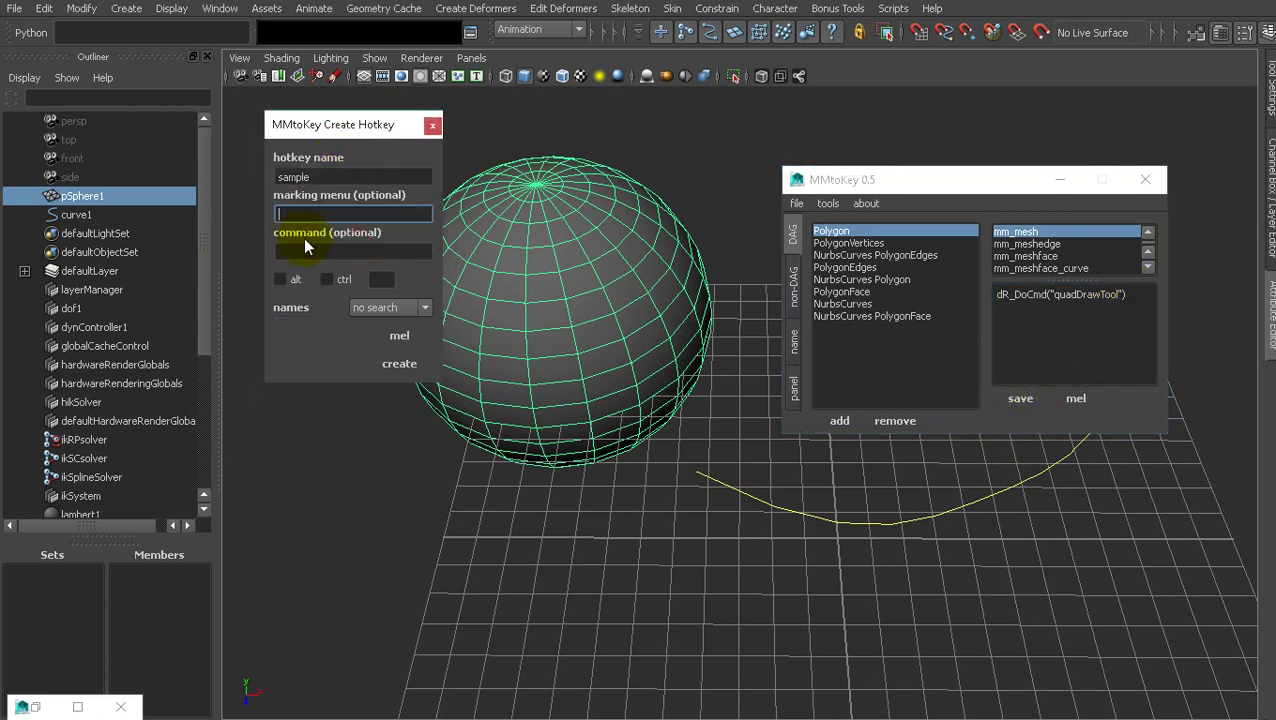
# Check the hotkey's optional command field, and bring up the snapping marking menu over the selected sphere.
pyautogui.click(353, 257)
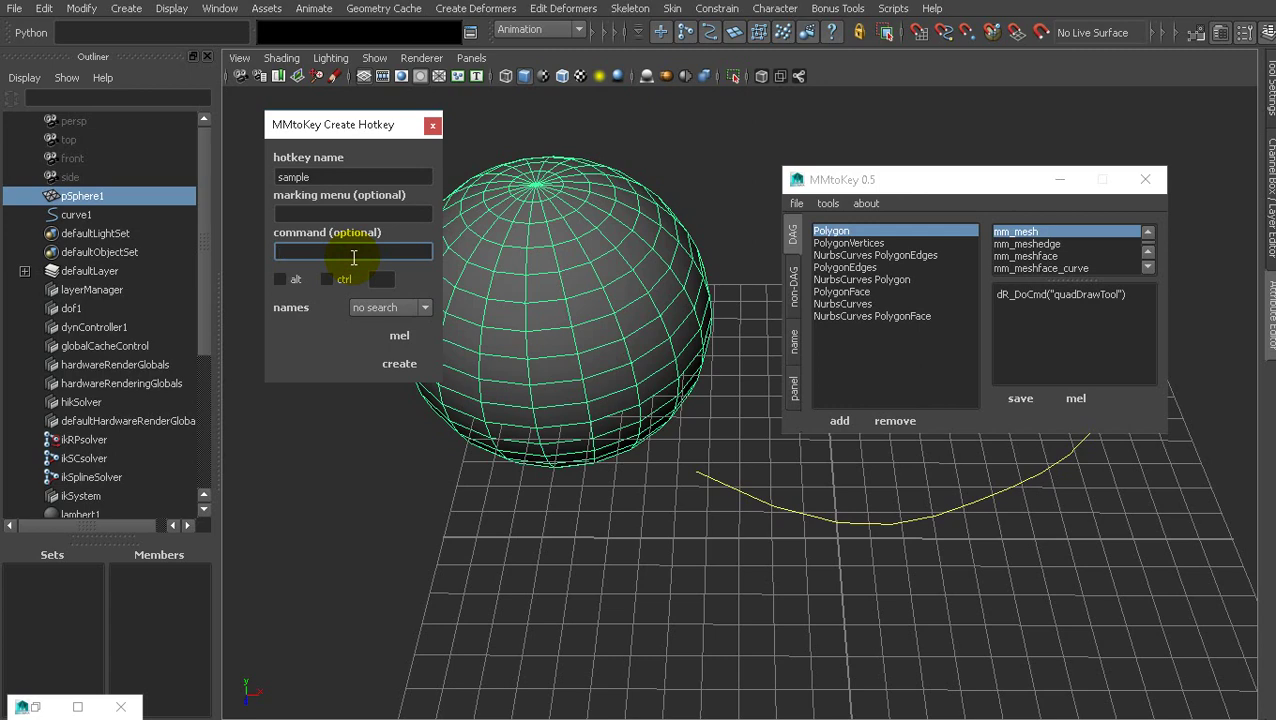
pyautogui.keyDown('alt'); pyautogui.moveTo(507, 253); pyautogui.dragTo(615, 222, button='middle'); pyautogui.keyUp('alt')
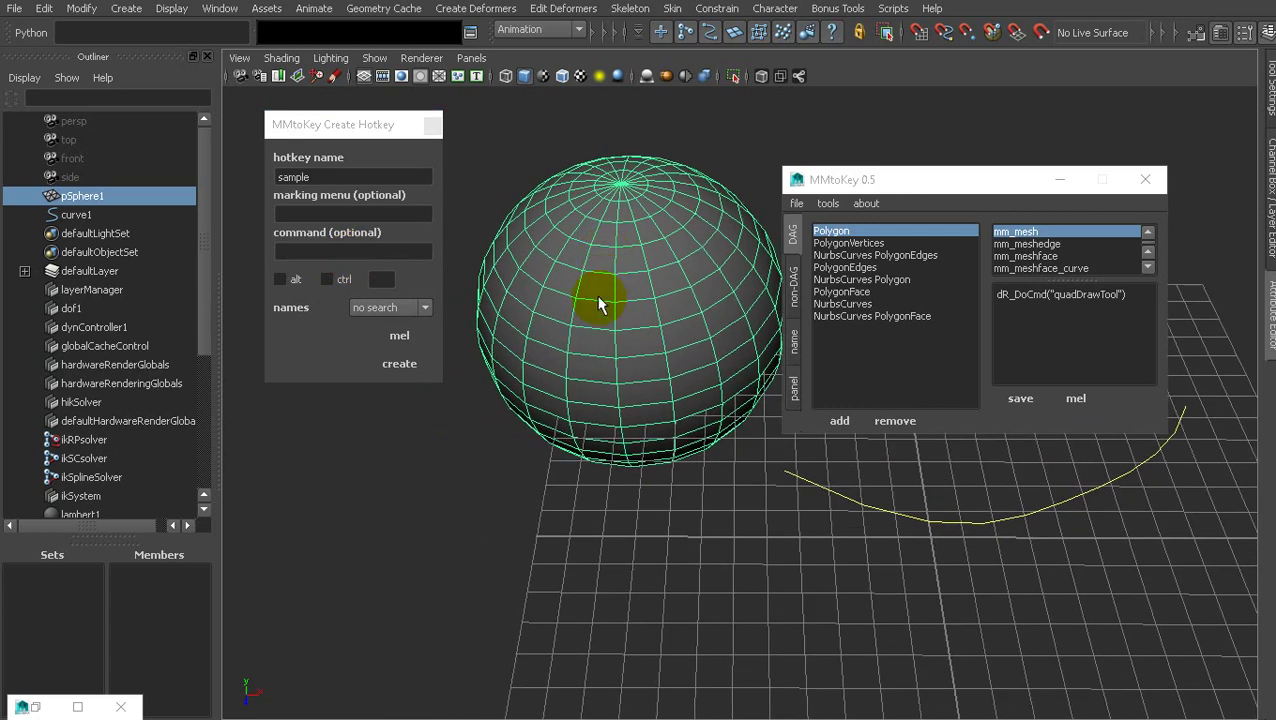
pyautogui.click(629, 216)
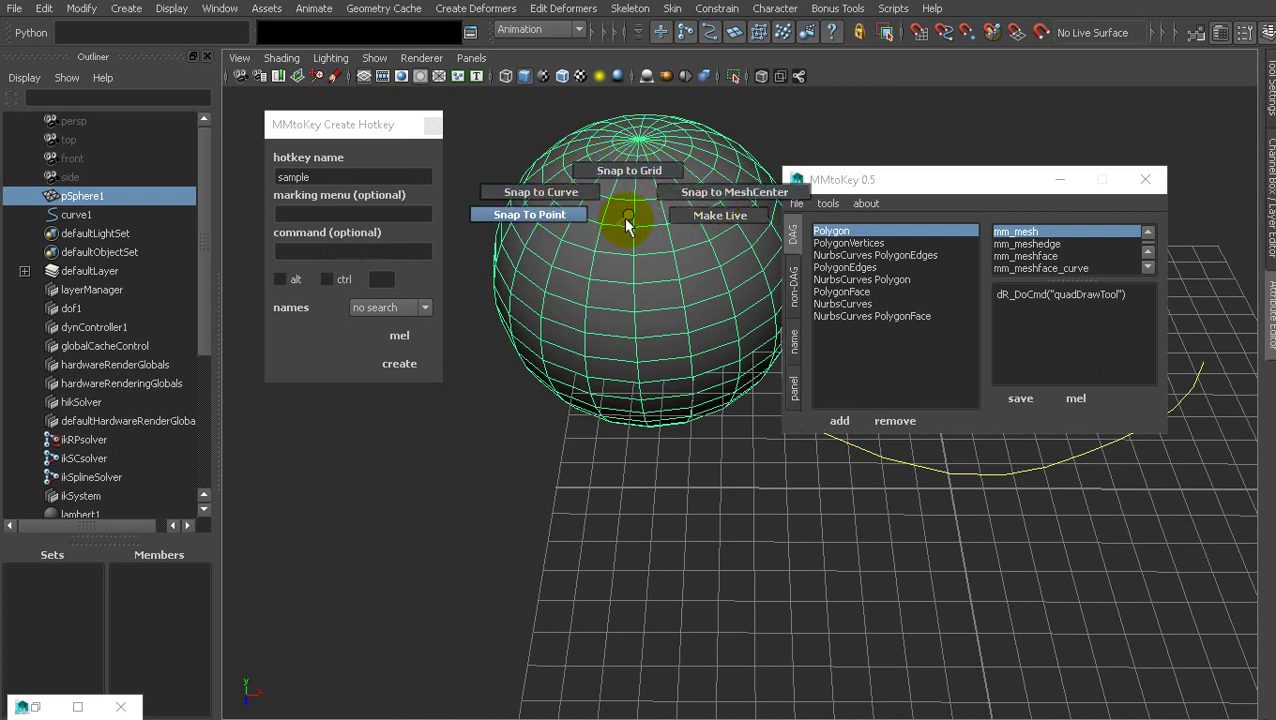
pyautogui.click(627, 224)
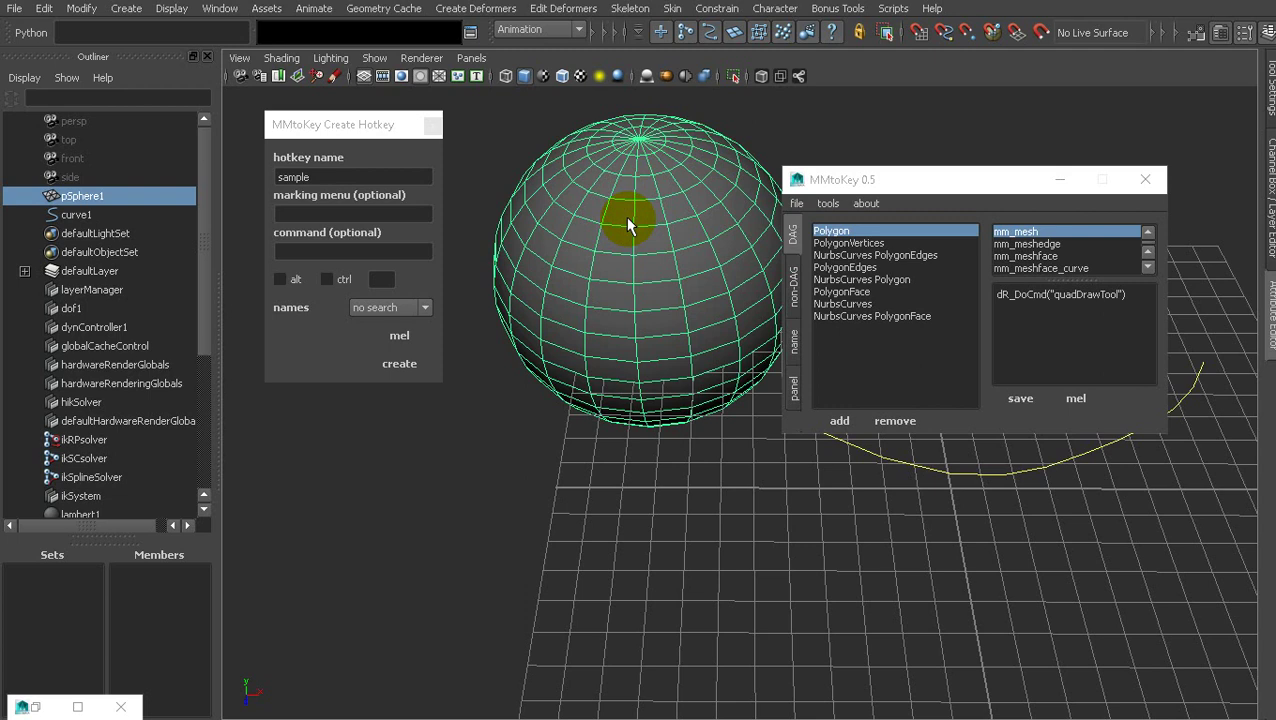
pyautogui.press('x')
pyautogui.press('x')
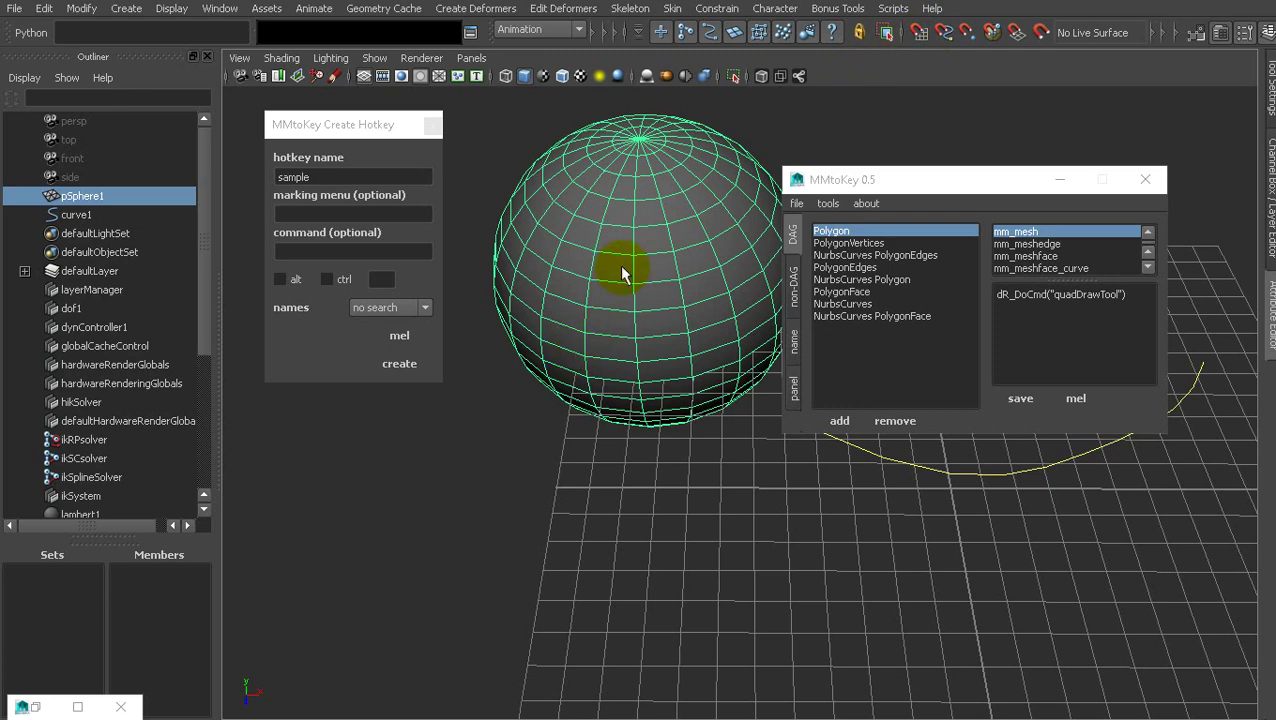
pyautogui.keyDown('alt'); pyautogui.moveTo(621, 270); pyautogui.dragTo(605, 325, button='middle'); pyautogui.keyUp('alt')
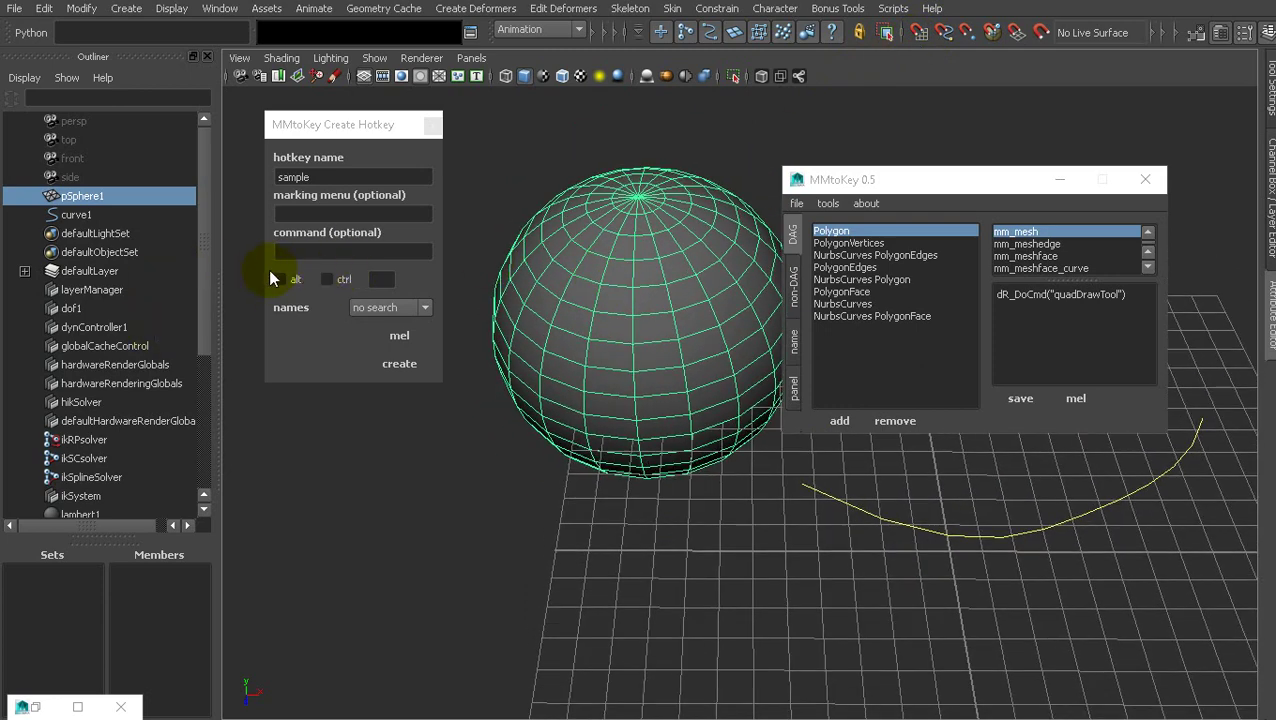
pyautogui.keyDown('alt'); pyautogui.moveTo(576, 325); pyautogui.dragTo(670, 279, button='middle'); pyautogui.keyUp('alt')
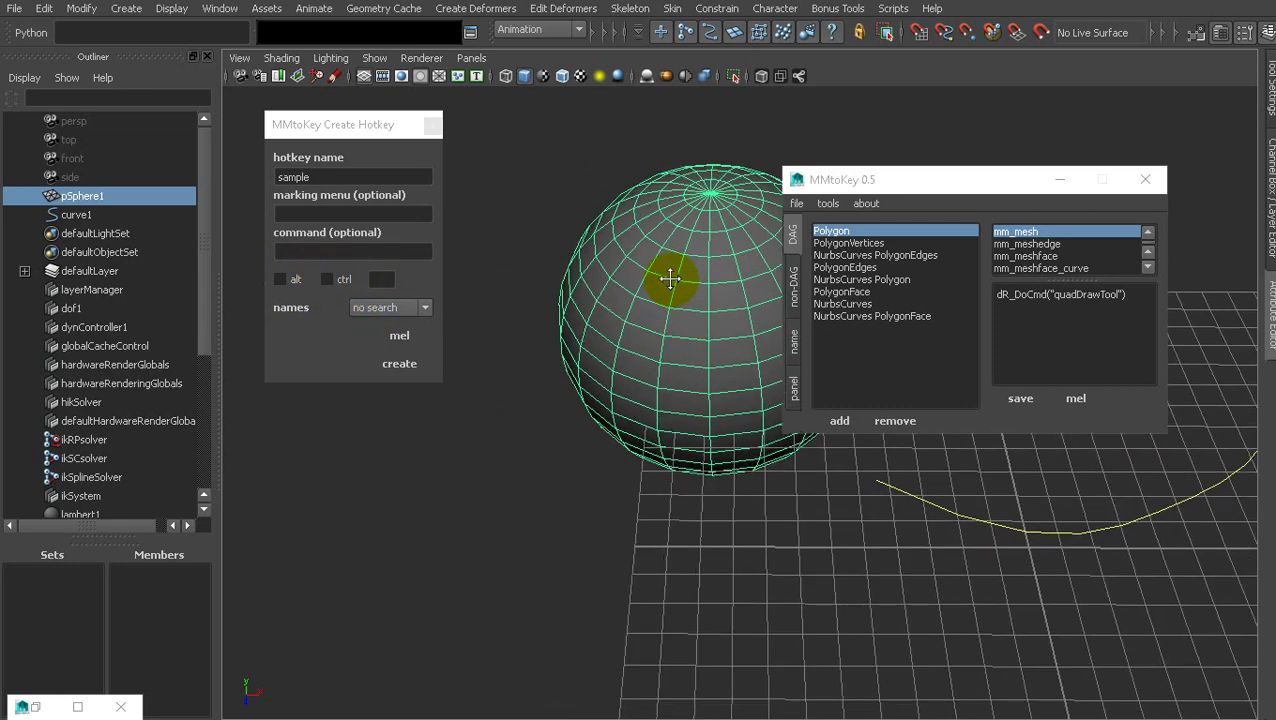
# Activate the sample hotkey's key field, and set its names option to prefix matches.
pyautogui.click(381, 279)
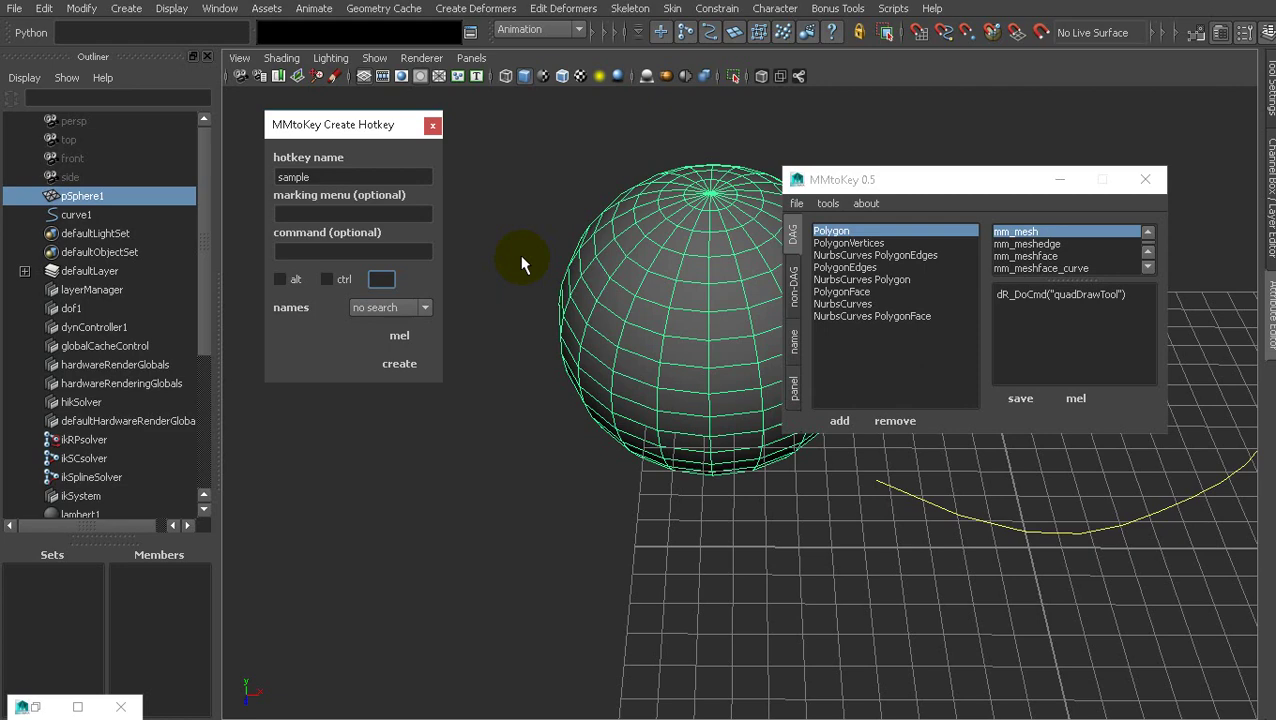
pyautogui.keyDown('alt'); pyautogui.moveTo(745, 200); pyautogui.dragTo(617, 255); pyautogui.keyUp('alt')
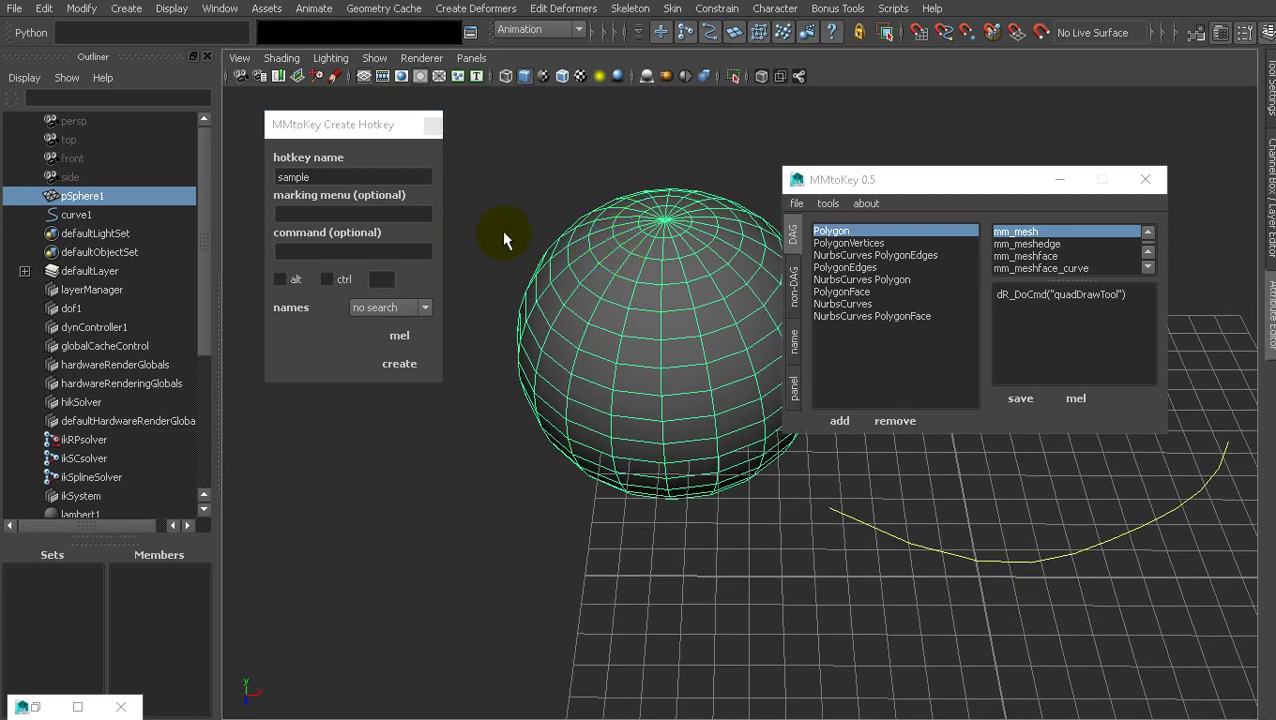
pyautogui.keyDown('alt'); pyautogui.moveTo(551, 249); pyautogui.dragTo(561, 265, button='middle'); pyautogui.keyUp('alt')
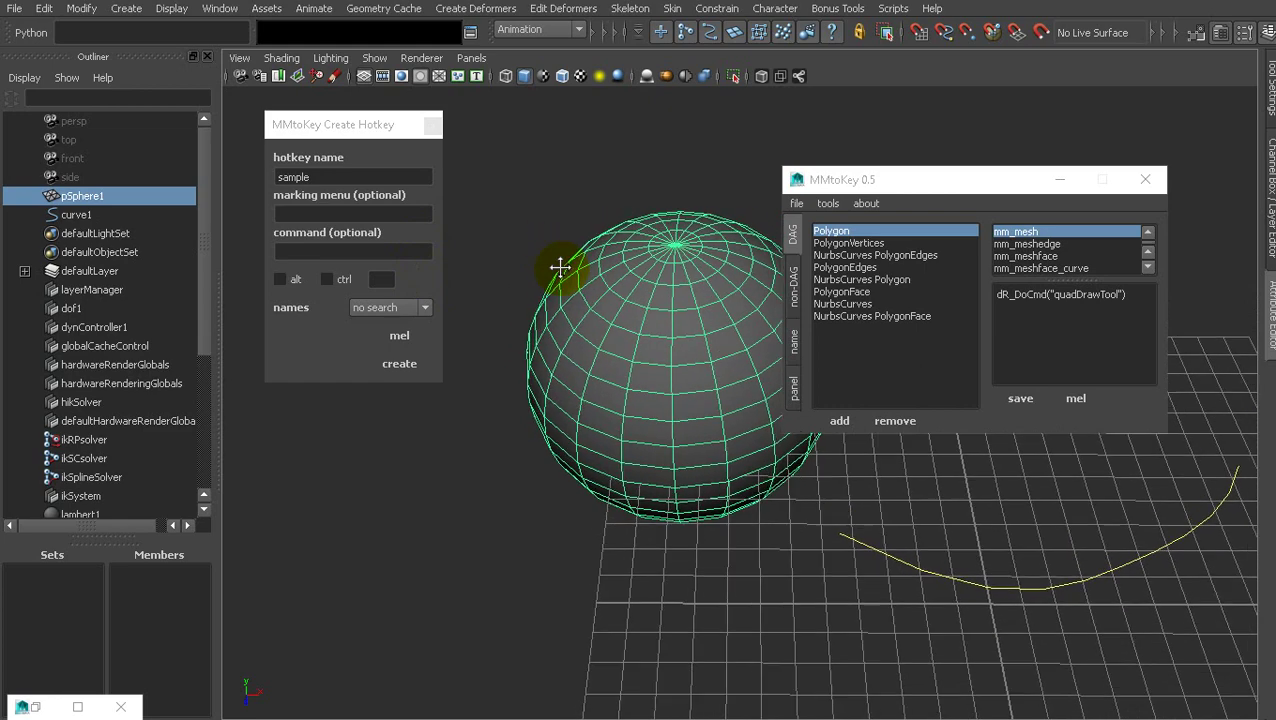
pyautogui.click(395, 309)
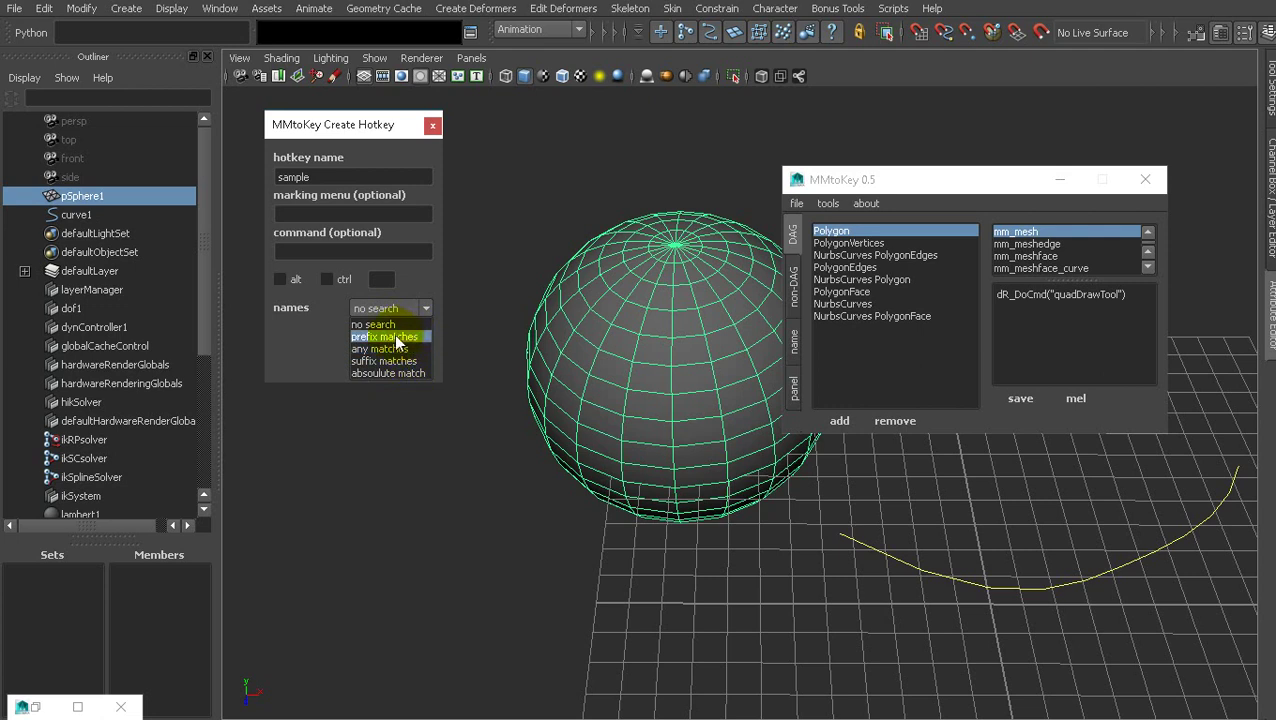
pyautogui.click(396, 337)
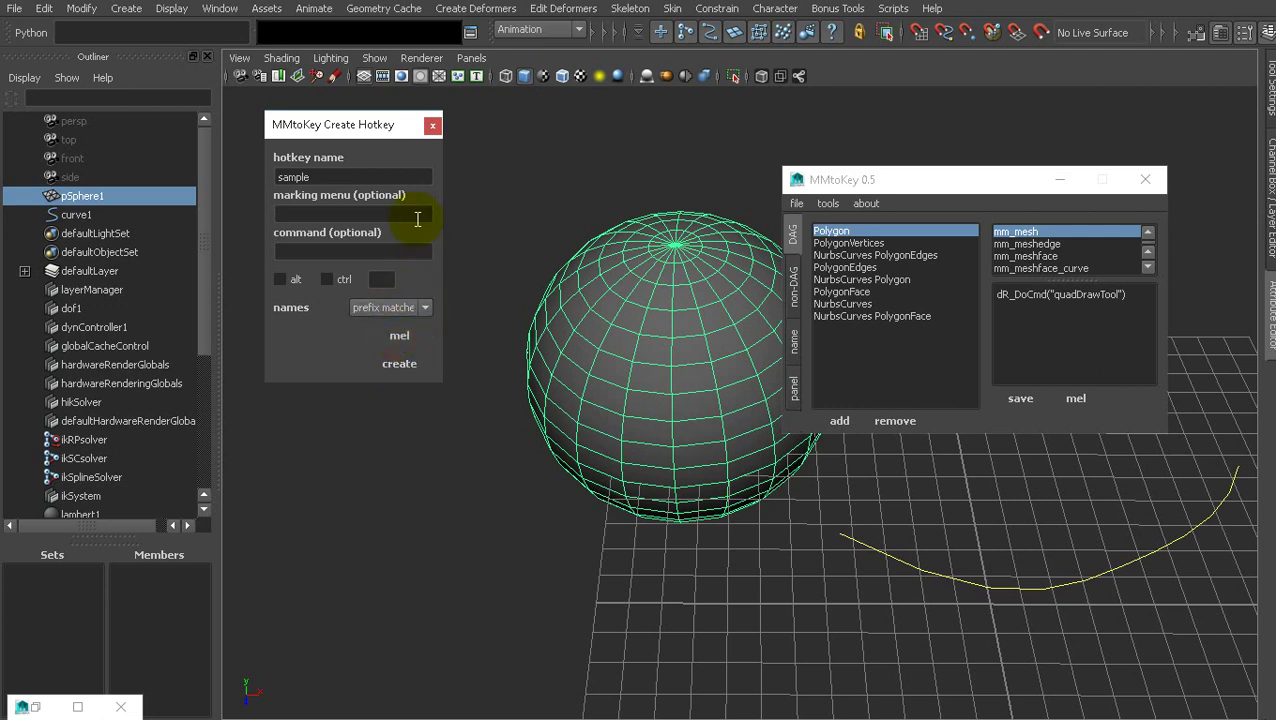
# Switch the sample hotkey's command language to python and back to mel, checking the optional marking menu and command fields.
pyautogui.moveTo(358, 136); pyautogui.dragTo(436, 128)
pyautogui.click(477, 327)
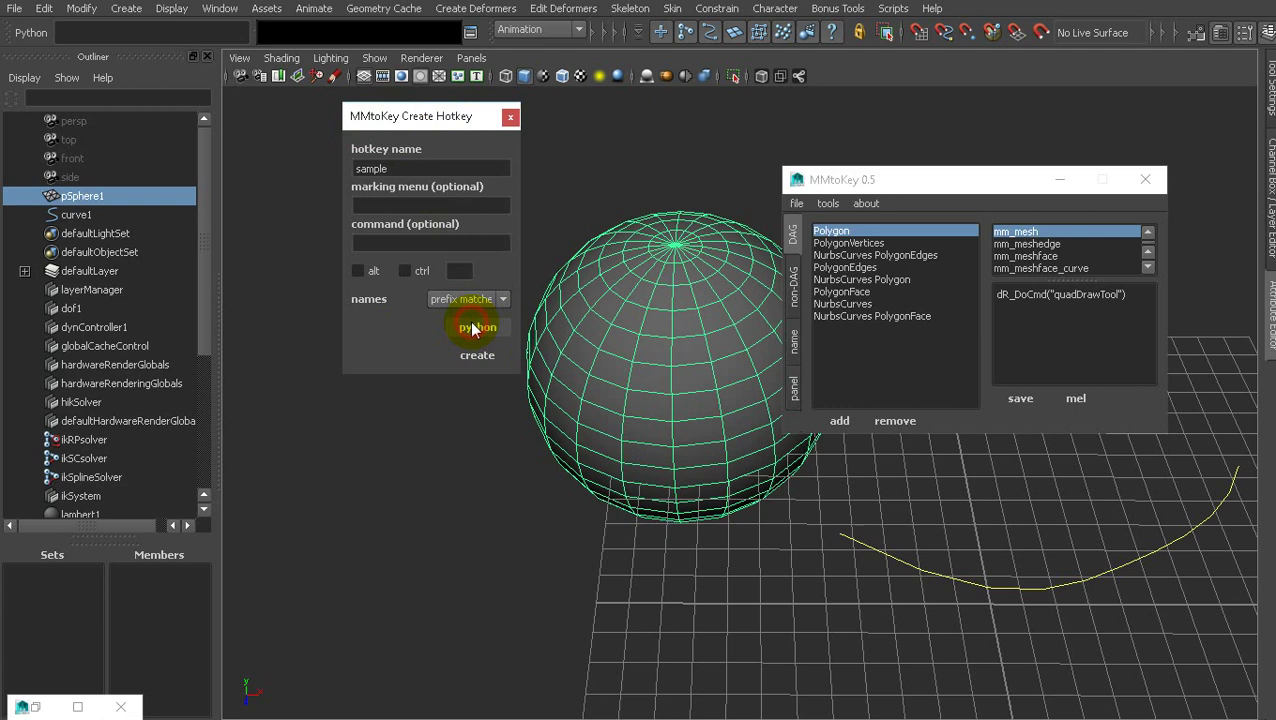
pyautogui.click(368, 205)
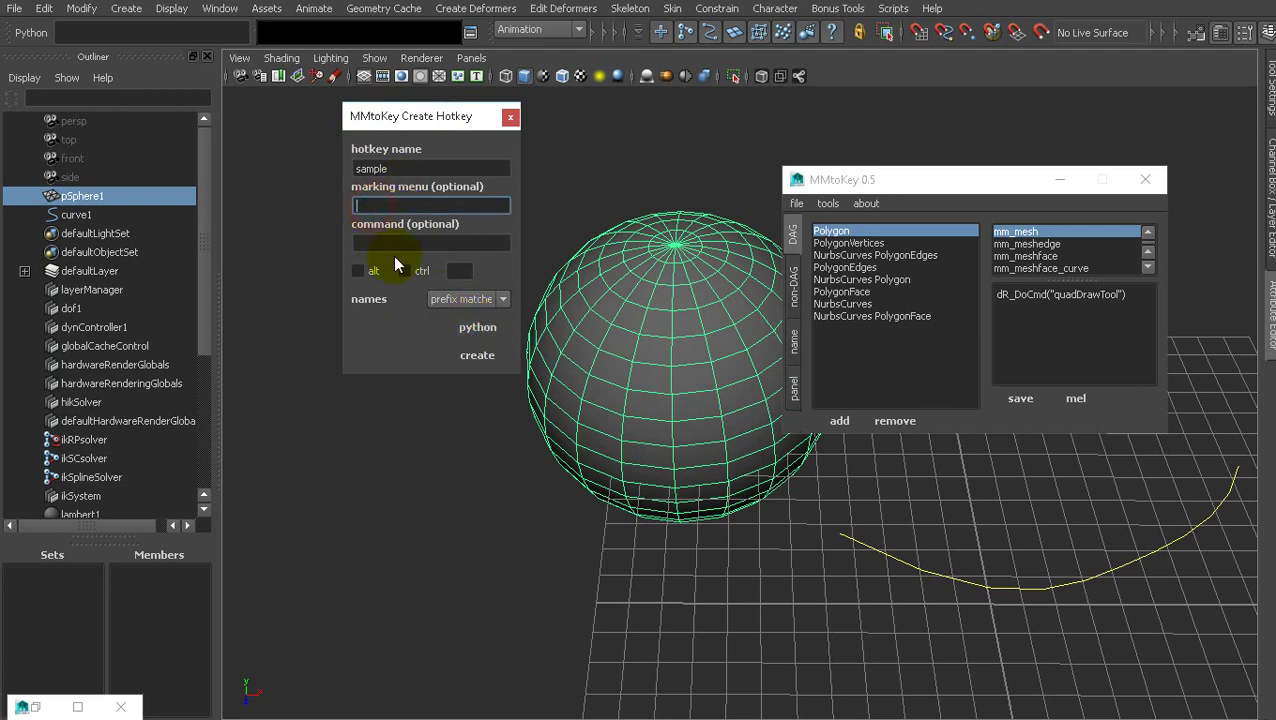
pyautogui.click(428, 246)
pyautogui.click(492, 330)
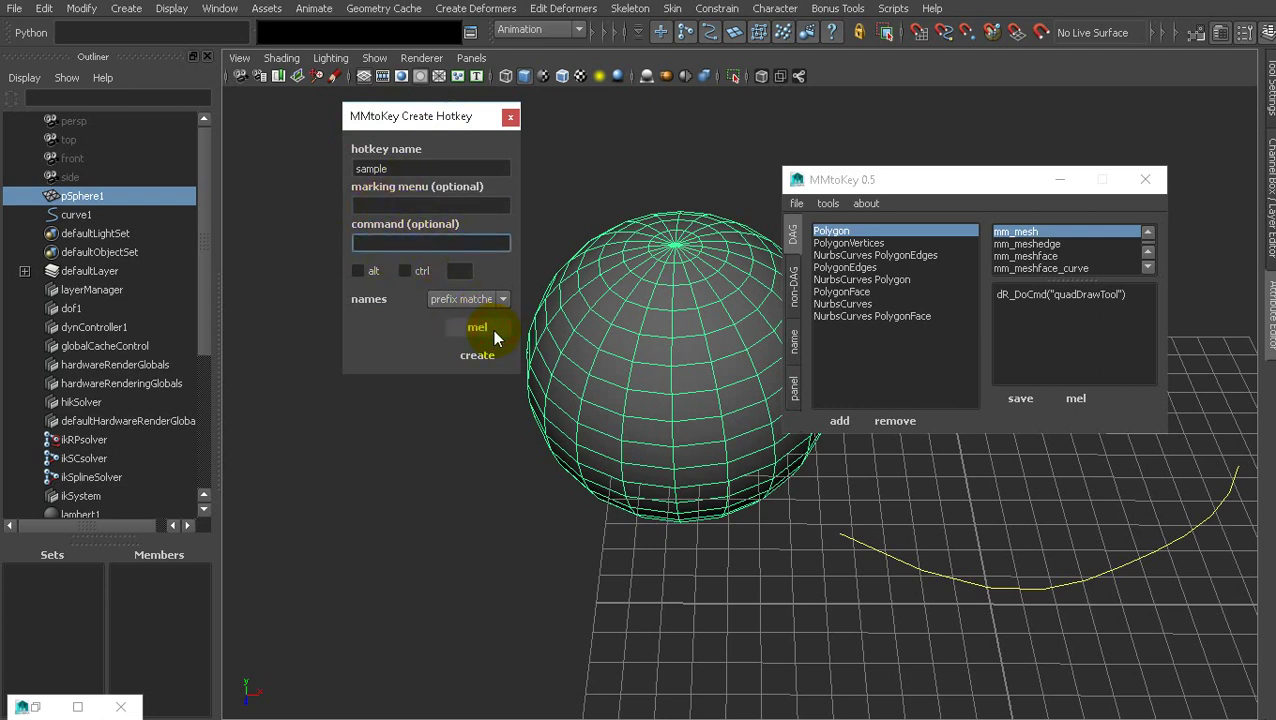
# Close the Create Hotkey window, then clear the selection and reselect the sphere in the viewport.
pyautogui.click(508, 116)
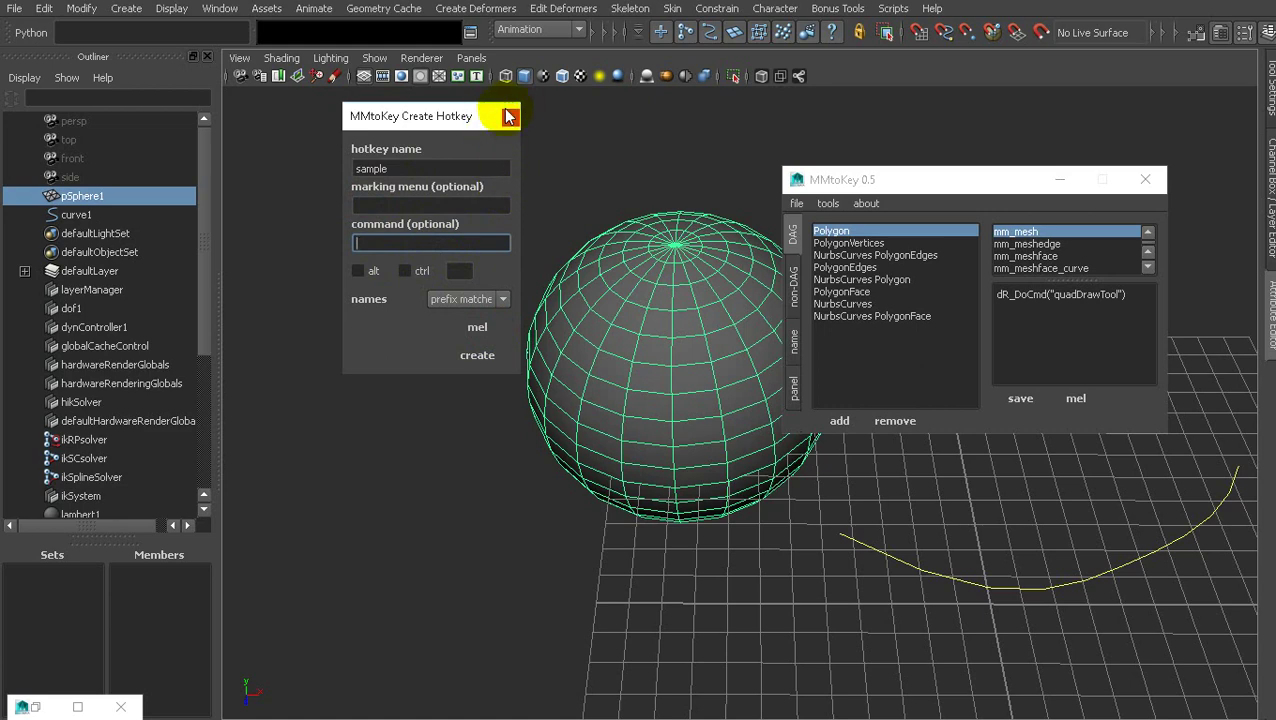
pyautogui.keyDown('alt'); pyautogui.moveTo(530, 367); pyautogui.dragTo(472, 367, button='middle'); pyautogui.keyUp('alt')
pyautogui.click(470, 205)
pyautogui.keyDown('alt'); pyautogui.moveTo(649, 316); pyautogui.dragTo(708, 340); pyautogui.keyUp('alt')
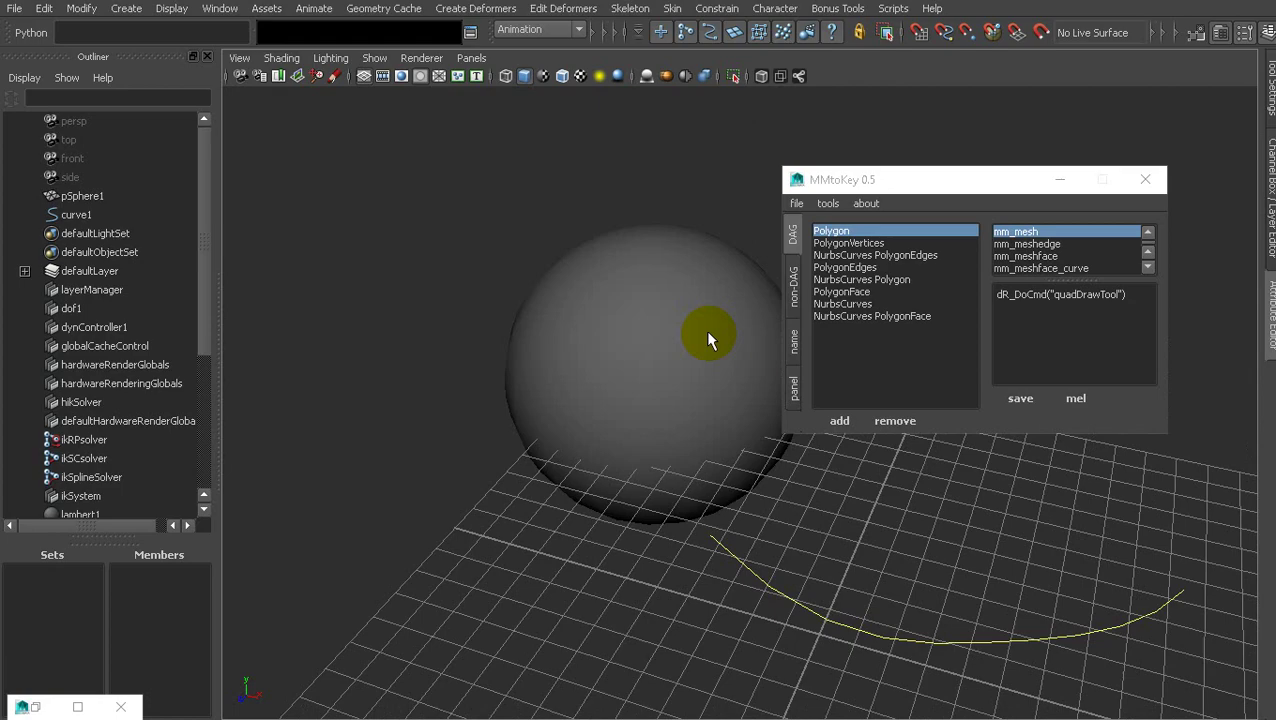
pyautogui.moveTo(556, 209); pyautogui.dragTo(610, 332)
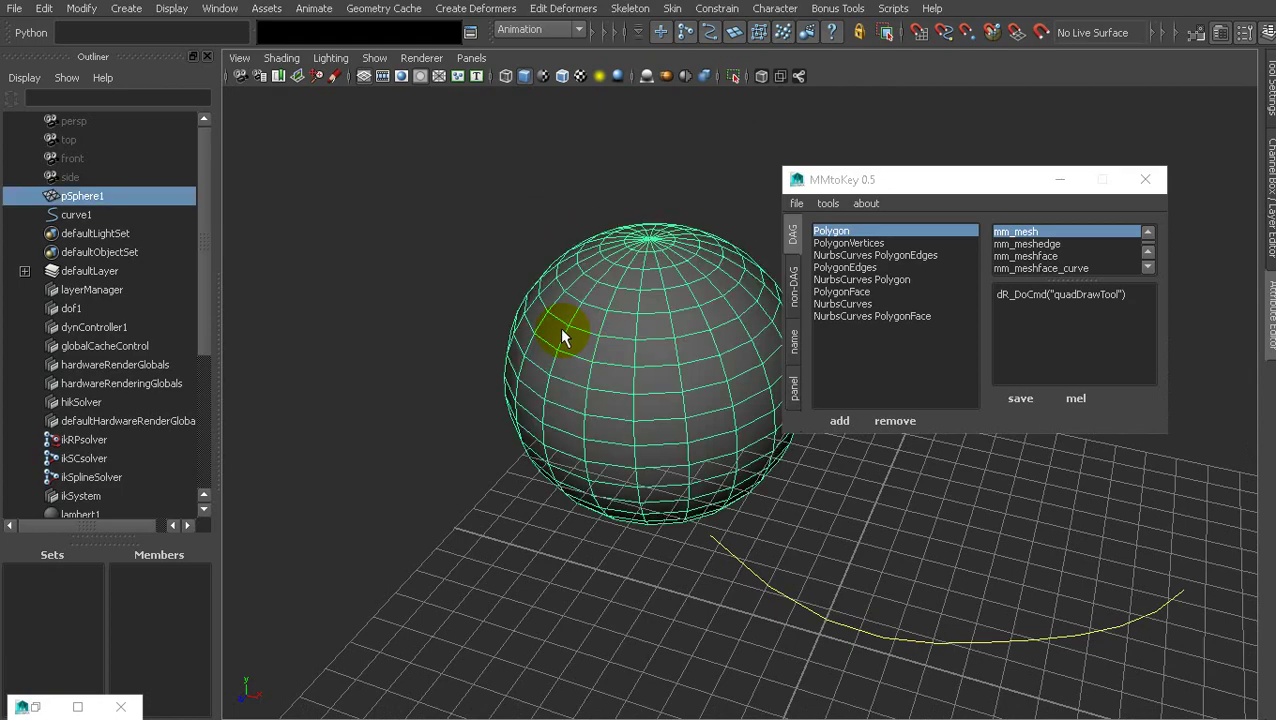
# Draw a NURBS circle on the ground grid, near the corner in front of the sphere.
pyautogui.keyDown('alt'); pyautogui.moveTo(629, 387); pyautogui.dragTo(569, 340, button='middle'); pyautogui.keyUp('alt')
pyautogui.keyDown('alt'); pyautogui.moveTo(568, 341); pyautogui.dragTo(522, 480); pyautogui.keyUp('alt')
pyautogui.moveTo(625, 350)
pyautogui.mouseDown()
pyautogui.moveTo(621, 399)
pyautogui.moveTo(625, 349)
pyautogui.mouseUp()
pyautogui.moveTo(464, 521); pyautogui.dragTo(550, 556)
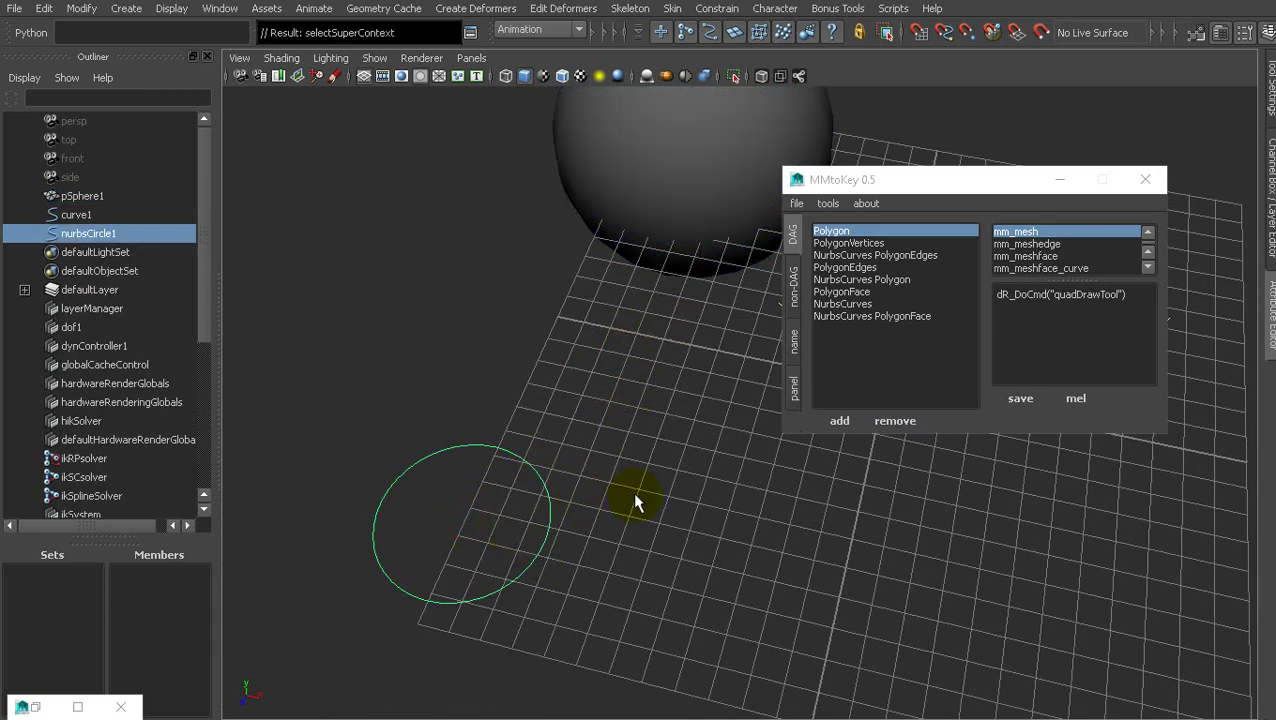
# Rename the new NURBS circle as CTRL_arm_left.
pyautogui.keyDown('alt'); pyautogui.moveTo(637, 490); pyautogui.dragTo(577, 472); pyautogui.keyUp('alt')
pyautogui.keyDown('alt'); pyautogui.moveTo(577, 472); pyautogui.dragTo(665, 435, button='middle'); pyautogui.keyUp('alt')
pyautogui.doubleClick(102, 233)
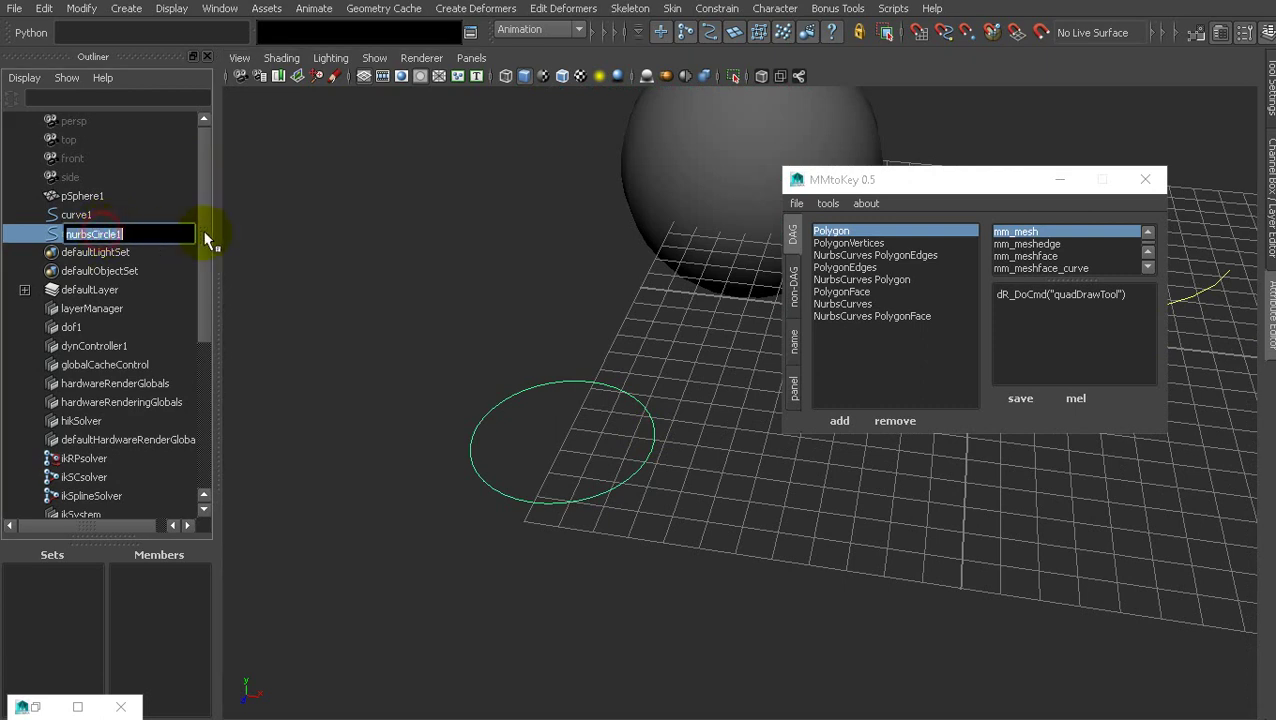
pyautogui.write('c')
pyautogui.write('TRL_')
pyautogui.write('arm_')
pyautogui.write('left')
pyautogui.press('Return')
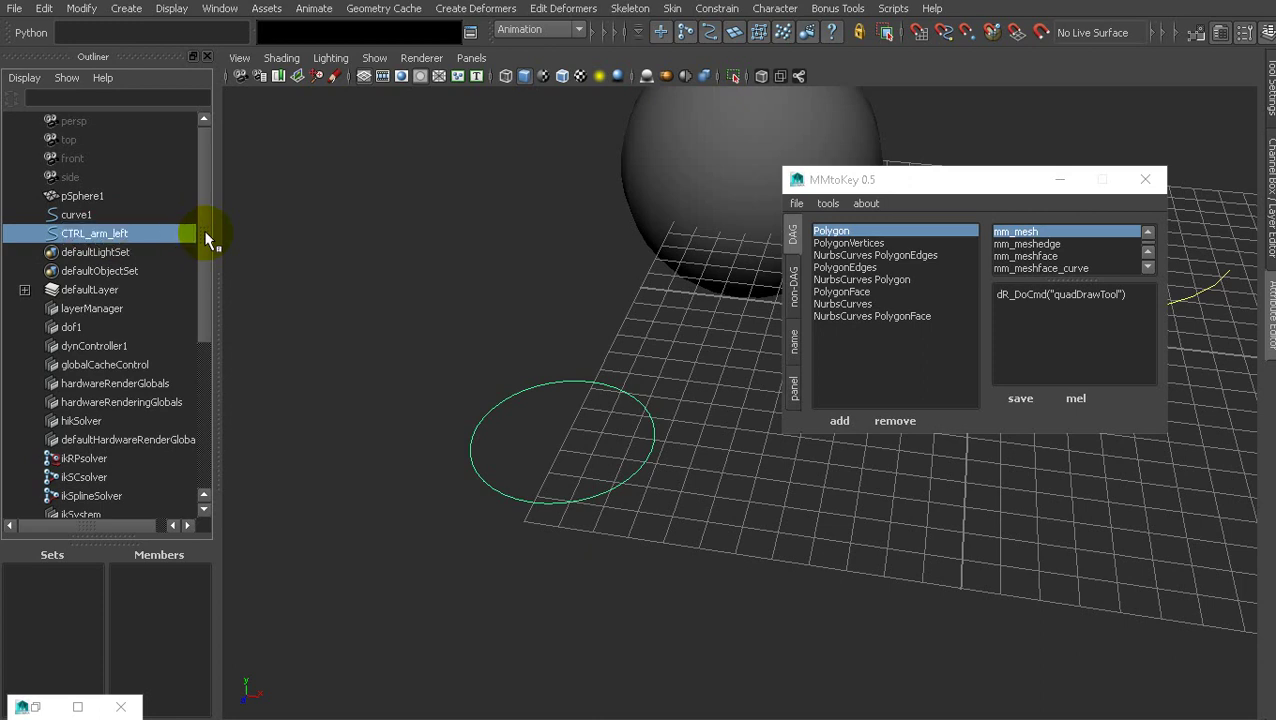
# Select curve1 and add the prefix CTRL_ to MMtoKey's list of name entries.
pyautogui.click(125, 212)
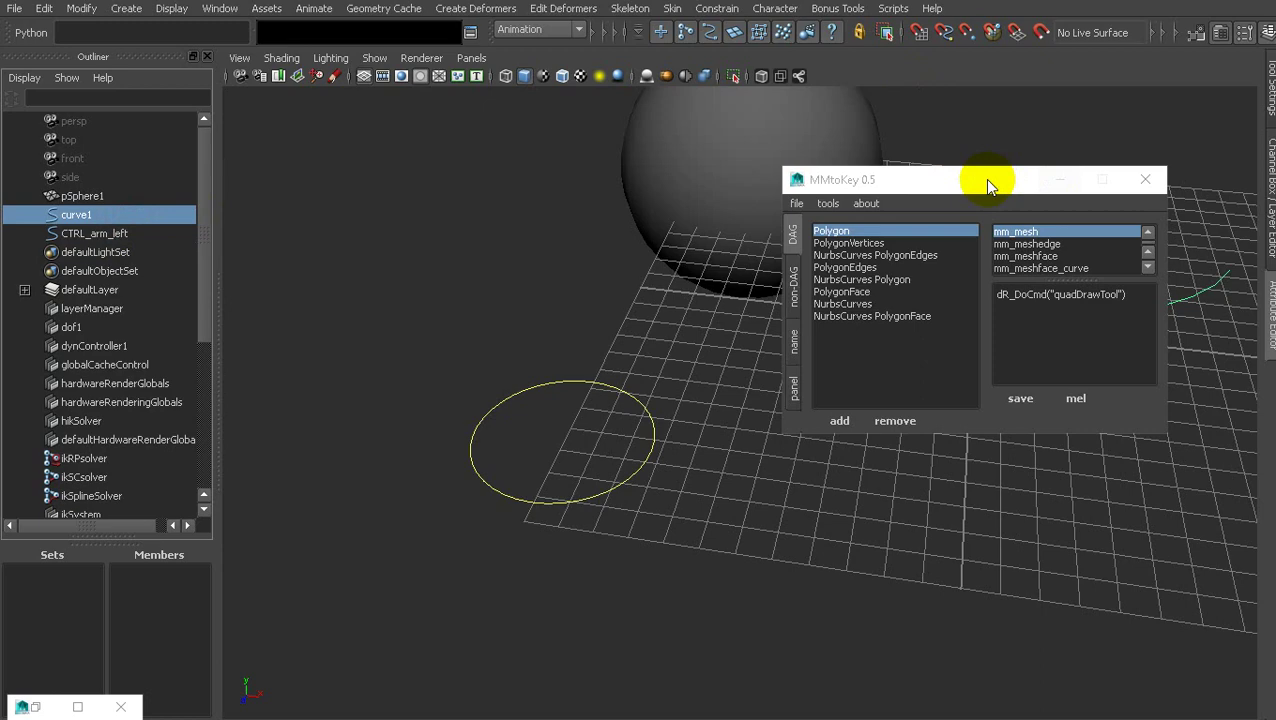
pyautogui.moveTo(984, 178); pyautogui.dragTo(1045, 265)
pyautogui.click(897, 410)
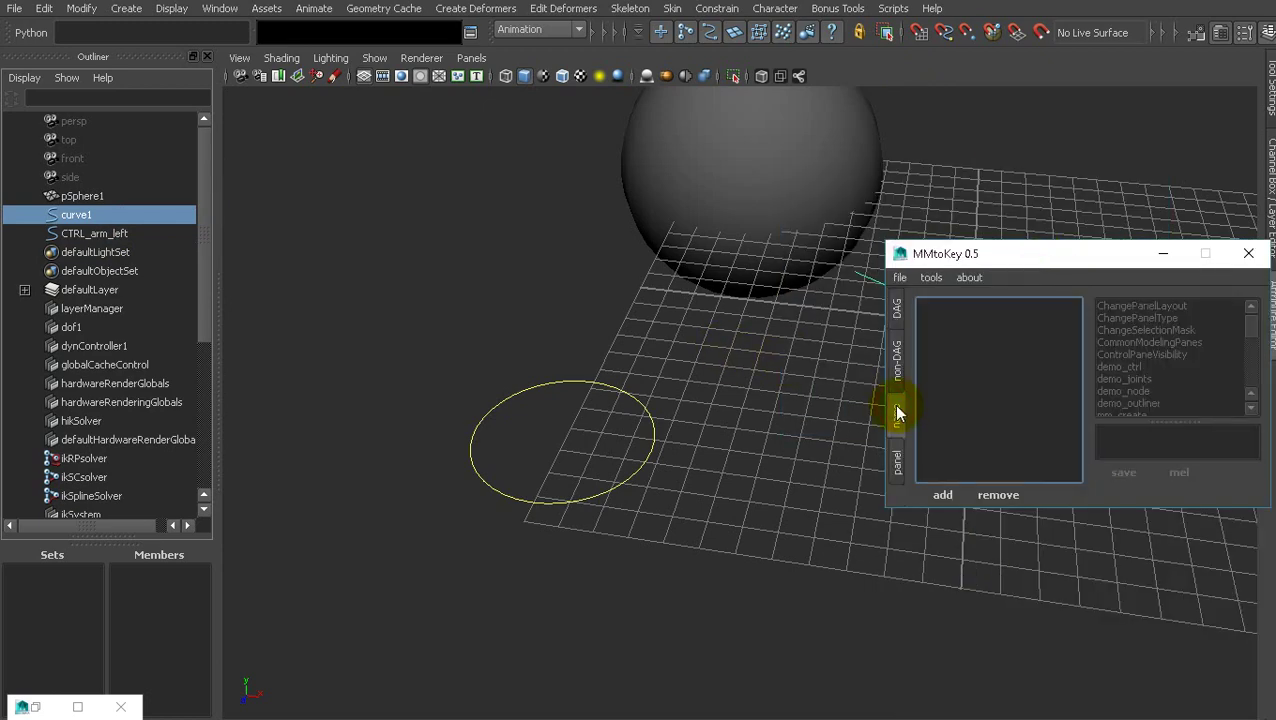
pyautogui.click(946, 490)
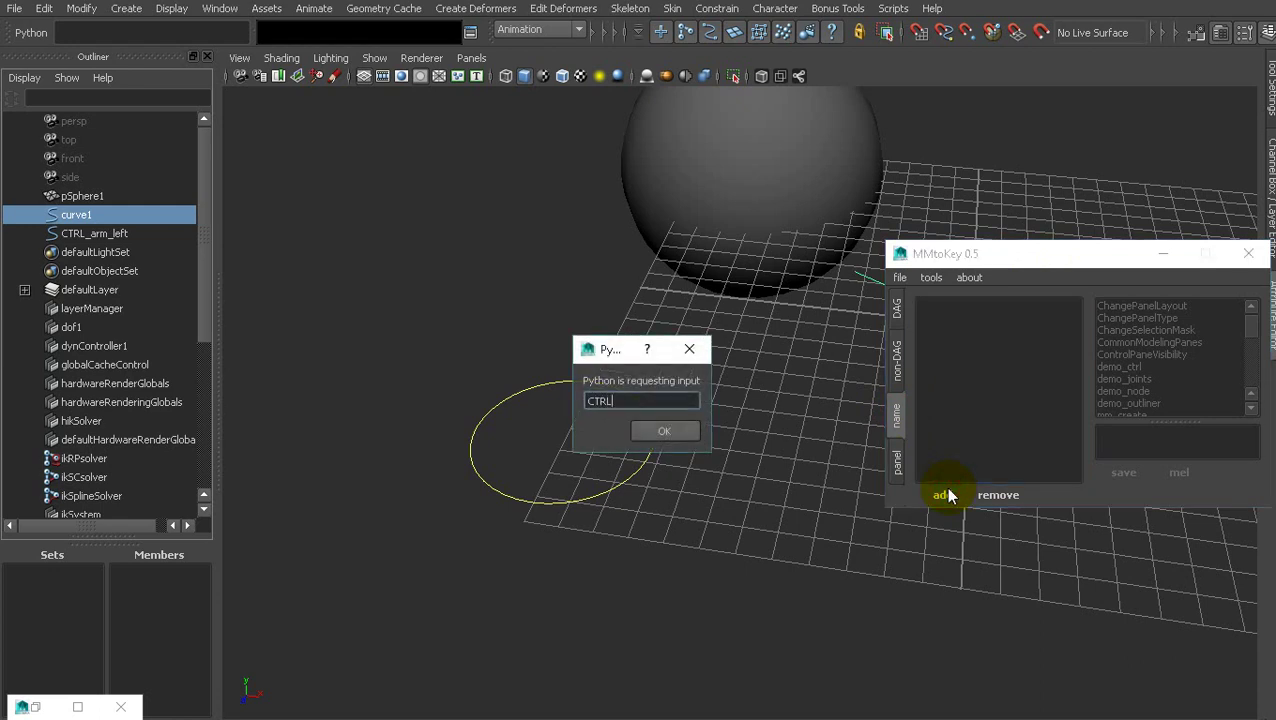
pyautogui.write('CTRL_')
pyautogui.click(684, 434)
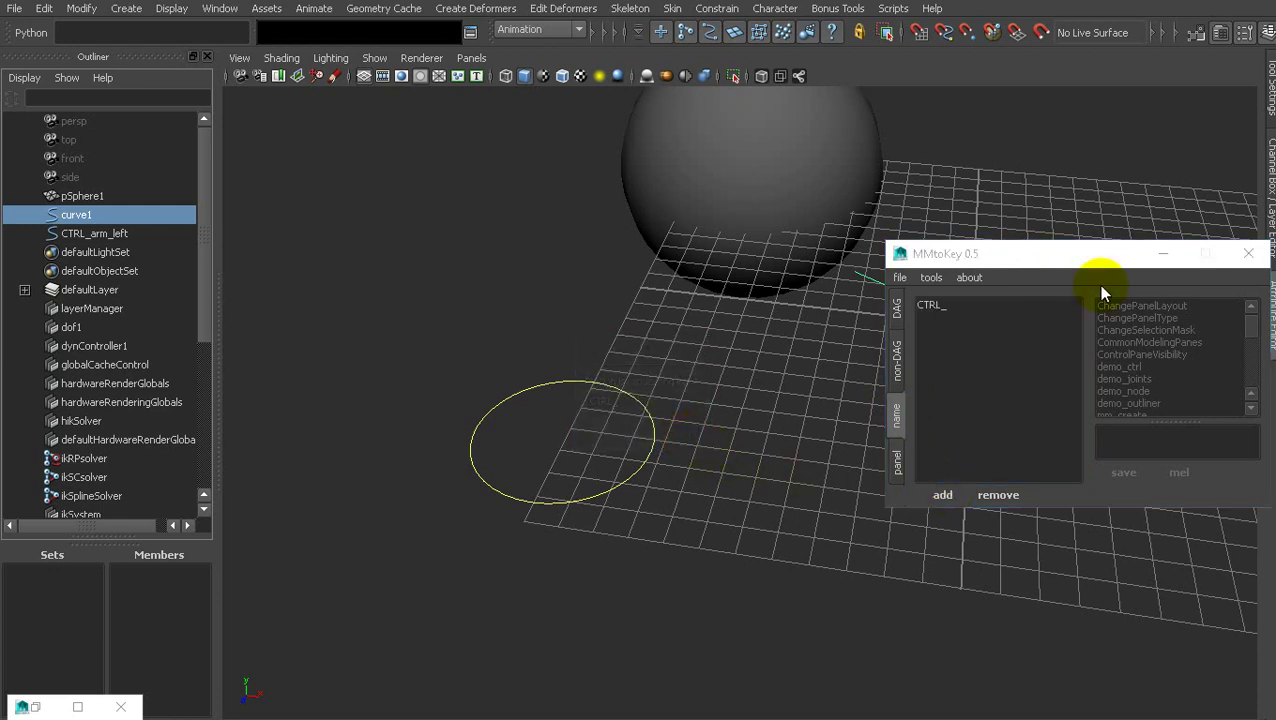
# Assign the demo_ctrl marking menu to the CTRL_ name entry, and move the MMtoKey window clear of the curves.
pyautogui.click(961, 303)
pyautogui.moveTo(1055, 257); pyautogui.dragTo(1020, 495)
pyautogui.click(1040, 279)
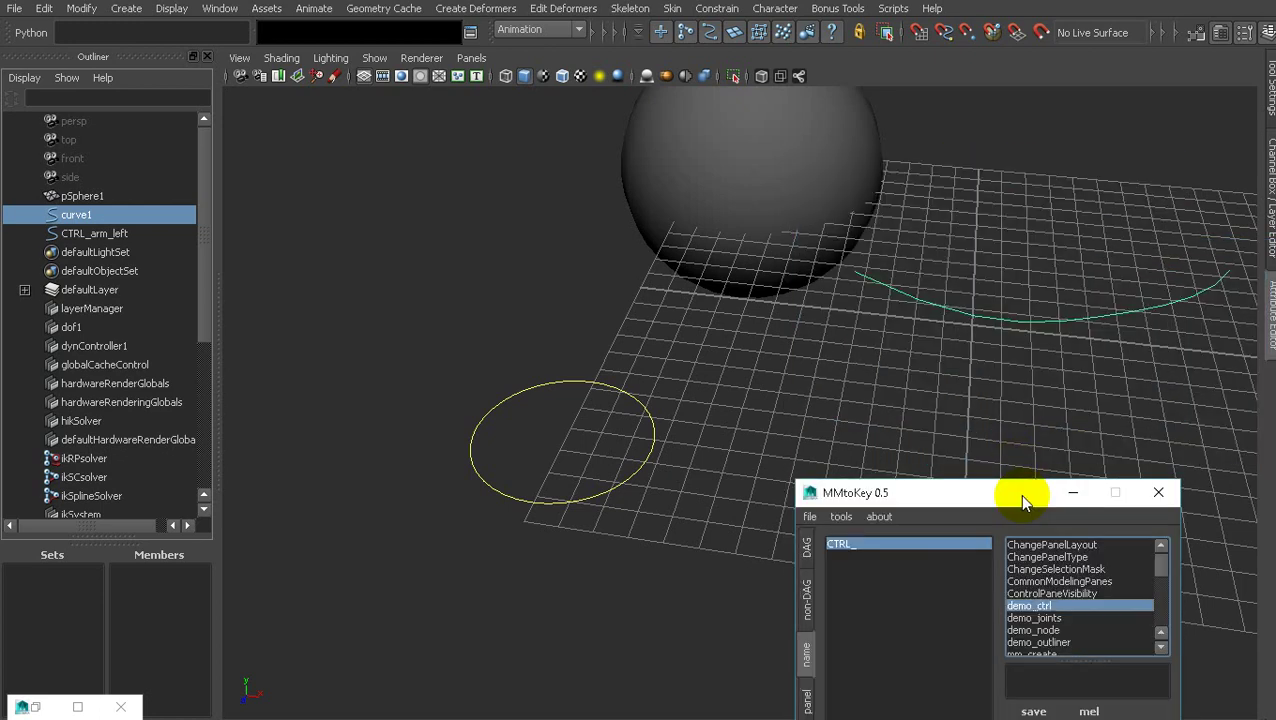
# Select the CTRL_arm_left circle and bring up its IK/FK marking menu in the viewport.
pyautogui.moveTo(600, 321); pyautogui.dragTo(620, 450)
pyautogui.keyDown('alt'); pyautogui.moveTo(641, 370); pyautogui.dragTo(618, 354, button='middle'); pyautogui.keyUp('alt')
pyautogui.keyDown('alt'); pyautogui.moveTo(732, 300); pyautogui.dragTo(518, 316, button='middle'); pyautogui.keyUp('alt')
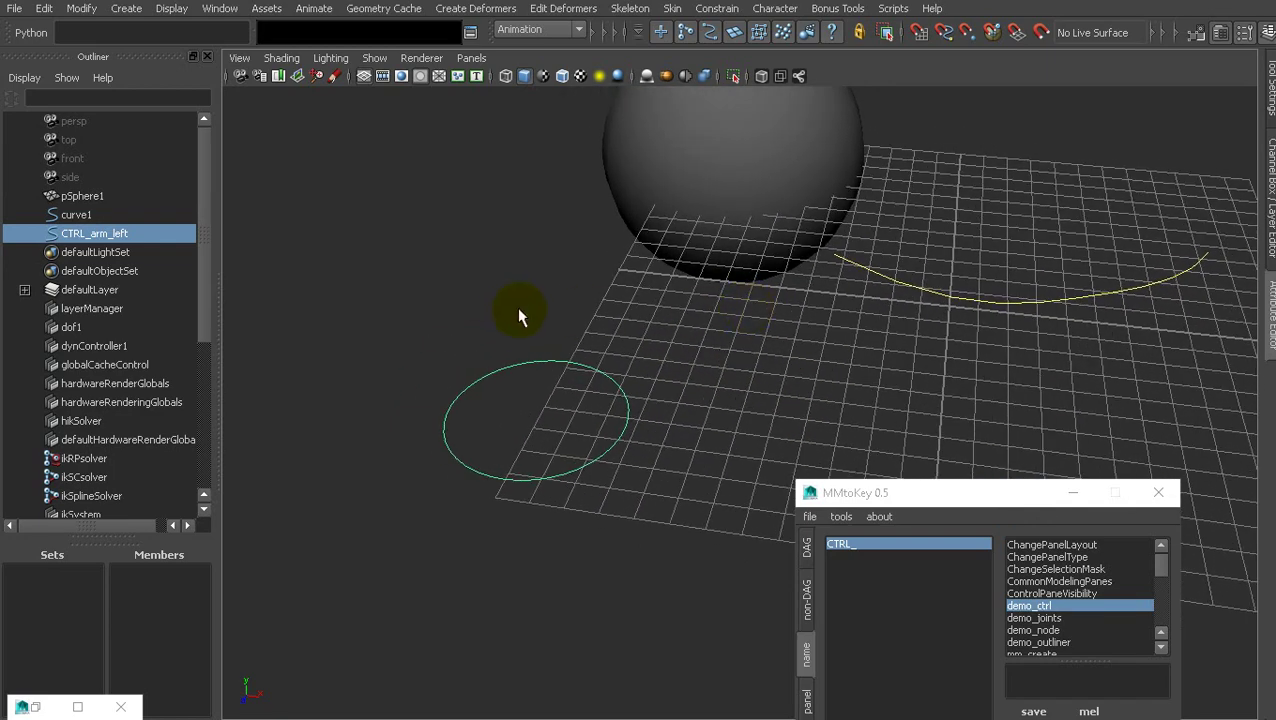
pyautogui.click(508, 293)
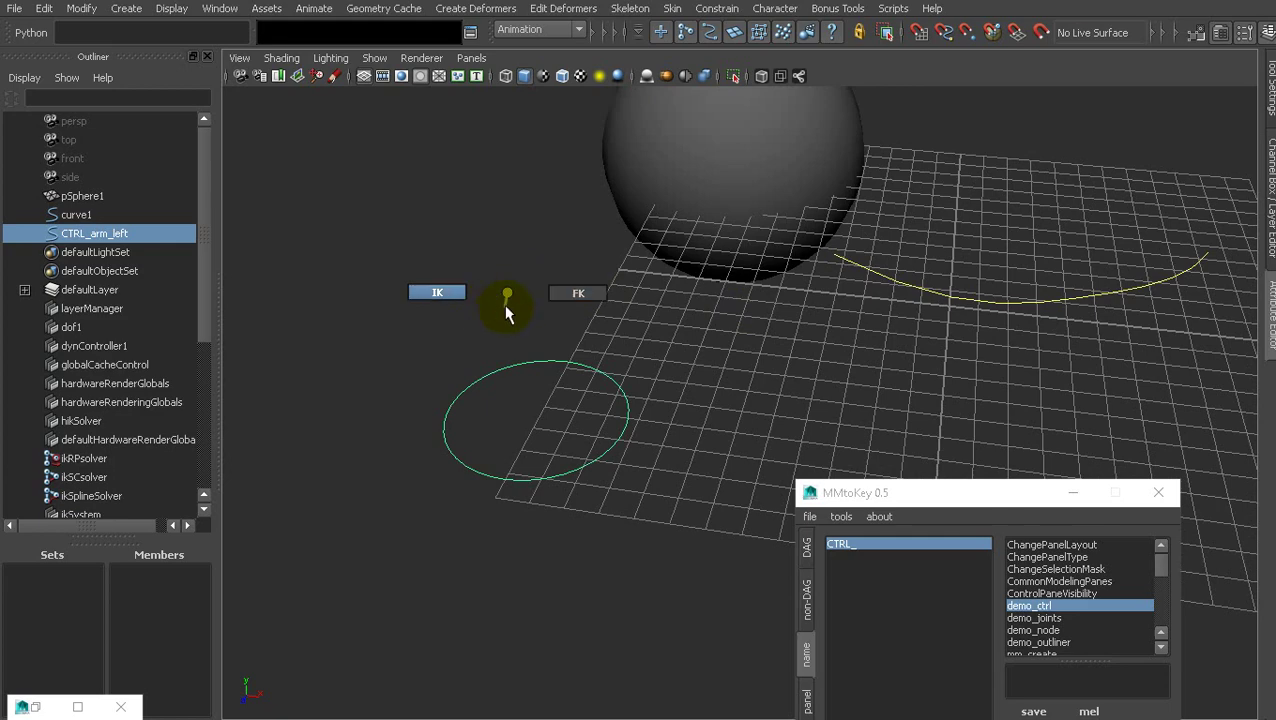
# Select curve1 and bring up its curve-editing marking menu for comparison.
pyautogui.click(906, 265)
pyautogui.keyDown('alt'); pyautogui.moveTo(883, 342); pyautogui.dragTo(1006, 190); pyautogui.keyUp('alt')
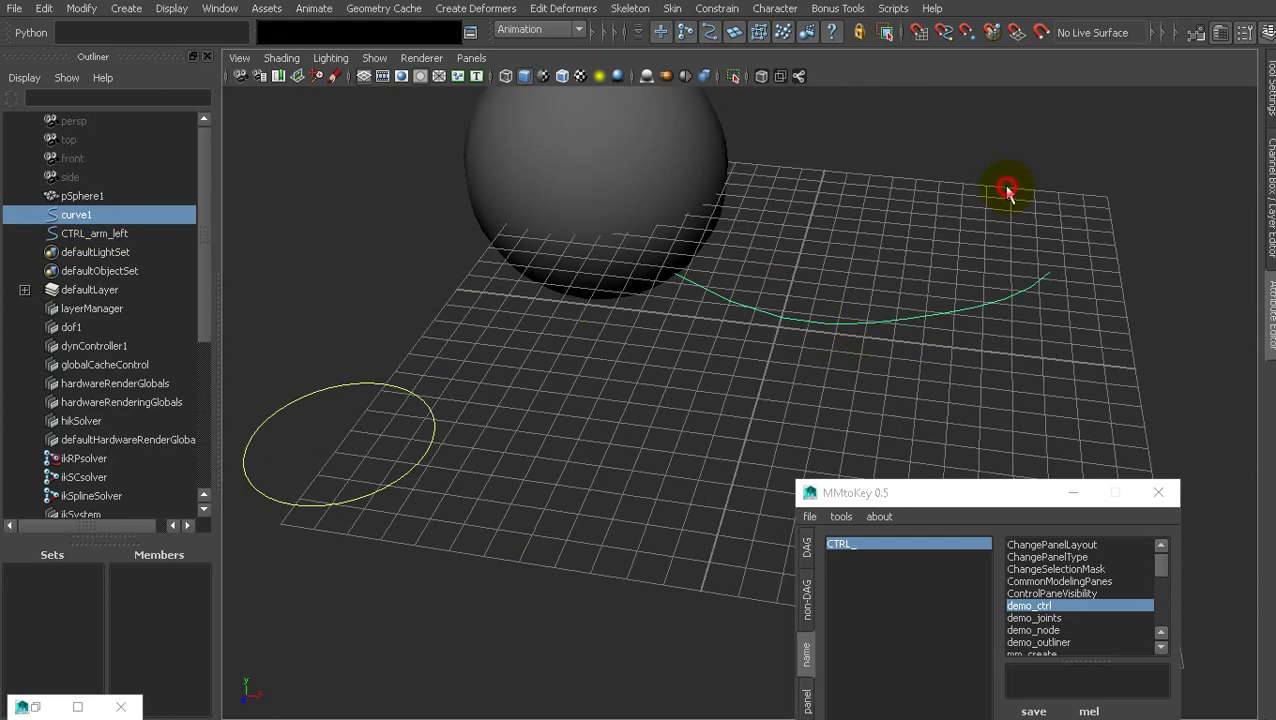
pyautogui.press('q')
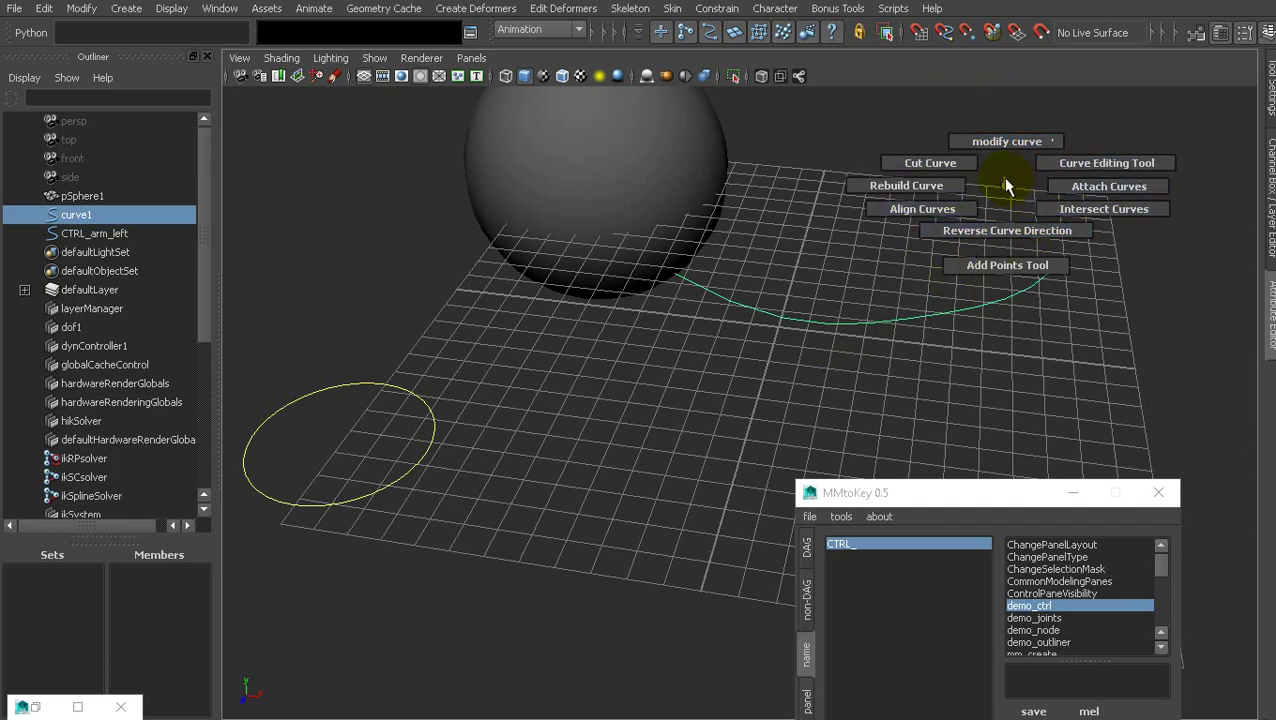
pyautogui.keyDown('alt'); pyautogui.moveTo(568, 390); pyautogui.dragTo(669, 361, button='middle'); pyautogui.keyUp('alt')
# Show the docked Node Editor beside the viewport, and move the MMtoKey window off it.
pyautogui.moveTo(971, 498); pyautogui.dragTo(1039, 224)
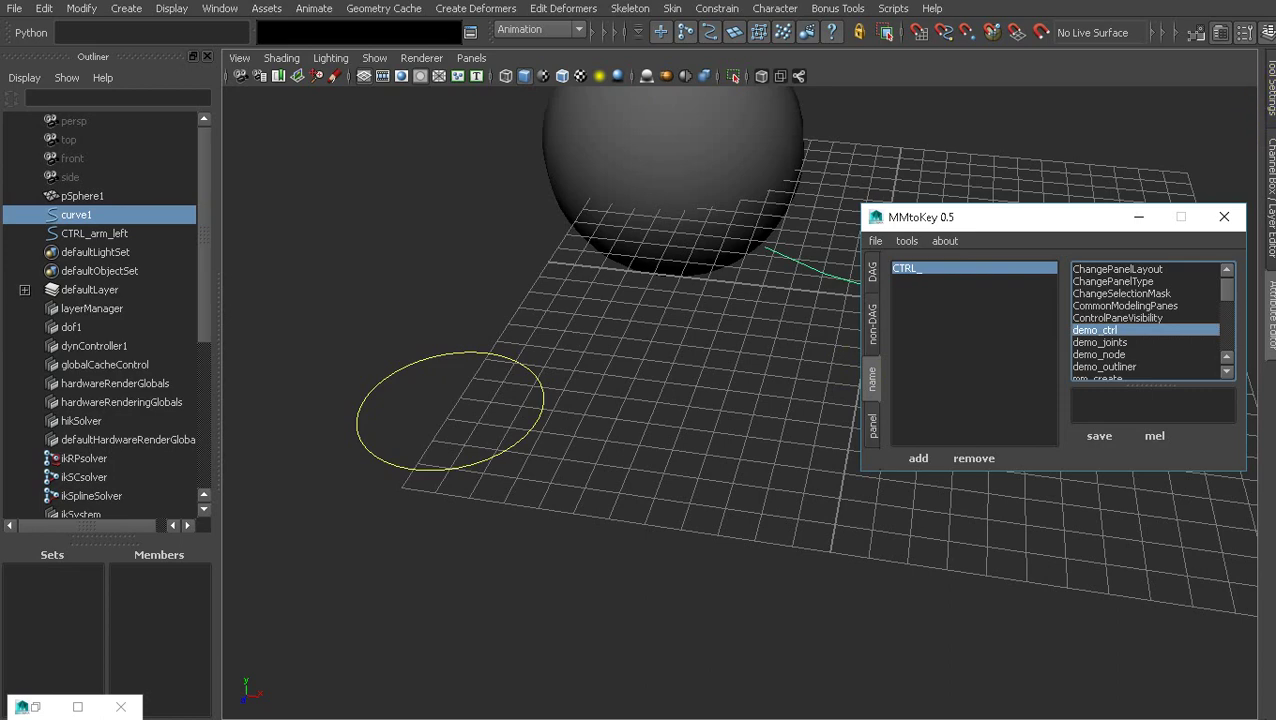
pyautogui.hotkey('ctrl', 'a')
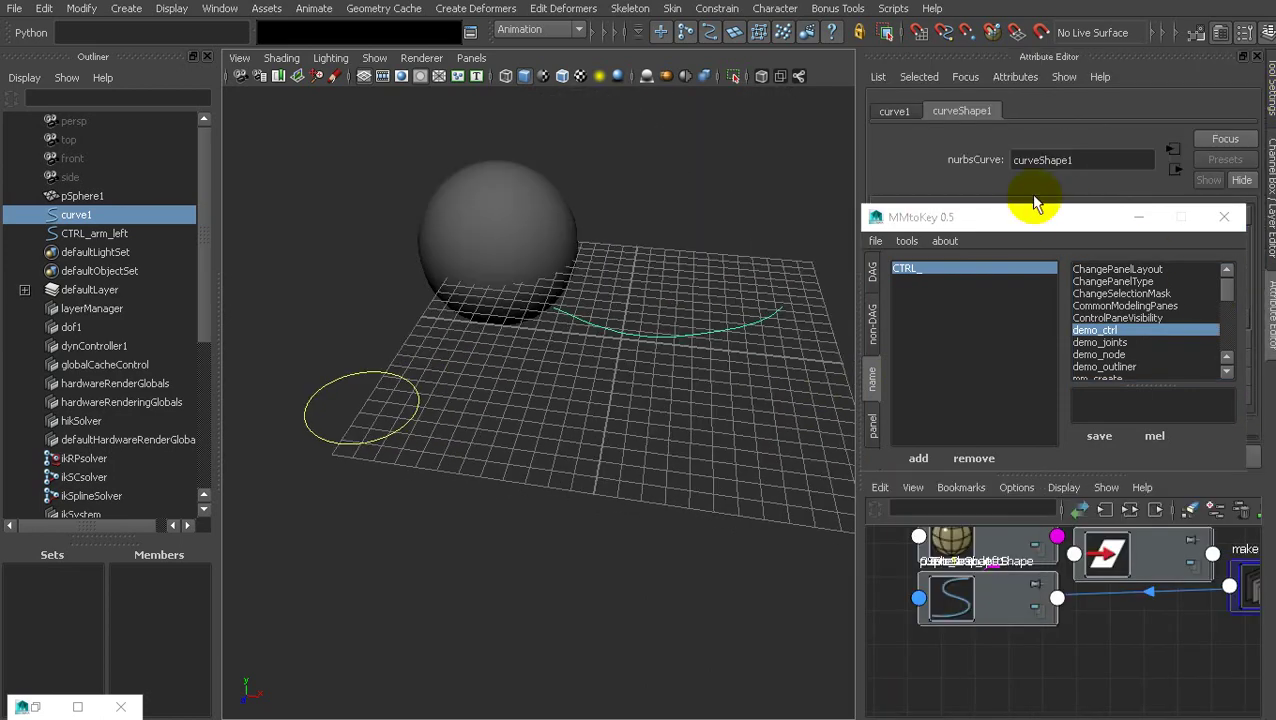
pyautogui.moveTo(1024, 228); pyautogui.dragTo(472, 106)
pyautogui.hotkey('ctrl', 'a')
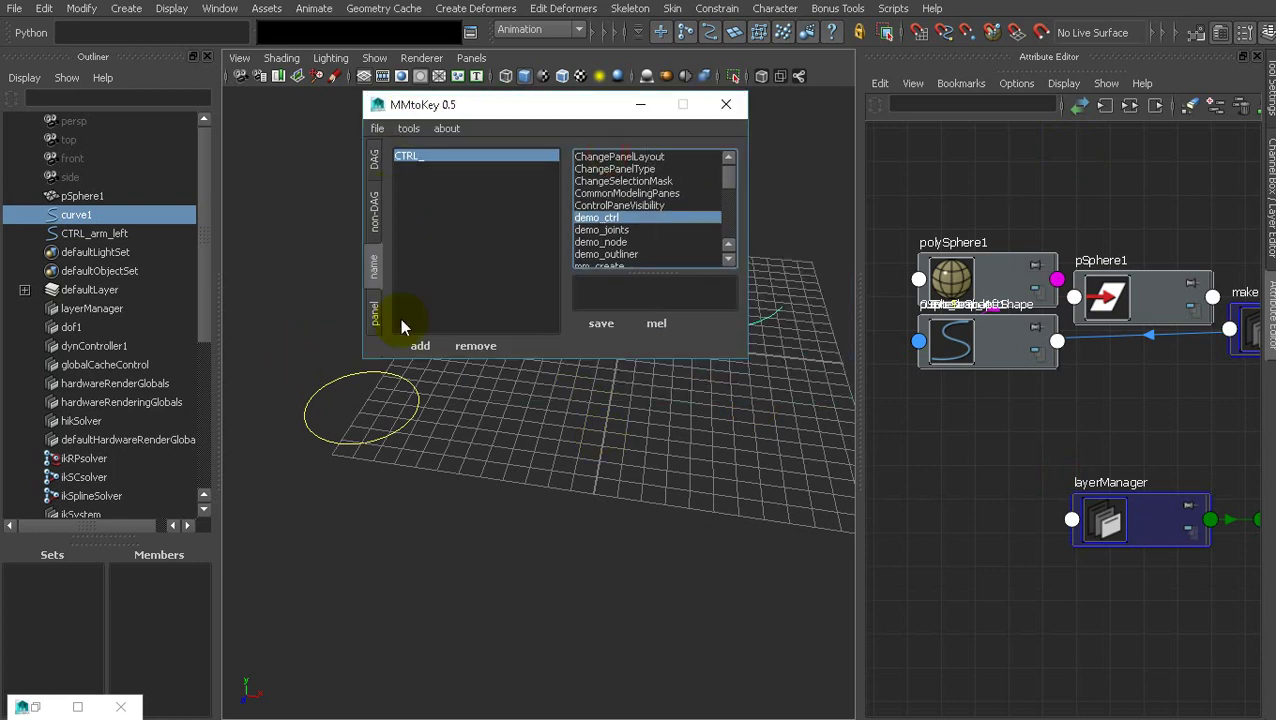
# Show MMtoKey's panel entries, then open the Script Editor and check its Echo All Commands setting.
pyautogui.click(379, 305)
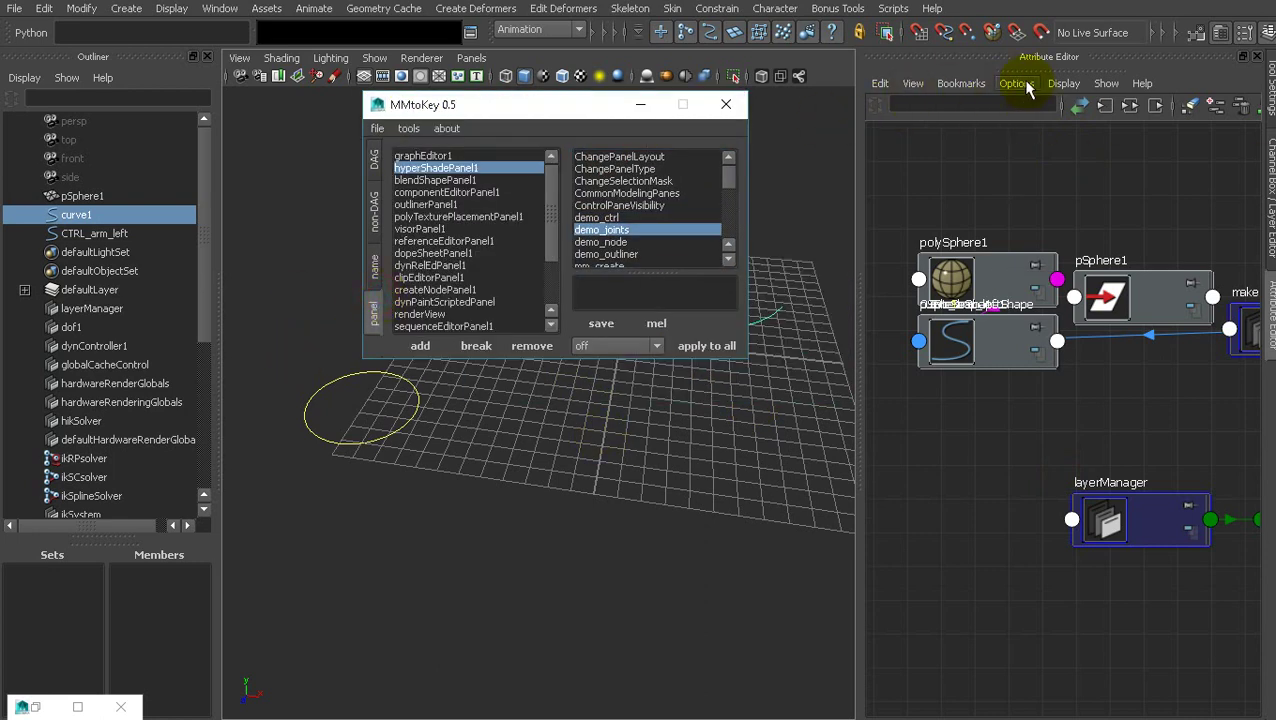
pyautogui.click(470, 34)
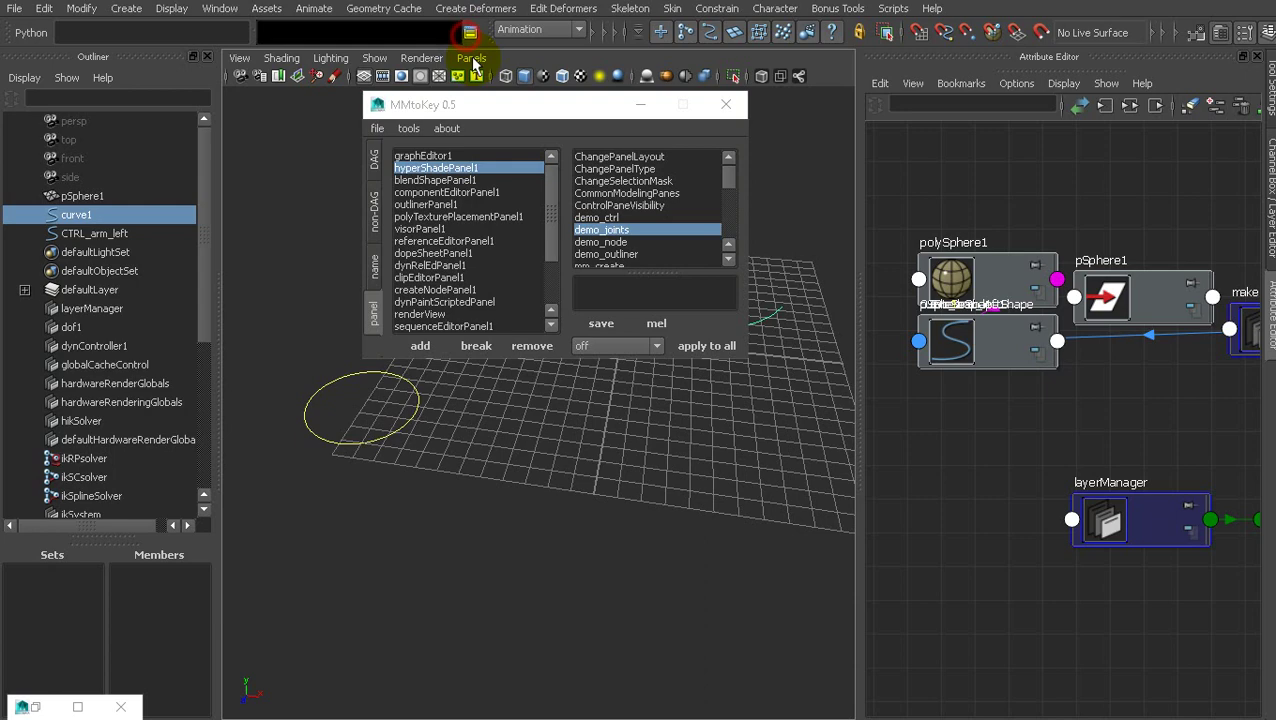
pyautogui.moveTo(450, 414); pyautogui.dragTo(298, 219)
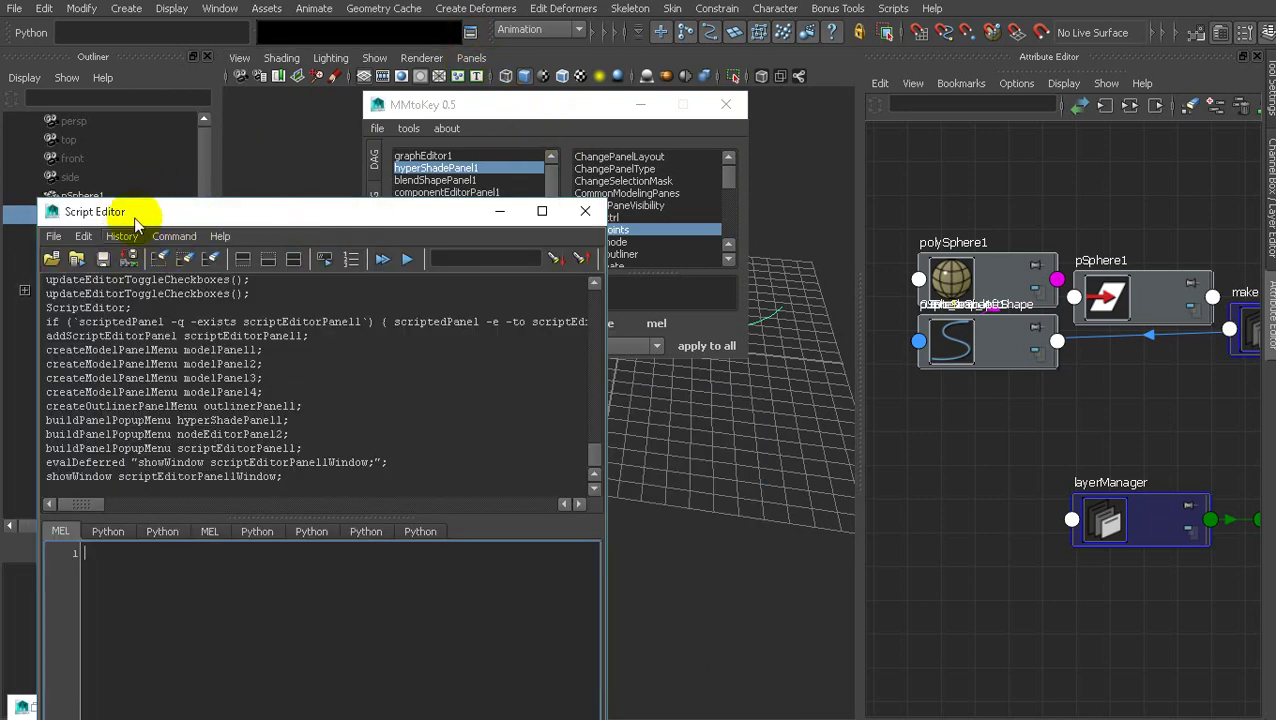
pyautogui.click(183, 237)
pyautogui.moveTo(121, 236)
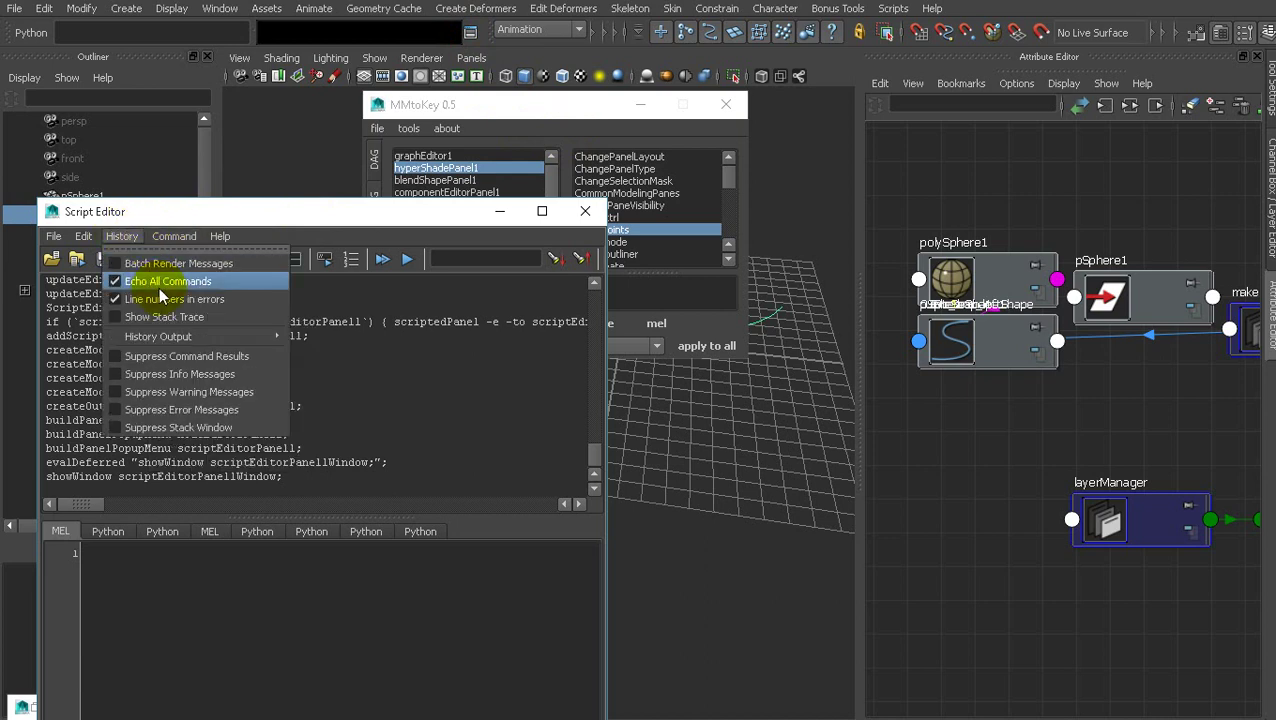
# Echo the Node Editor's options command in the Script Editor, and select nodeEditorPanel2 in the history for copying.
pyautogui.click(966, 87)
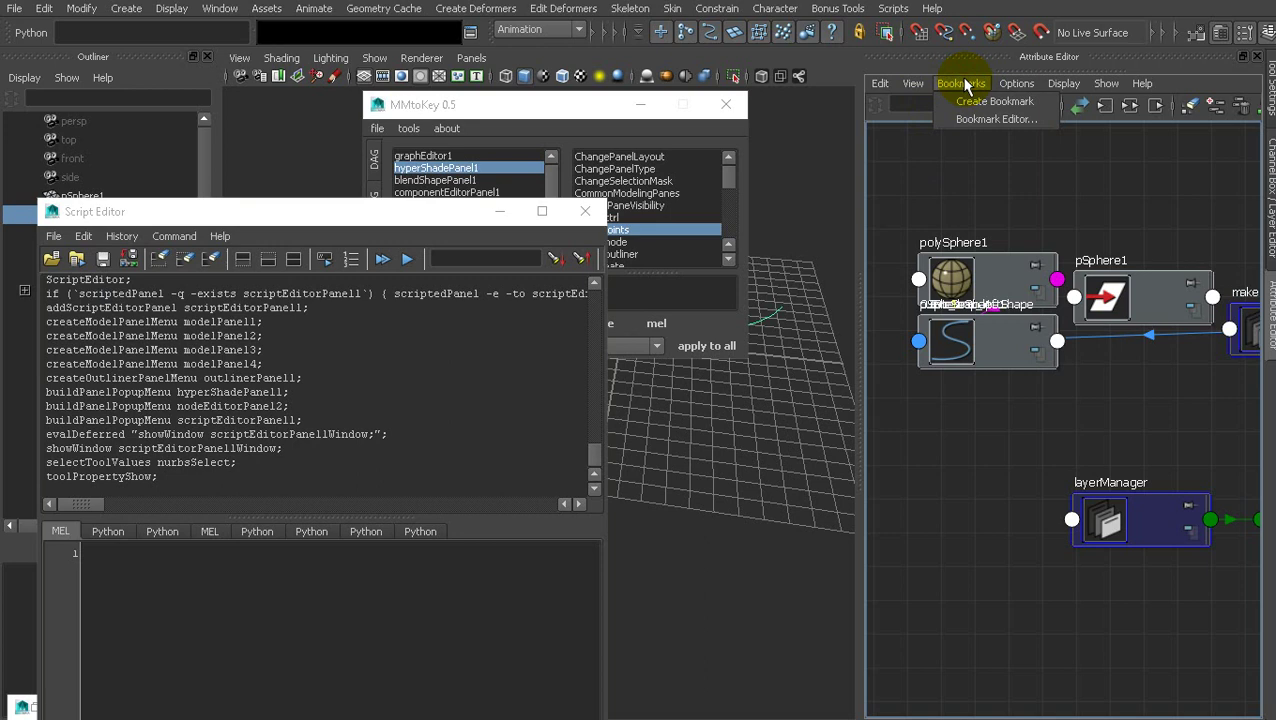
pyautogui.moveTo(1012, 90)
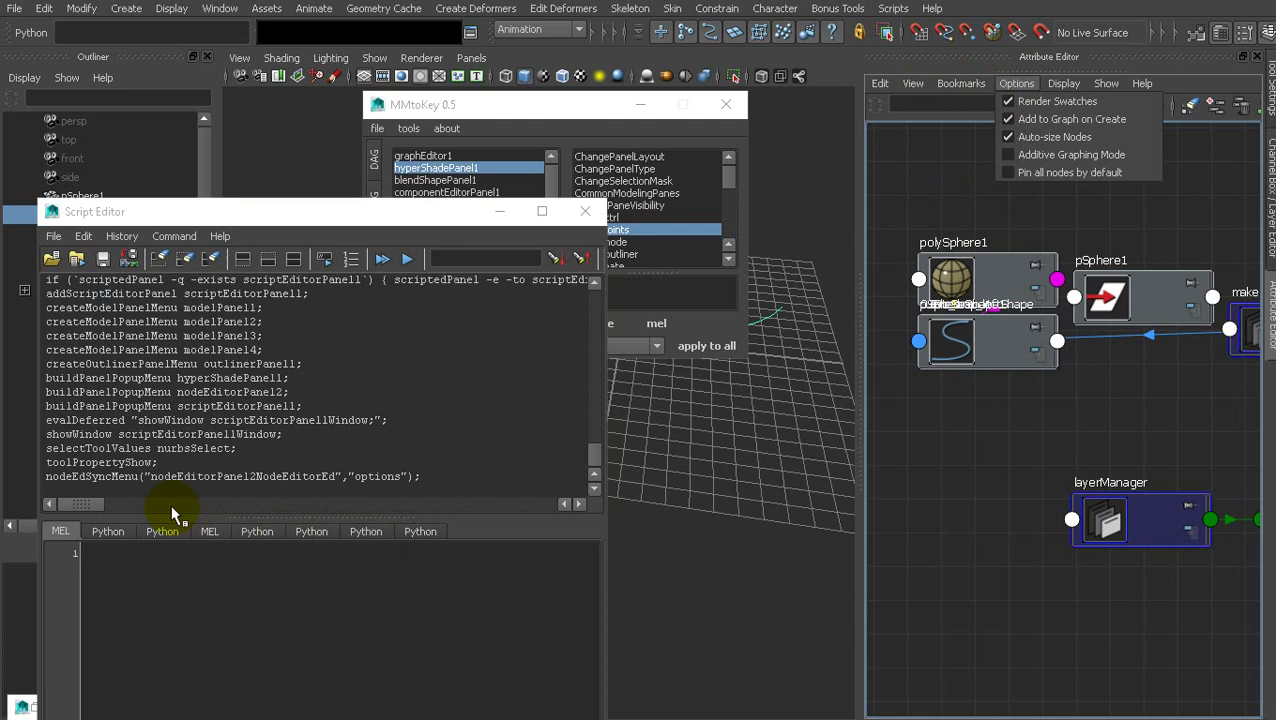
pyautogui.click(150, 477)
pyautogui.moveTo(215, 470); pyautogui.dragTo(253, 472)
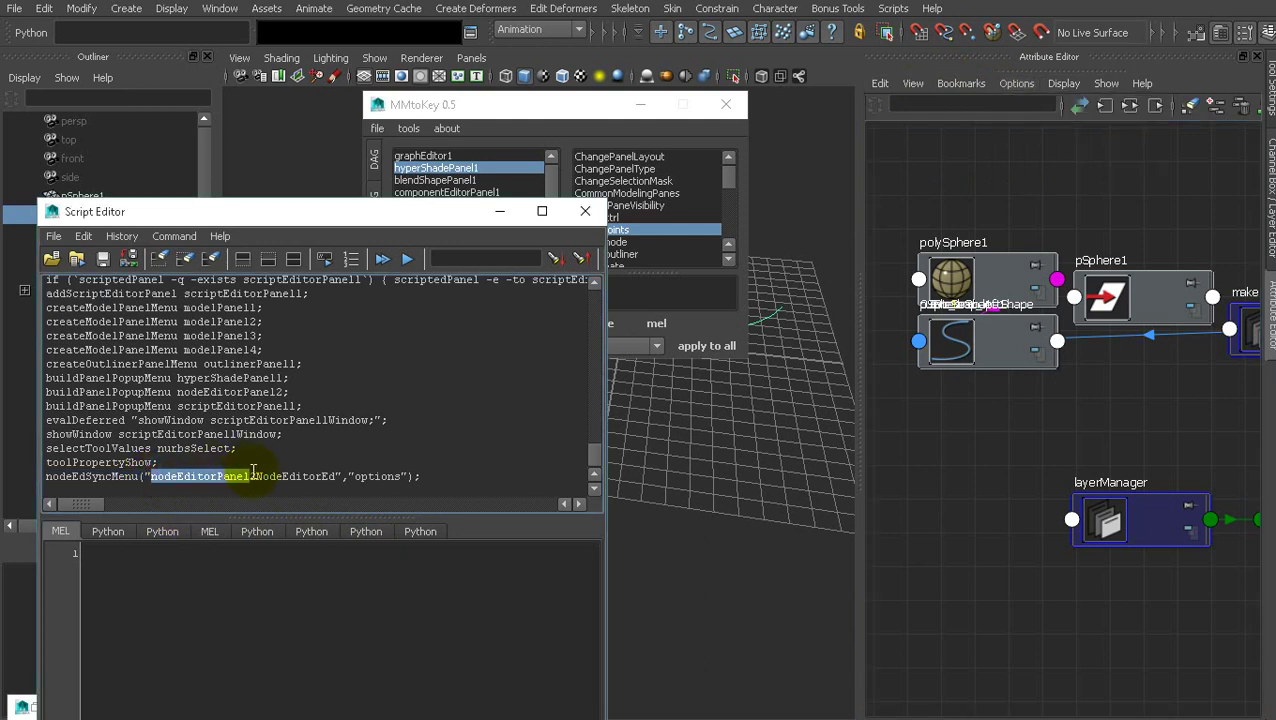
# Add nodeEditorPanel2 to MMtoKey's panel entries and set its option to name.
pyautogui.click(512, 107)
pyautogui.click(405, 350)
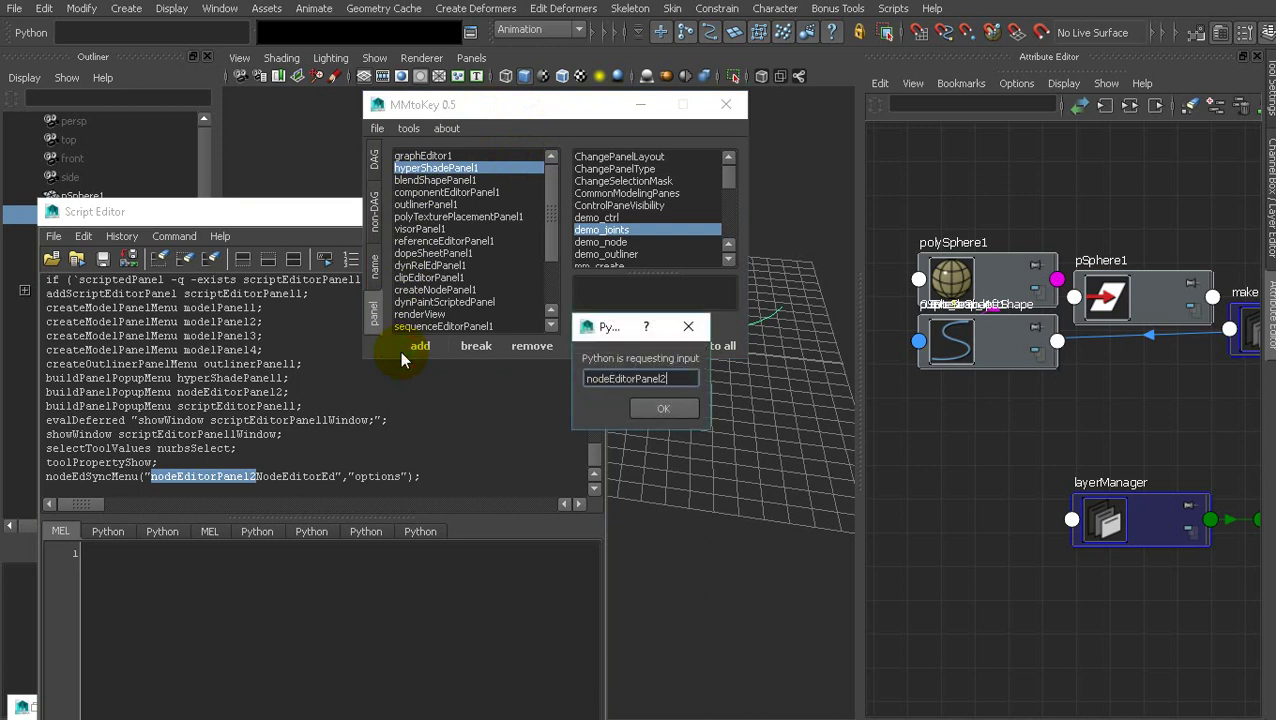
pyautogui.click(648, 405)
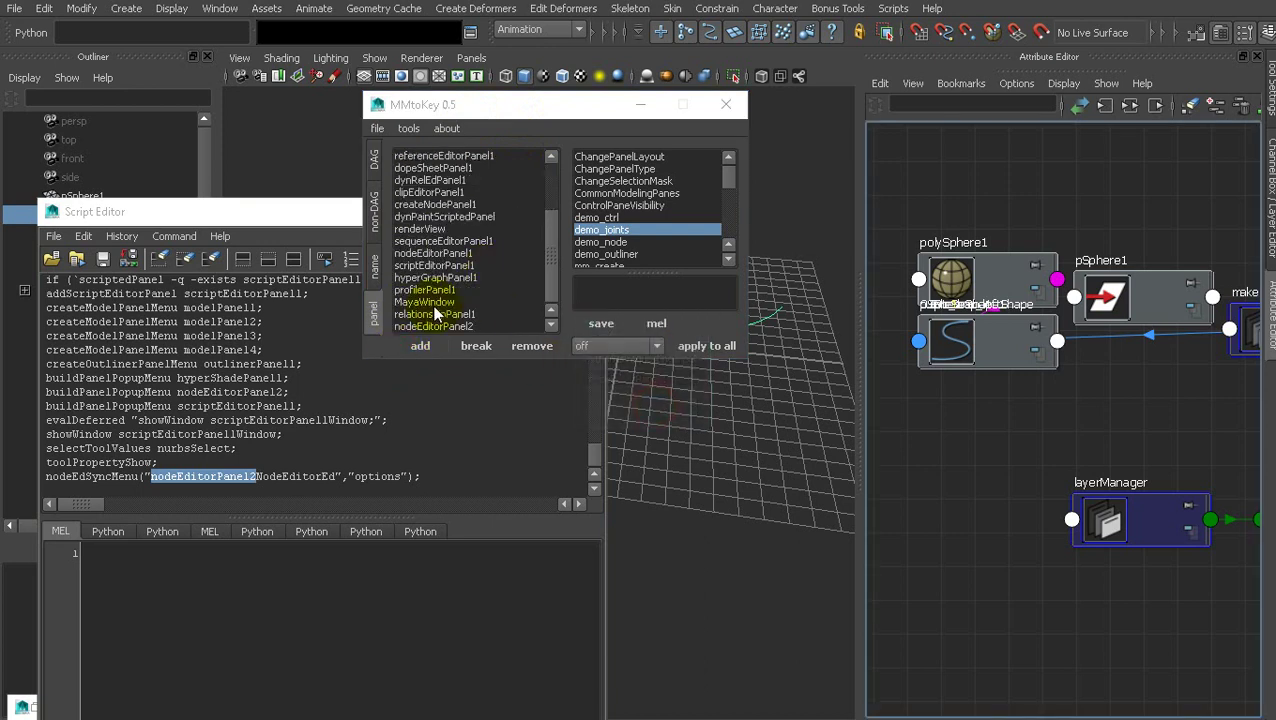
pyautogui.click(440, 326)
pyautogui.click(621, 347)
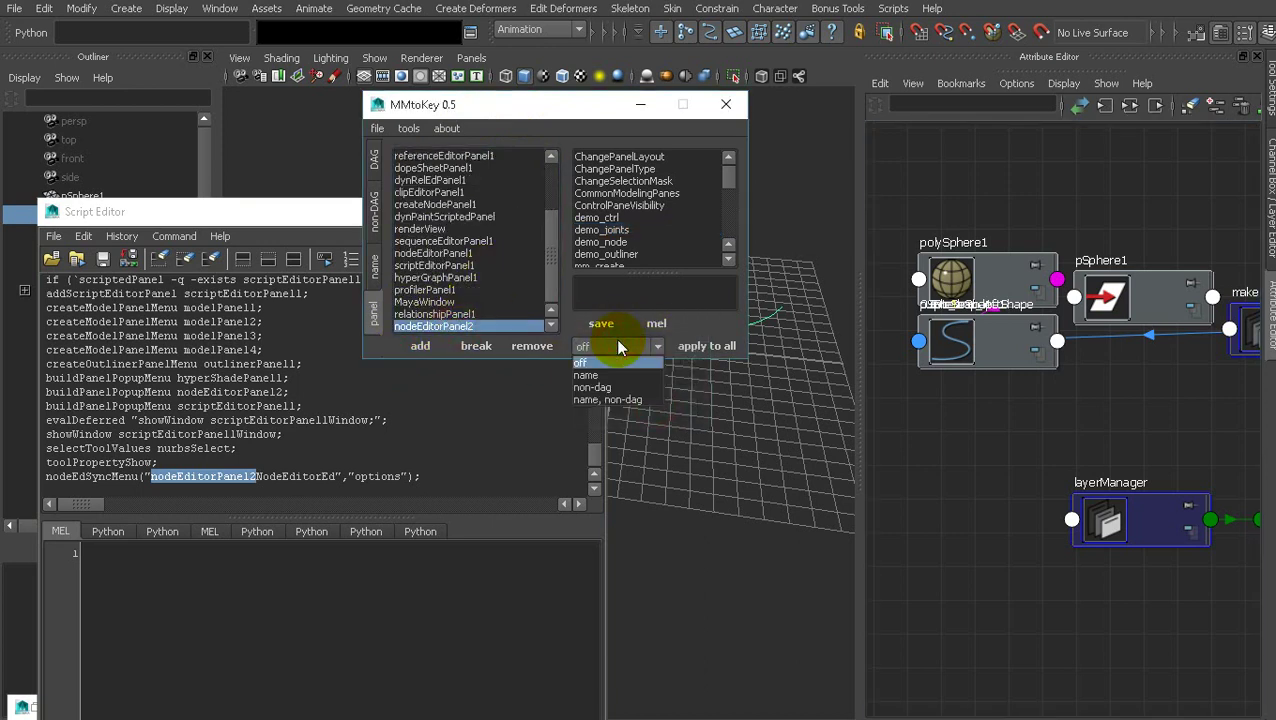
pyautogui.click(602, 376)
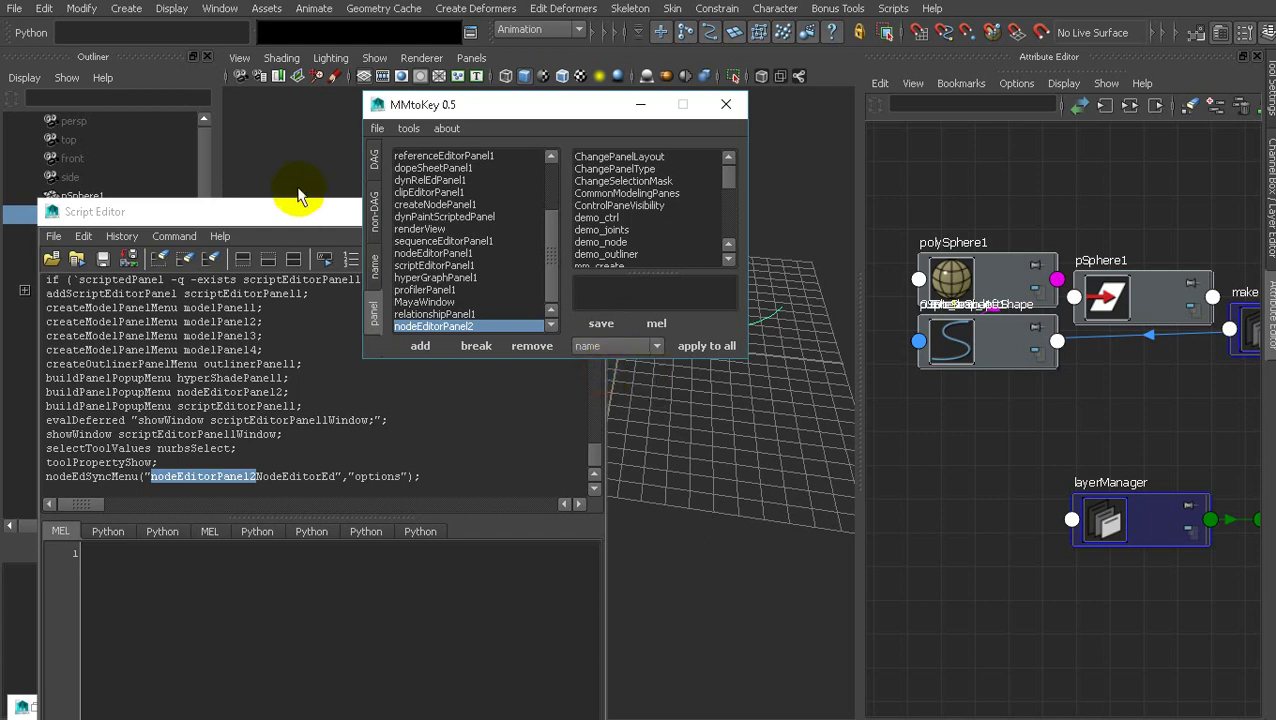
# Move both tool windows aside, select the CTRL_arm_left circle, and test the marking menu over the Node Editor.
pyautogui.moveTo(305, 214); pyautogui.dragTo(355, 626)
pyautogui.moveTo(538, 112); pyautogui.dragTo(616, 105)
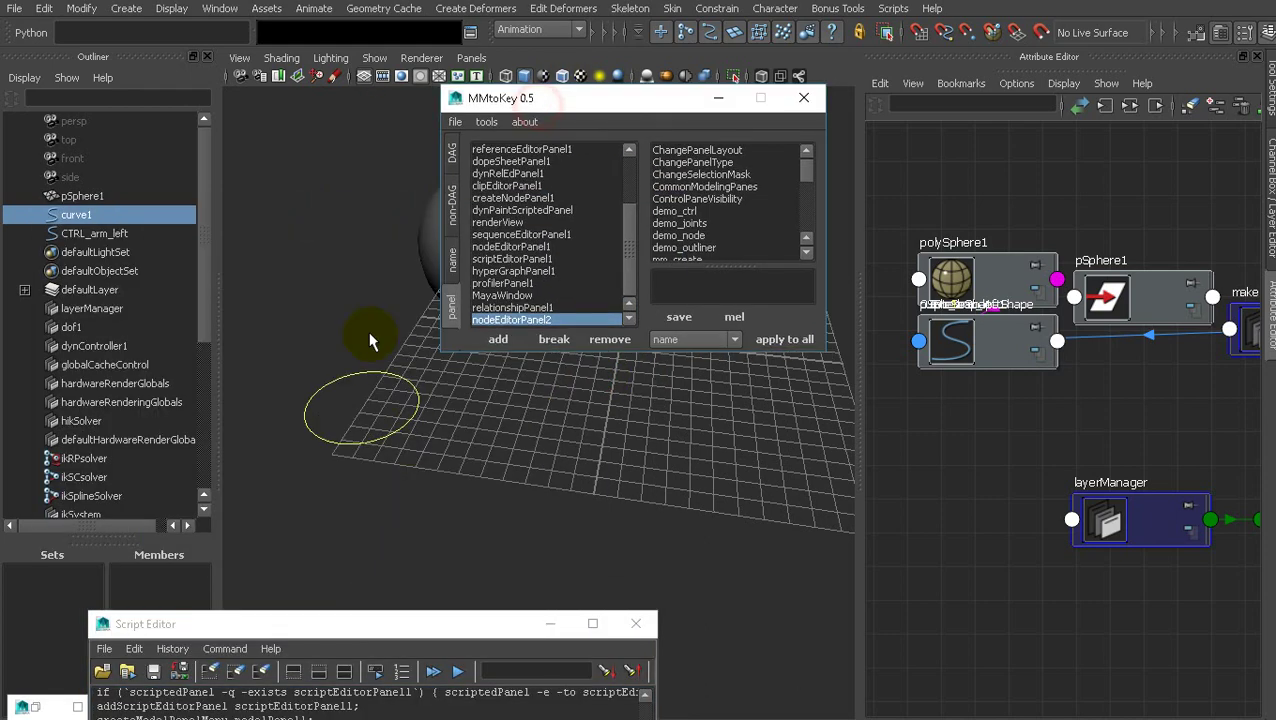
pyautogui.click(370, 370)
pyautogui.keyDown('alt'); pyautogui.moveTo(590, 432); pyautogui.dragTo(993, 482); pyautogui.keyUp('alt')
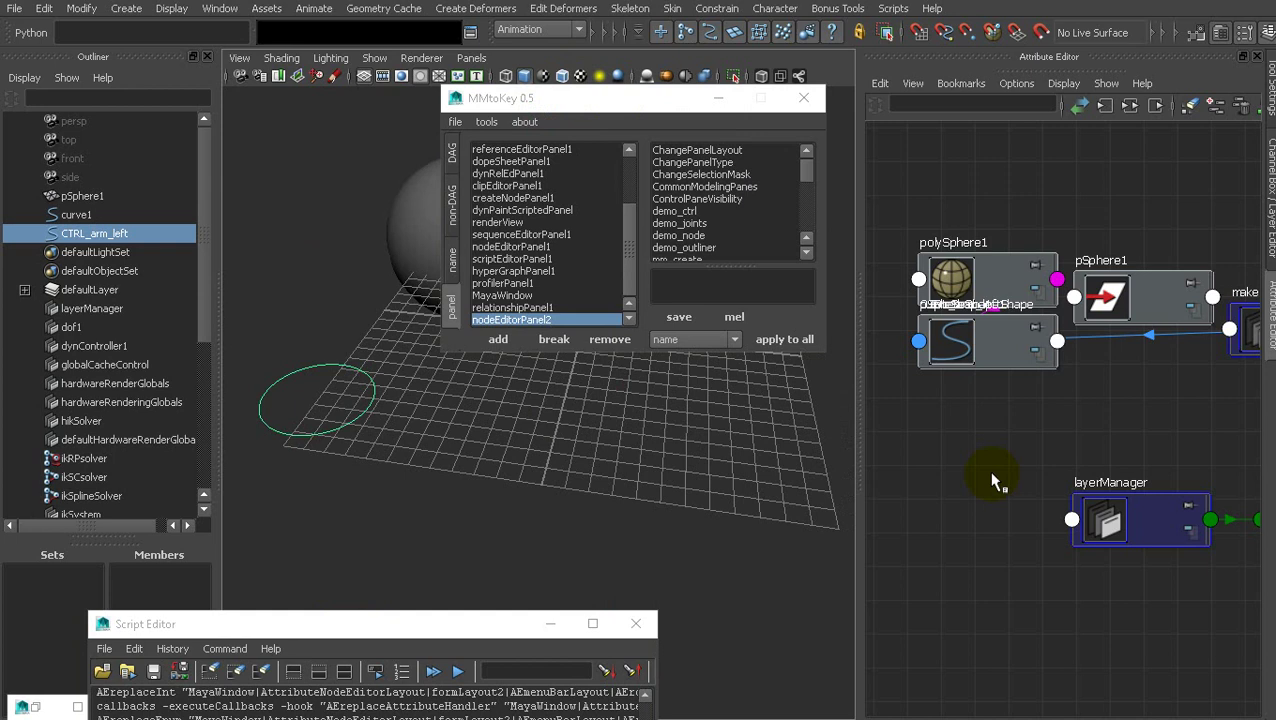
pyautogui.moveTo(1012, 437); pyautogui.dragTo(1043, 392)
# Set the nodeEditorPanel2 option to off, then reselect the CTRL_arm_left circle and test over the Node Editor again.
pyautogui.click(700, 339)
pyautogui.click(680, 352)
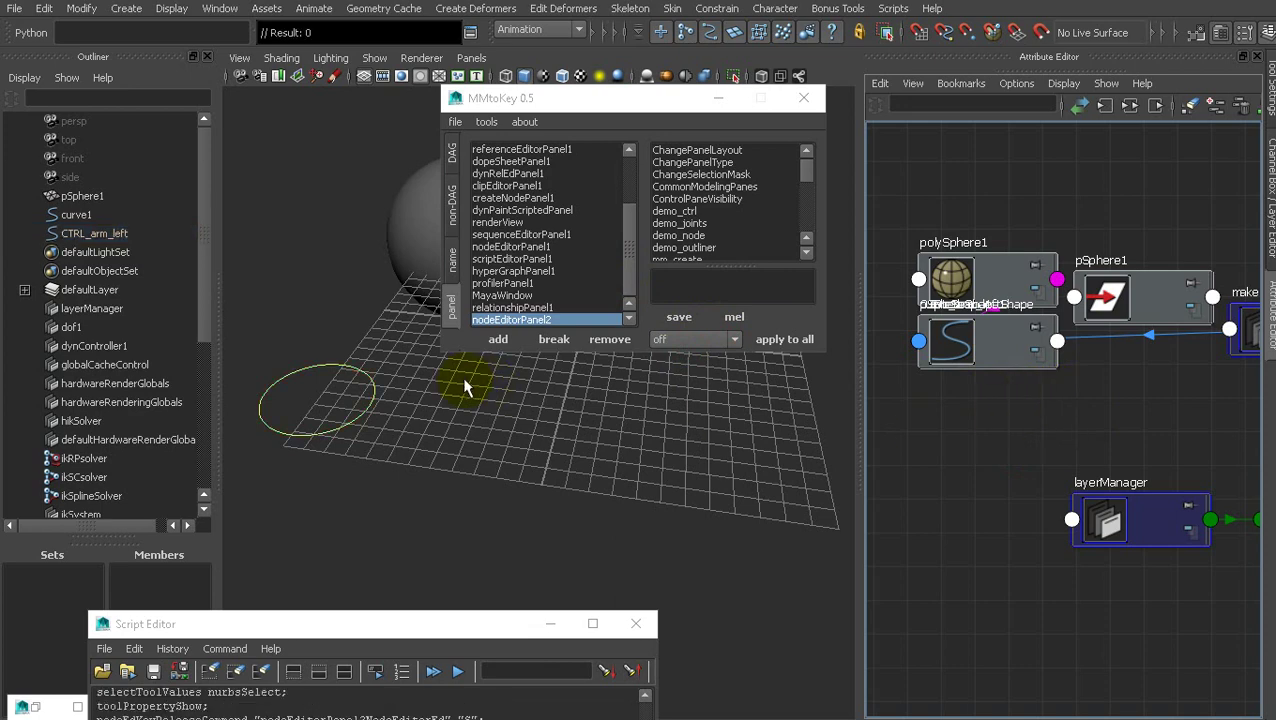
pyautogui.click(372, 370)
pyautogui.click(1032, 445)
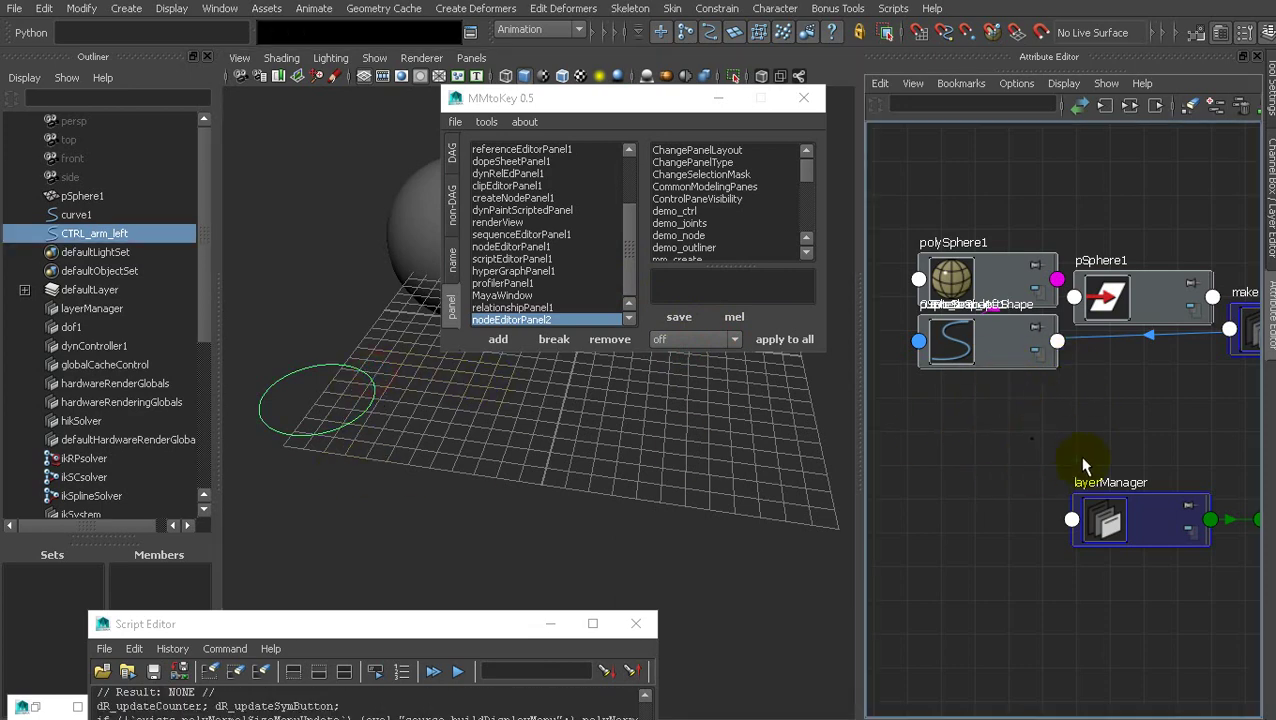
# Review the option choices for the nodeEditorPanel2 entry without changing them, and clear the selection in the viewport.
pyautogui.keyDown('alt'); pyautogui.moveTo(451, 390); pyautogui.dragTo(463, 441, button='middle'); pyautogui.keyUp('alt')
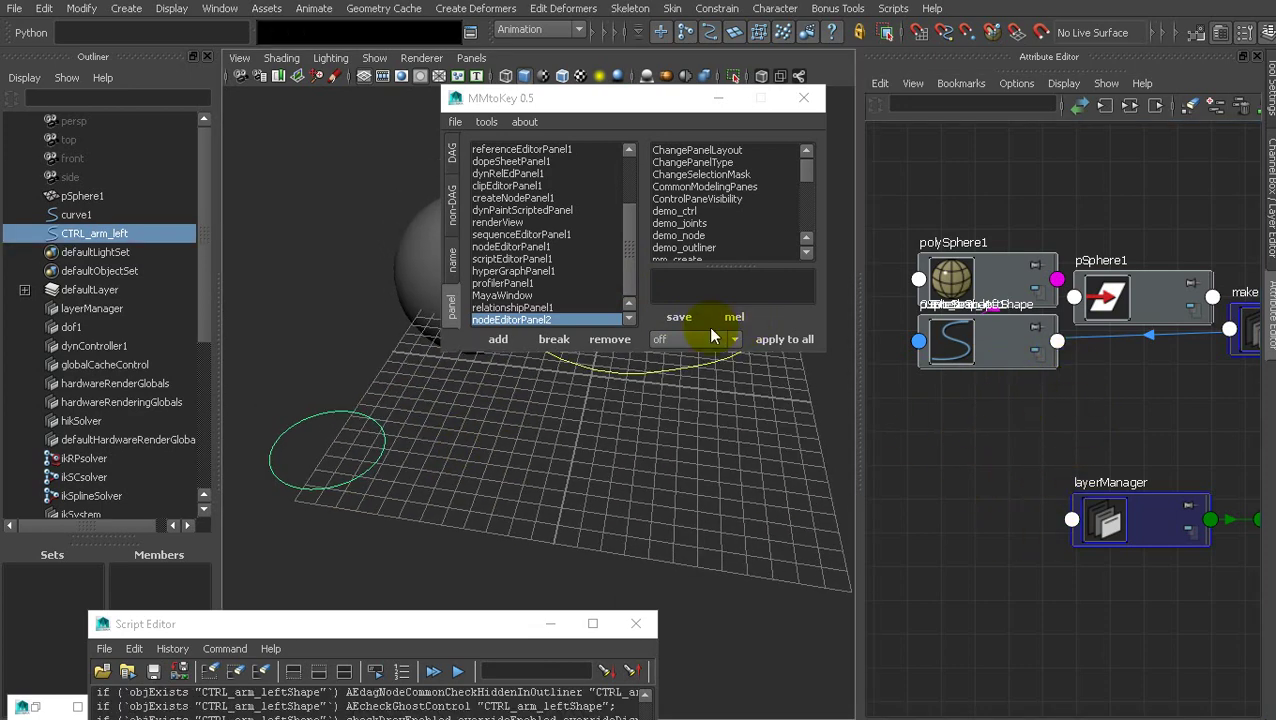
pyautogui.click(673, 340)
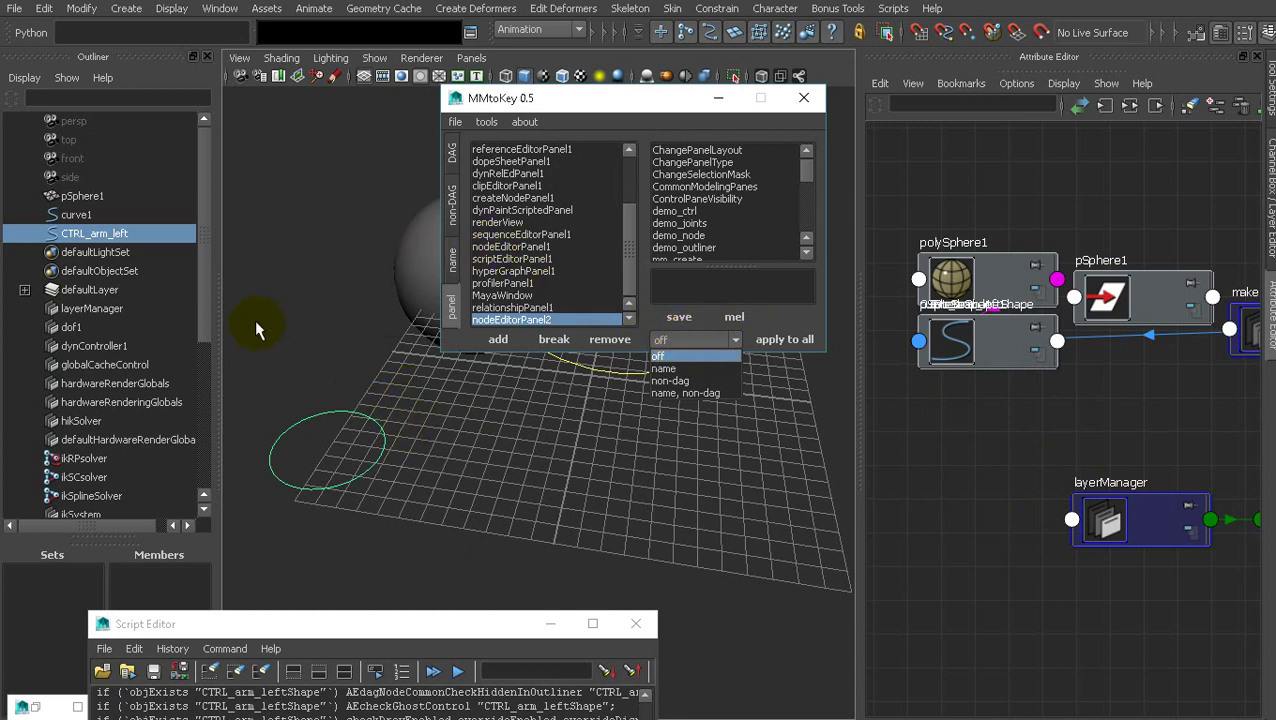
pyautogui.click(293, 353)
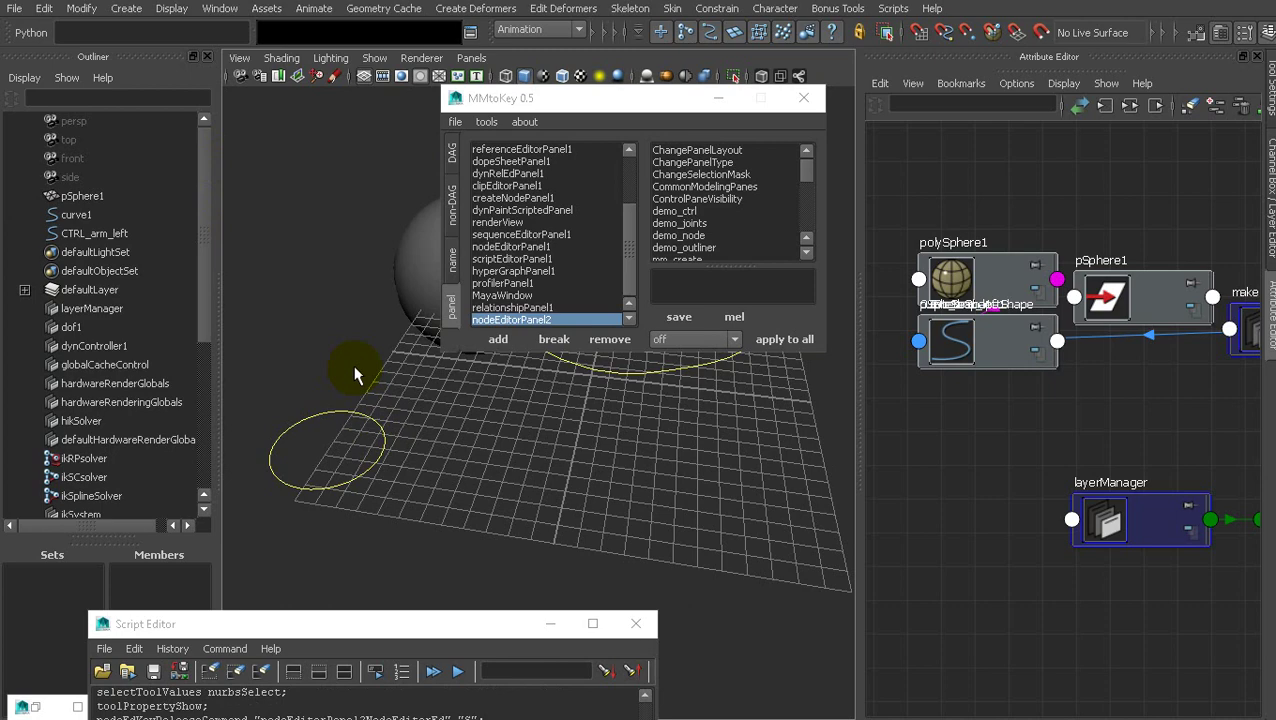
# Select ikSystem in the Outliner, add it to MMtoKey's non-DAG list, and select its new entry.
pyautogui.moveTo(205, 247); pyautogui.dragTo(205, 303)
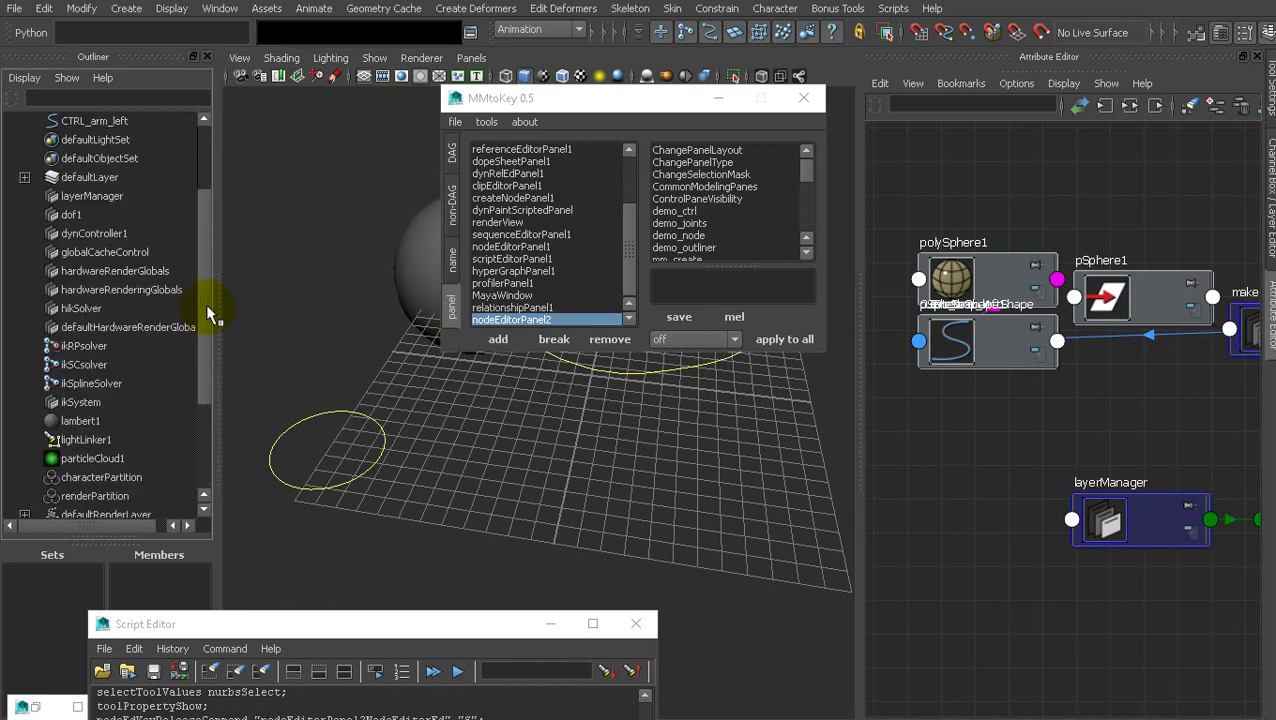
pyautogui.click(100, 383)
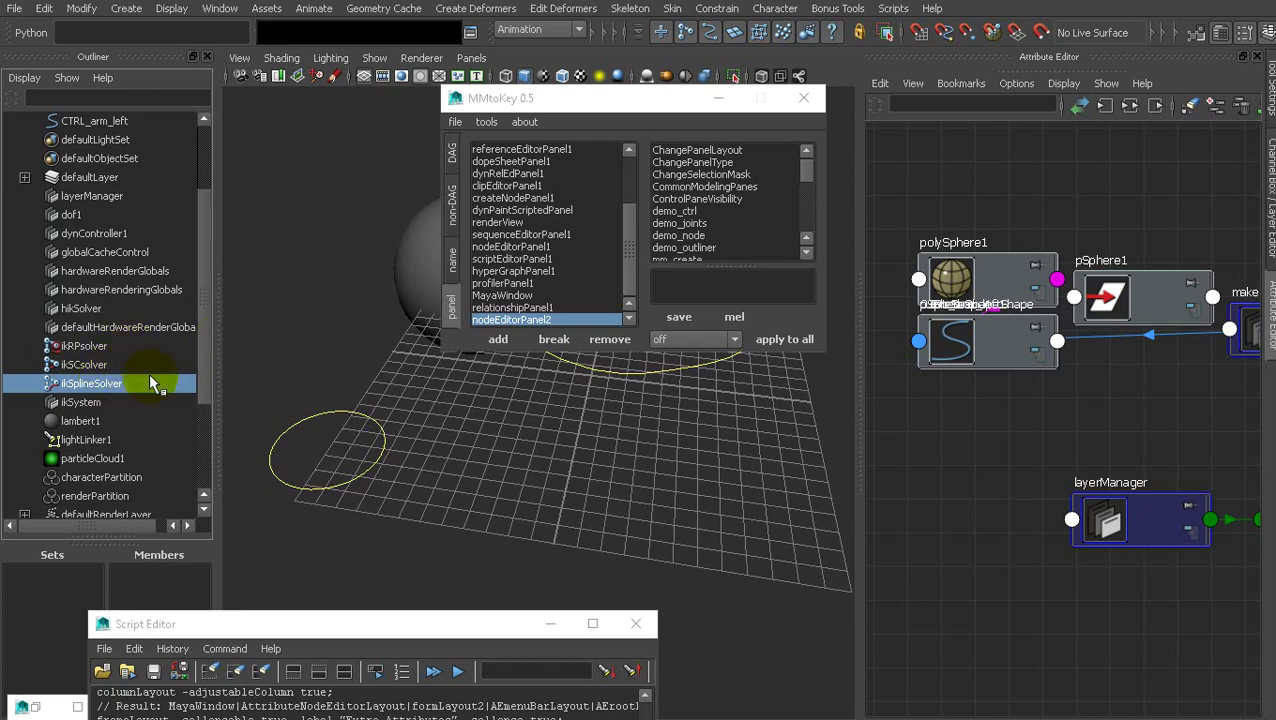
pyautogui.click(119, 401)
pyautogui.keyDown('alt'); pyautogui.moveTo(399, 427); pyautogui.dragTo(478, 440, button='middle'); pyautogui.keyUp('alt')
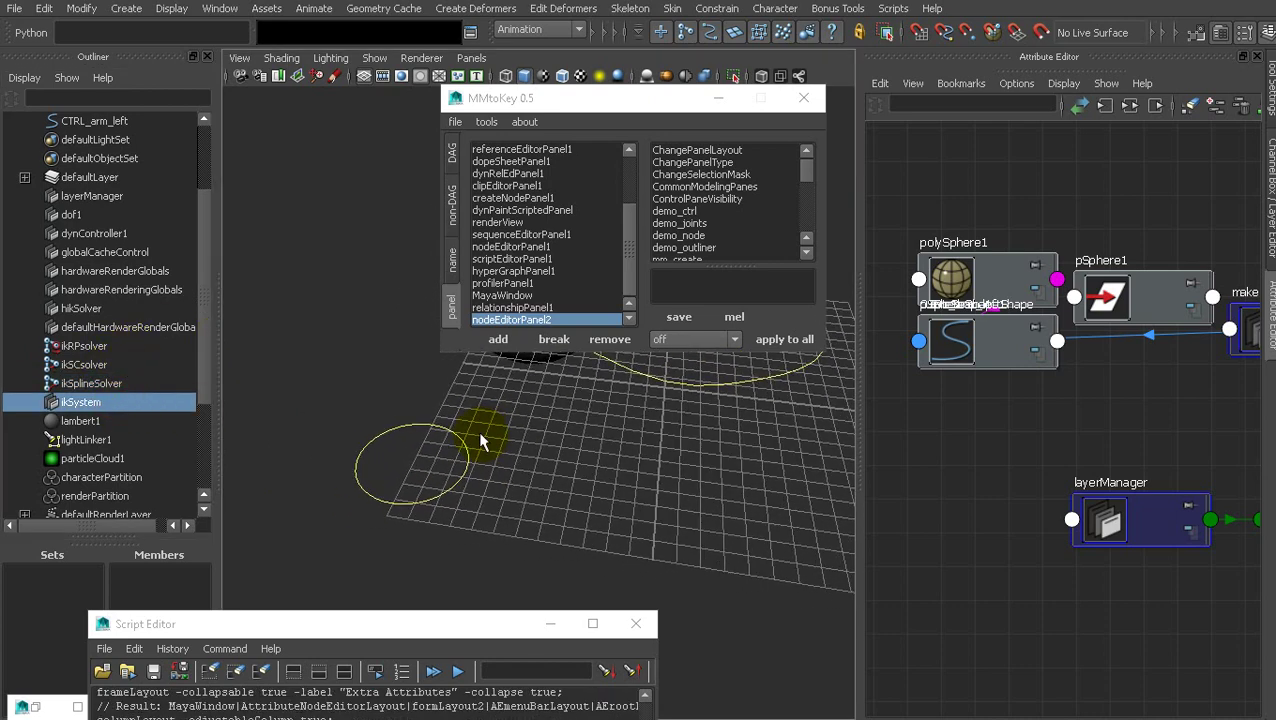
pyautogui.click(450, 203)
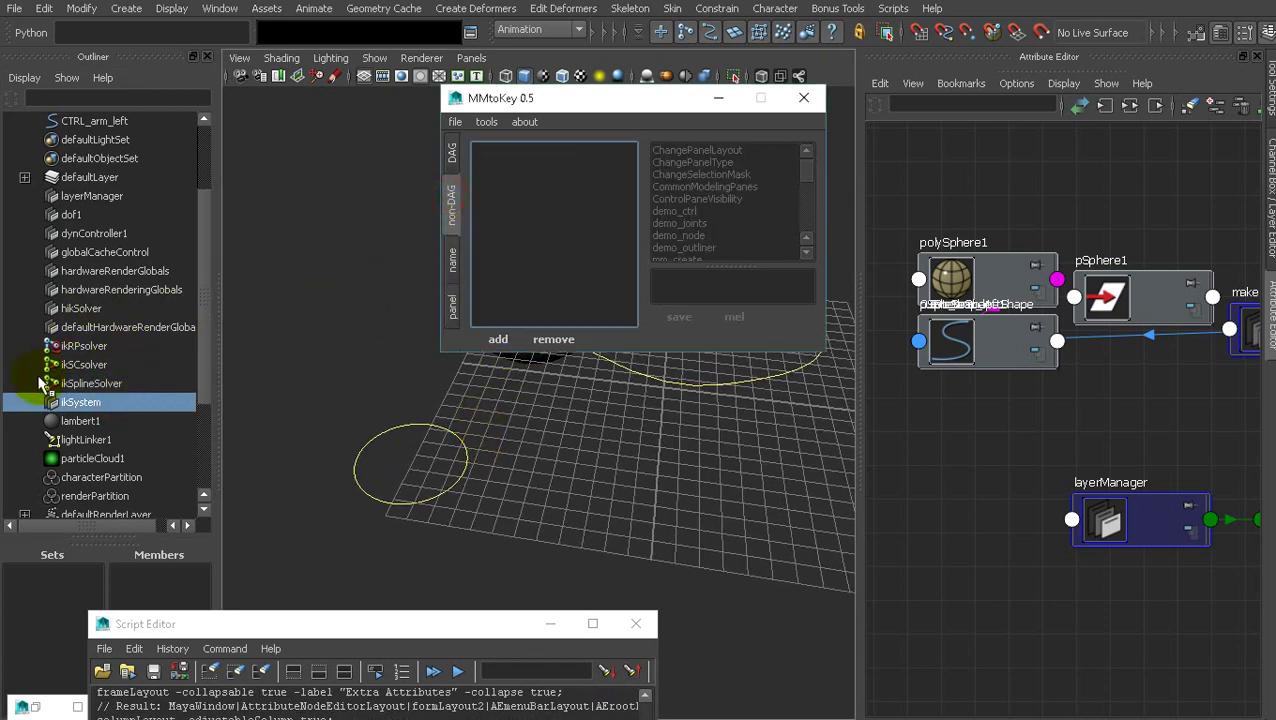
pyautogui.click(497, 339)
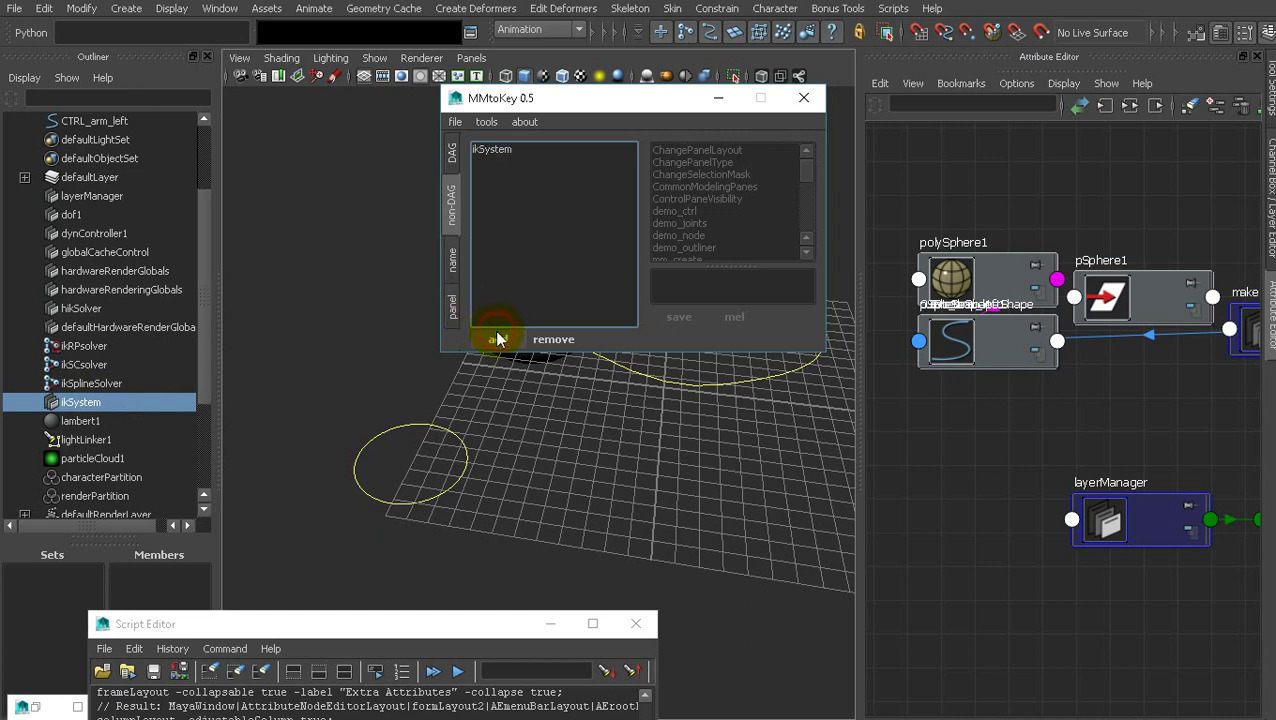
pyautogui.click(500, 150)
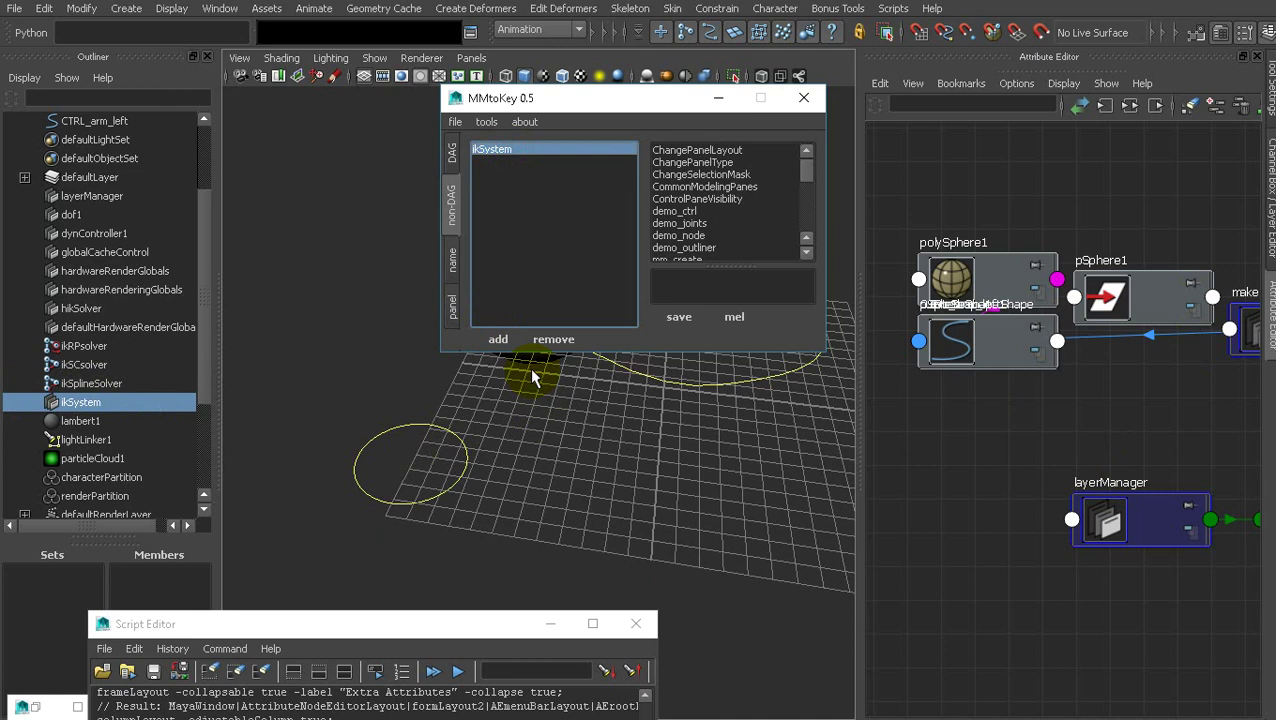
# Select the CTRL_arm_left circle for comparison, clear the selection, and reselect ikSystem in the Outliner.
pyautogui.click(490, 483)
pyautogui.moveTo(476, 464); pyautogui.dragTo(408, 530)
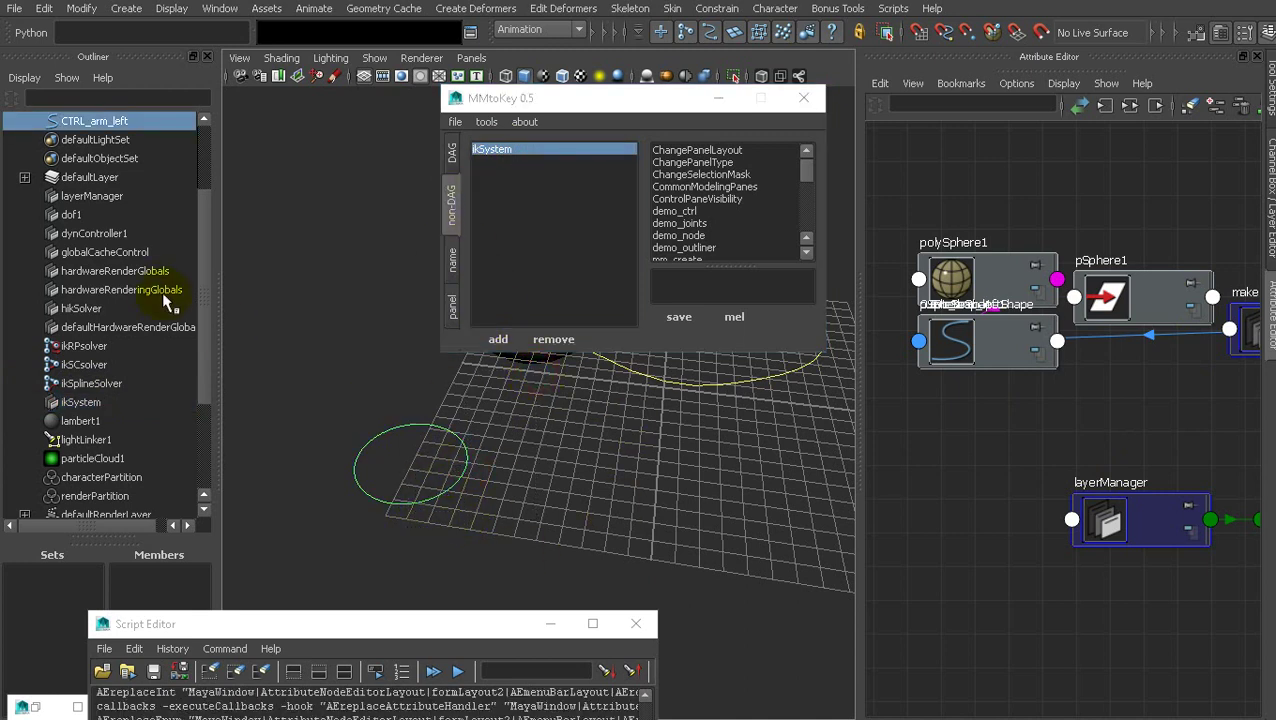
pyautogui.click(348, 306)
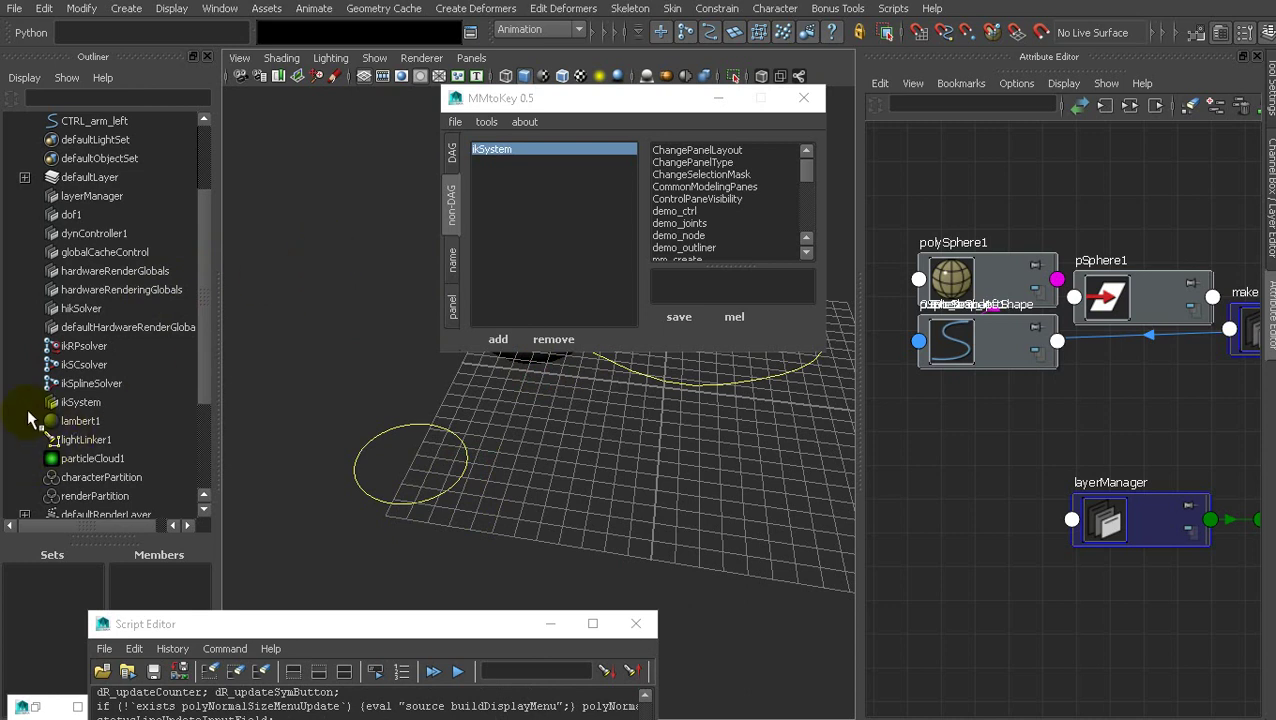
pyautogui.click(80, 402)
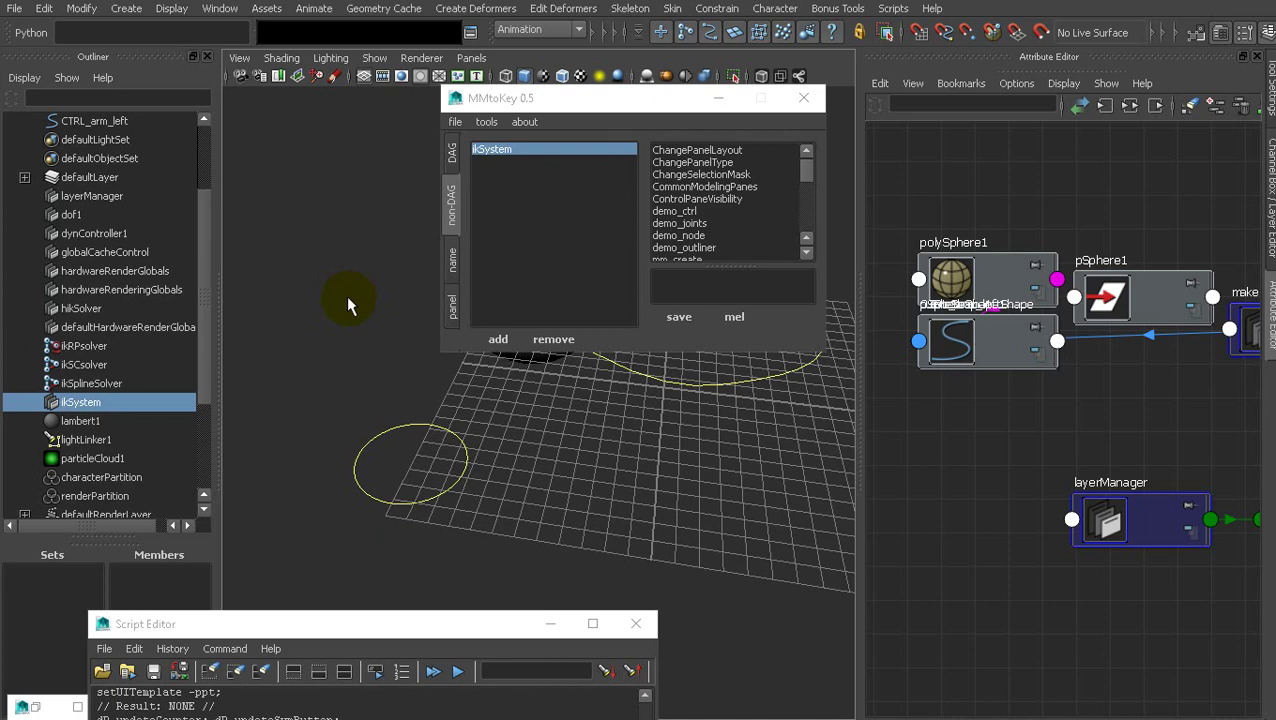
pyautogui.keyDown('alt'); pyautogui.moveTo(456, 455); pyautogui.dragTo(388, 421); pyautogui.keyUp('alt')
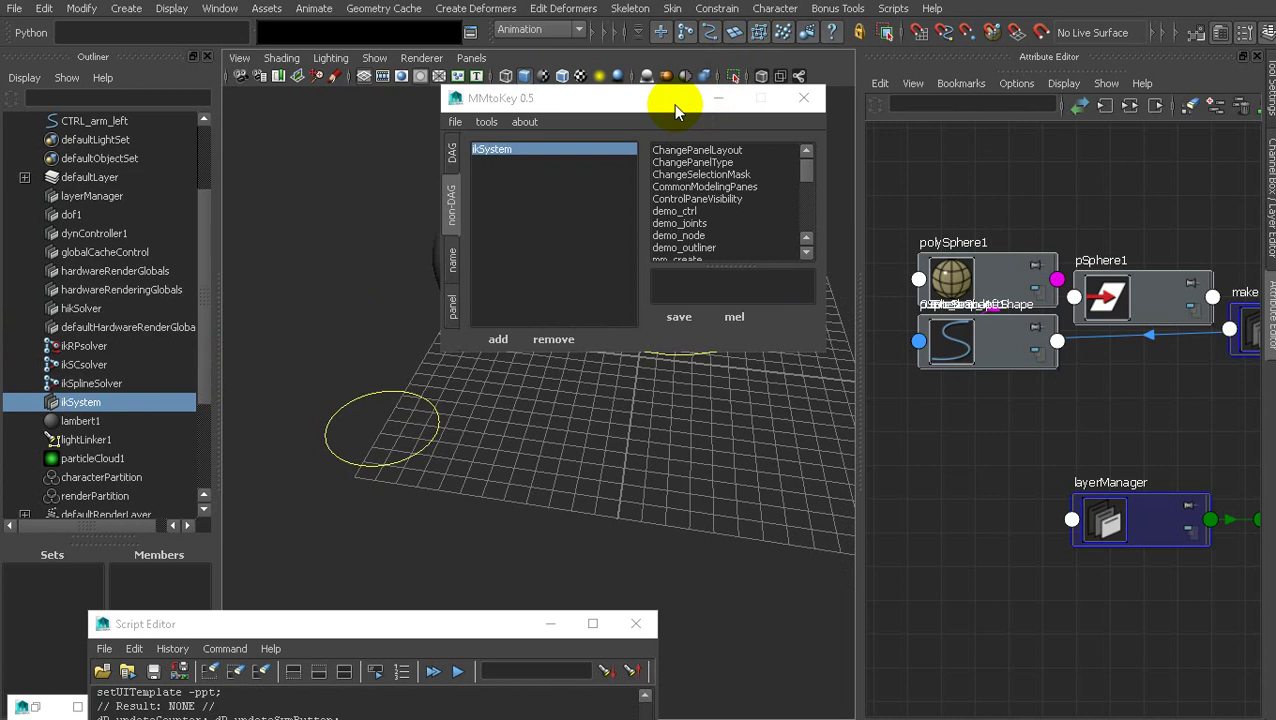
# Set the nodeEditorPanel2 entry's option to non-dag in MMtoKey's panel list.
pyautogui.moveTo(735, 102); pyautogui.dragTo(689, 88)
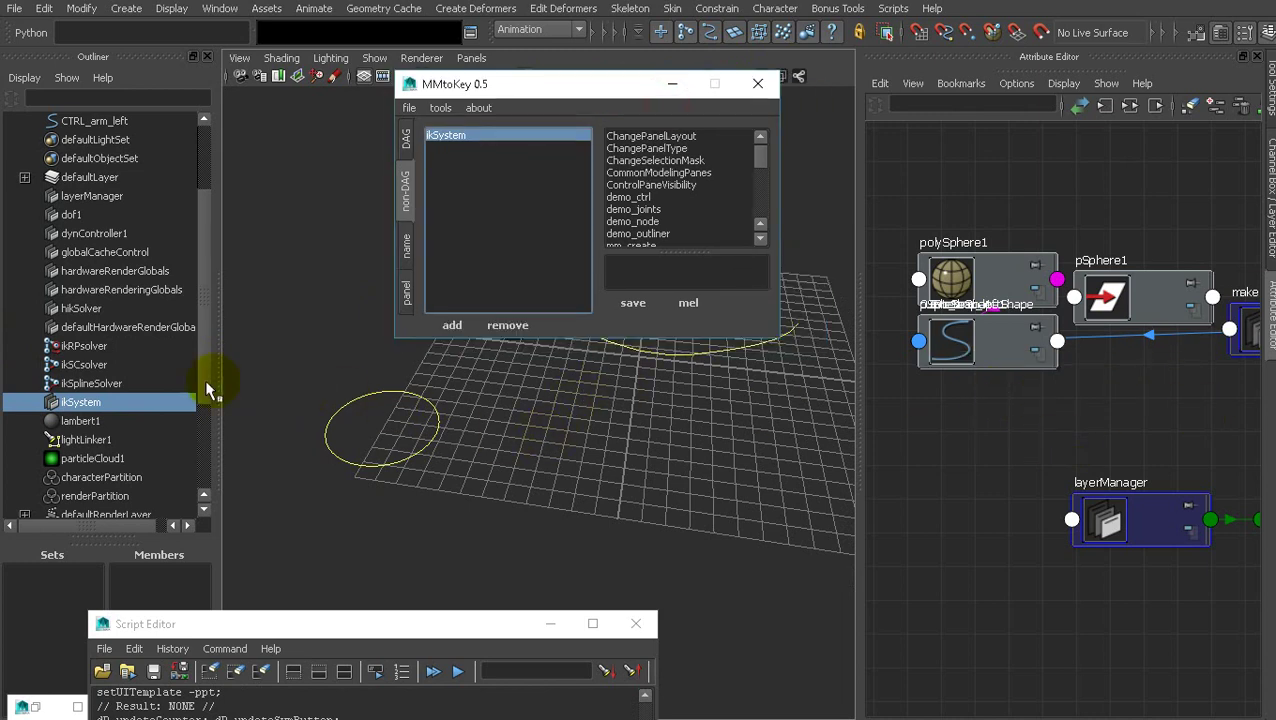
pyautogui.click(406, 288)
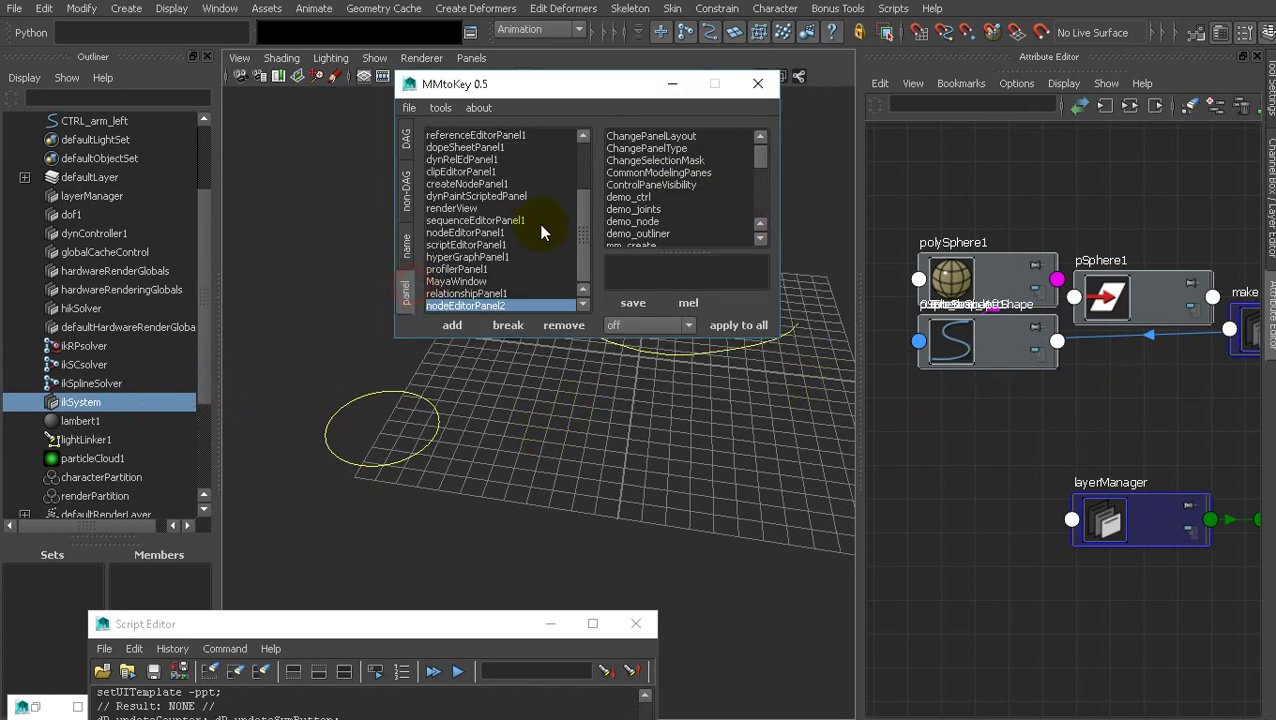
pyautogui.click(658, 323)
pyautogui.click(634, 366)
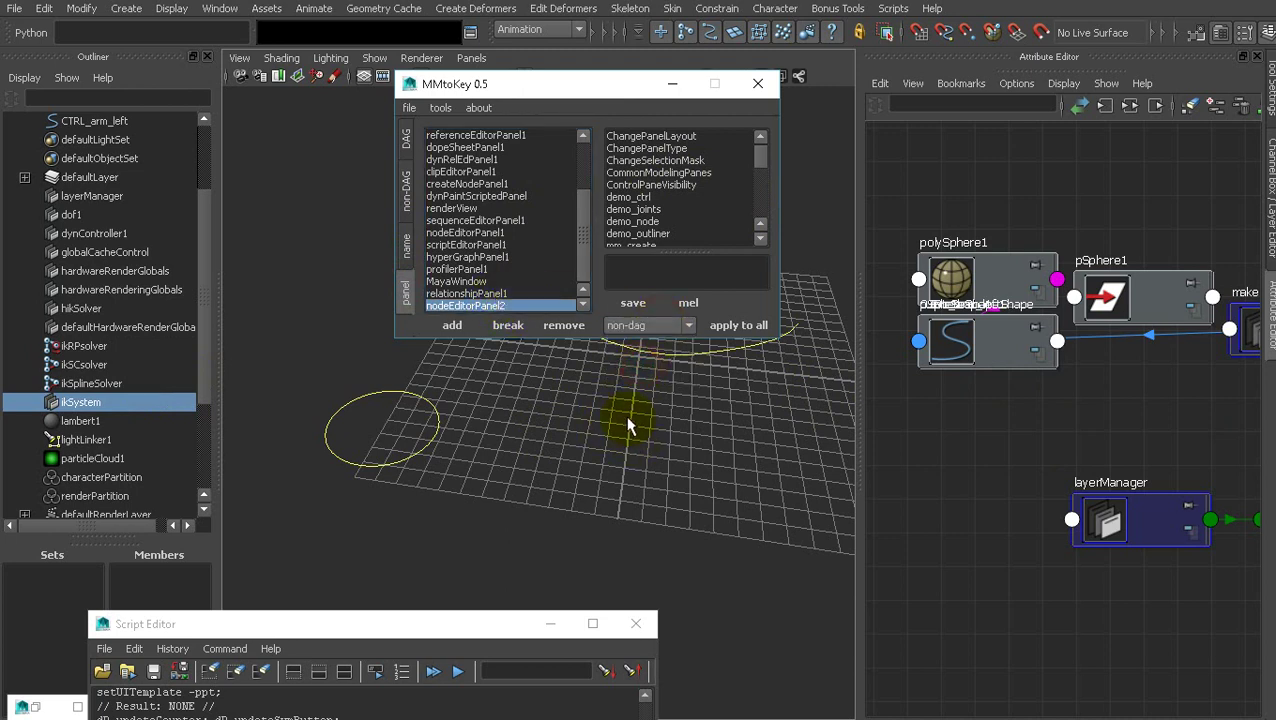
# Assign demo_ctrl to the ikSystem non-DAG entry, and test its marking menu over the Node Editor with ikSystem selected.
pyautogui.click(407, 220)
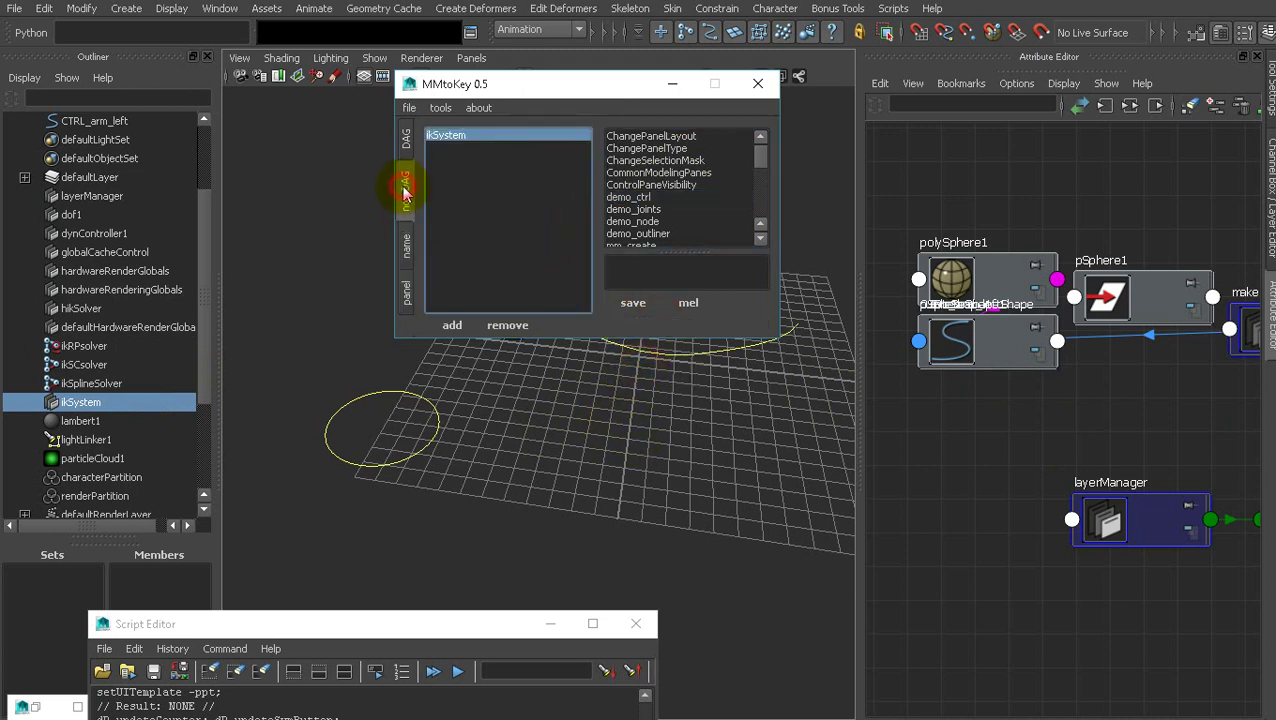
pyautogui.click(655, 199)
pyautogui.keyDown('alt'); pyautogui.moveTo(684, 391); pyautogui.dragTo(614, 408); pyautogui.keyUp('alt')
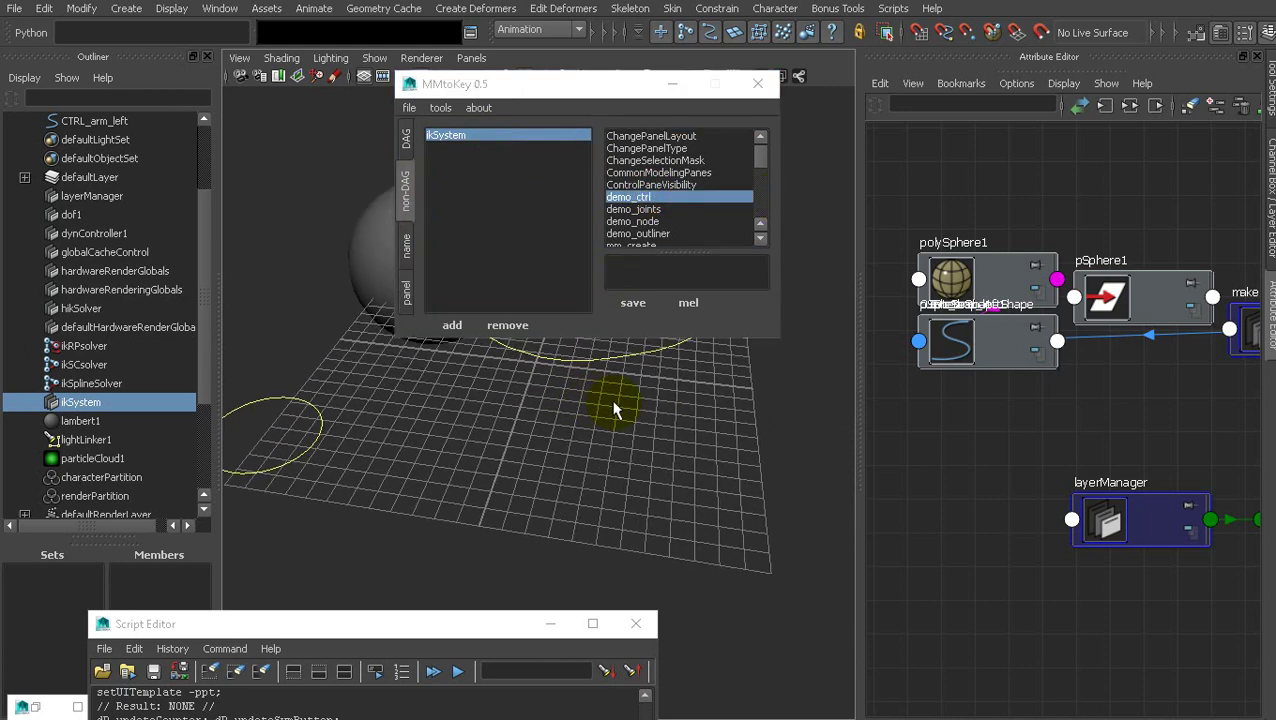
pyautogui.click(121, 400)
pyautogui.moveTo(1085, 428)
pyautogui.mouseDown()
pyautogui.moveTo(1028, 393)
pyautogui.moveTo(1103, 382)
pyautogui.moveTo(1090, 437)
pyautogui.mouseUp()
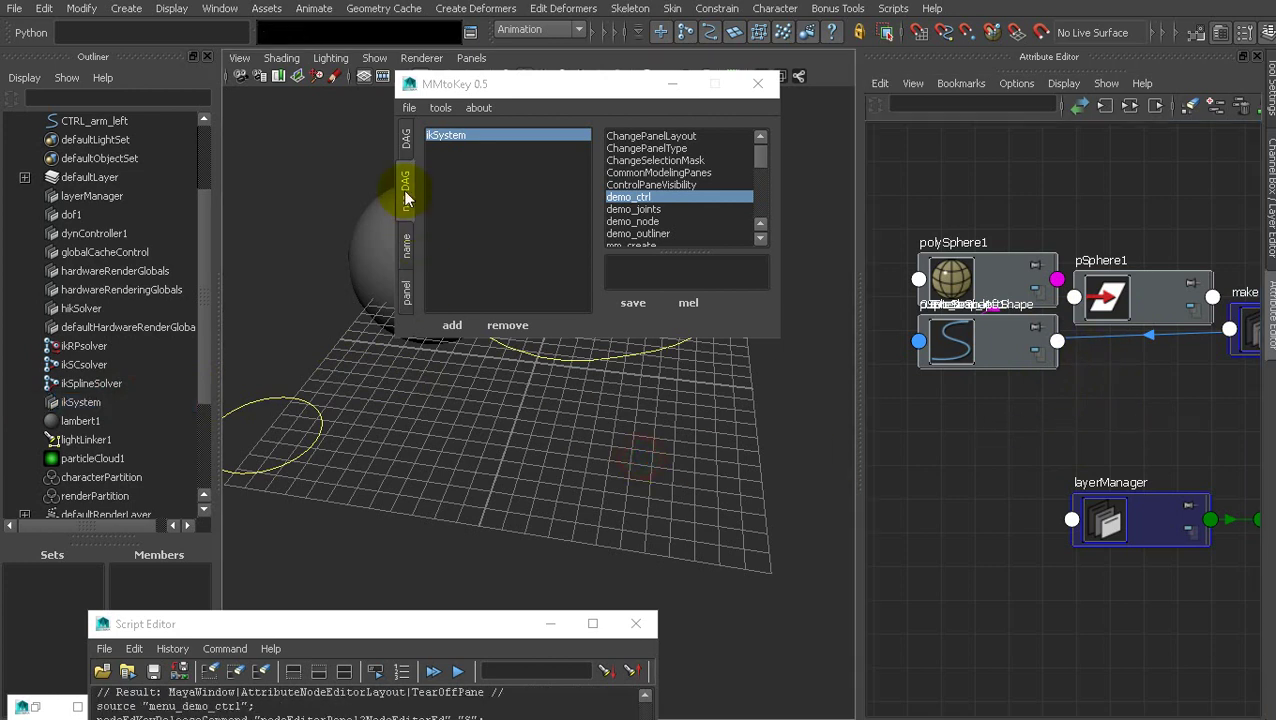
# Look through MMtoKey's panel, non-DAG and DAG assignment lists.
pyautogui.click(407, 292)
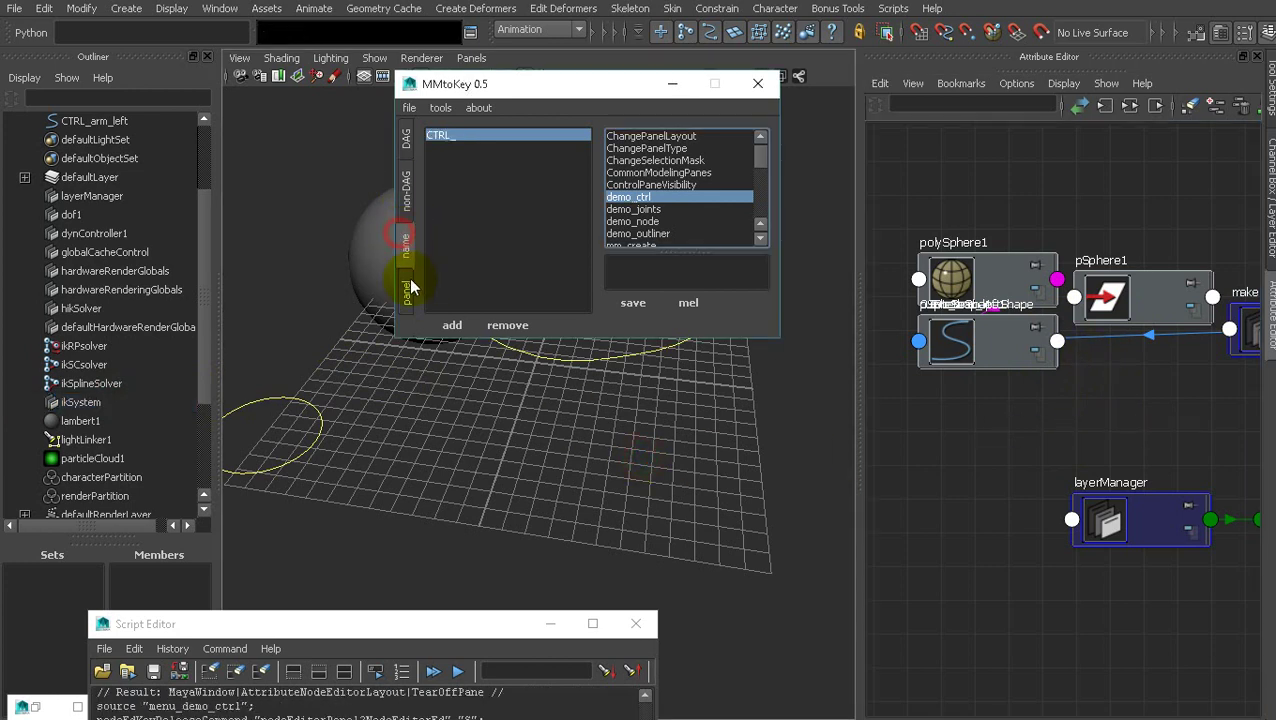
pyautogui.click(403, 148)
pyautogui.click(405, 186)
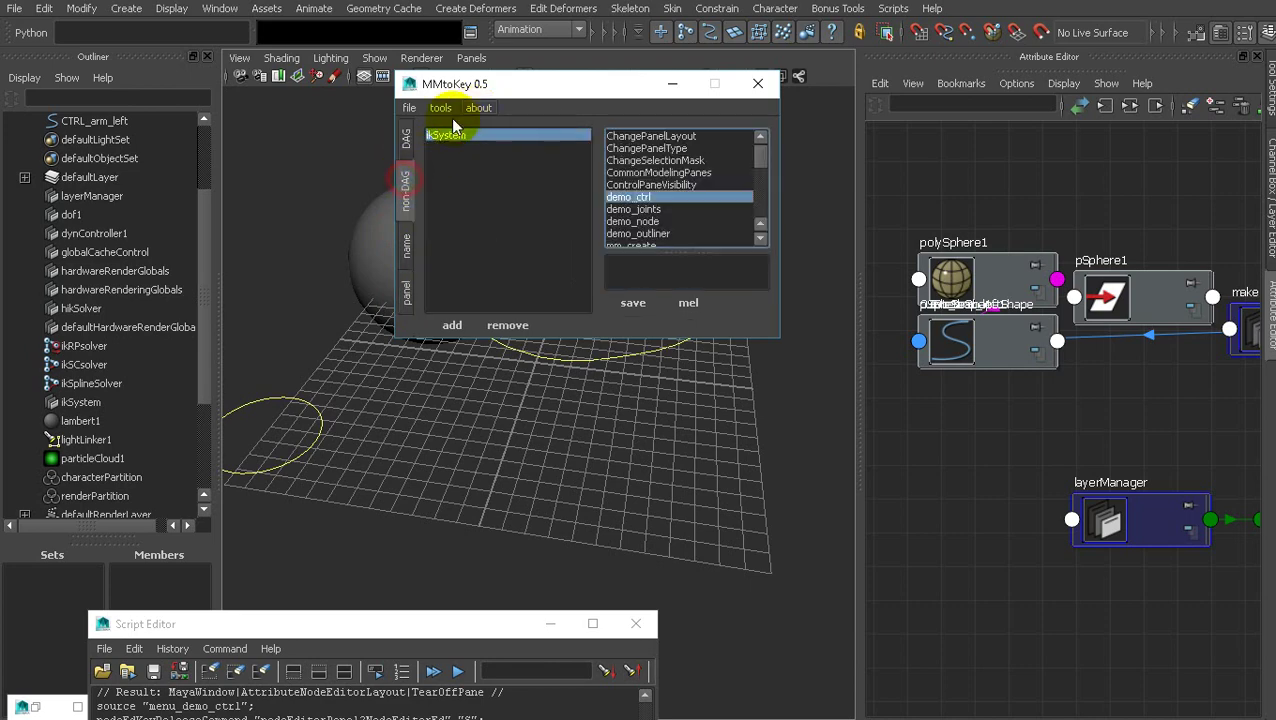
pyautogui.click(400, 142)
# Move MMtoKey off the viewport, and use the creation marking menu's Joint tool to draw a three-joint chain on the grid.
pyautogui.moveTo(526, 85); pyautogui.dragTo(731, 99)
pyautogui.click(441, 427)
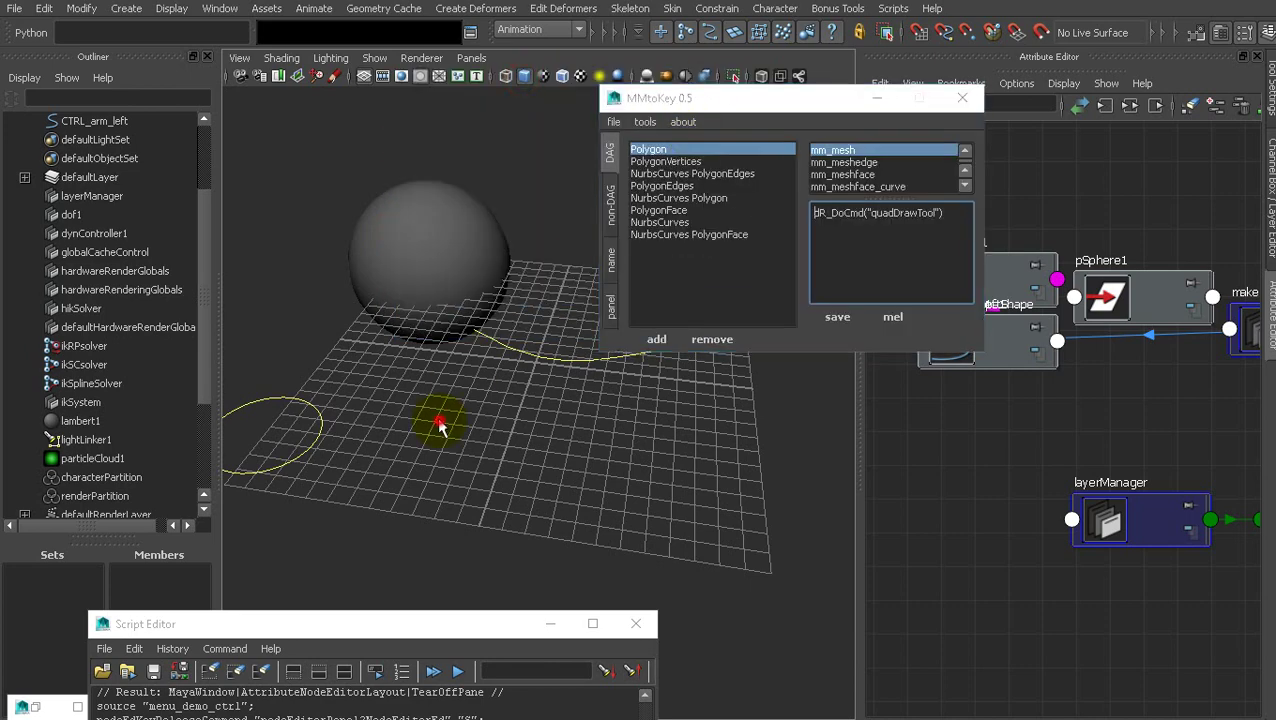
pyautogui.click(549, 430)
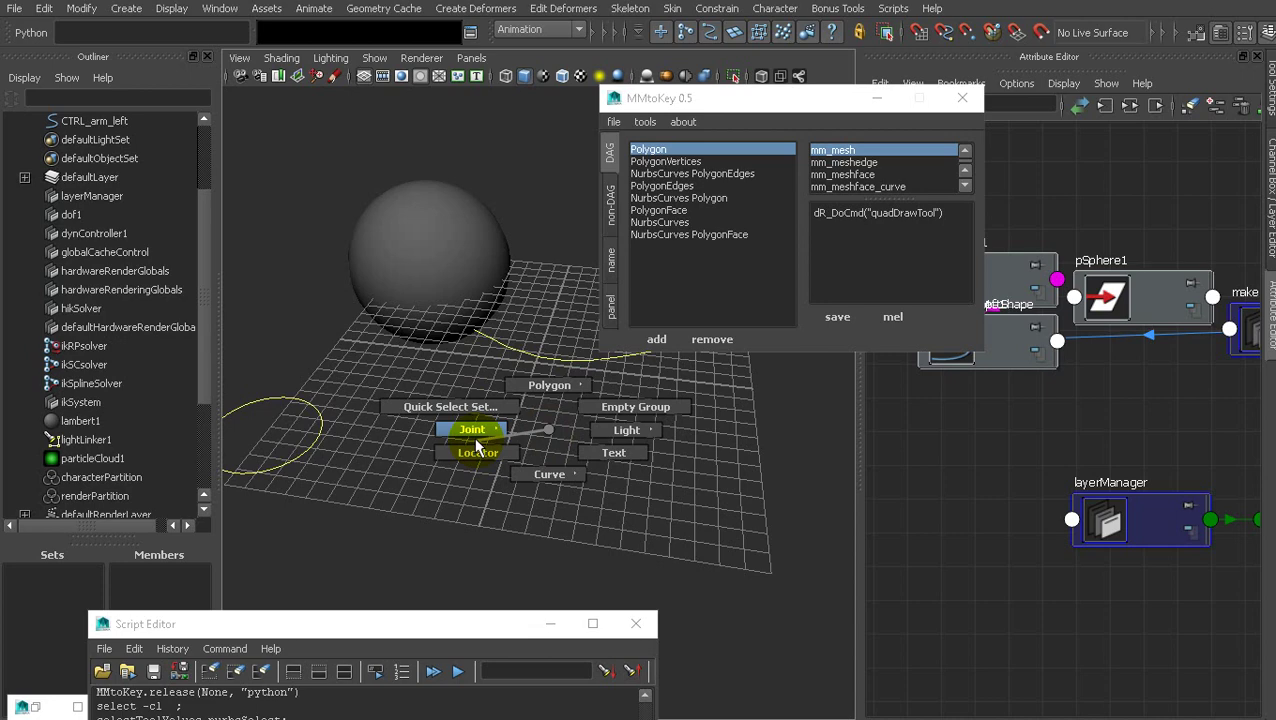
pyautogui.moveTo(472, 431)
pyautogui.click(478, 376)
pyautogui.click(448, 413)
pyautogui.click(499, 489)
pyautogui.click(666, 488)
pyautogui.press('Return')
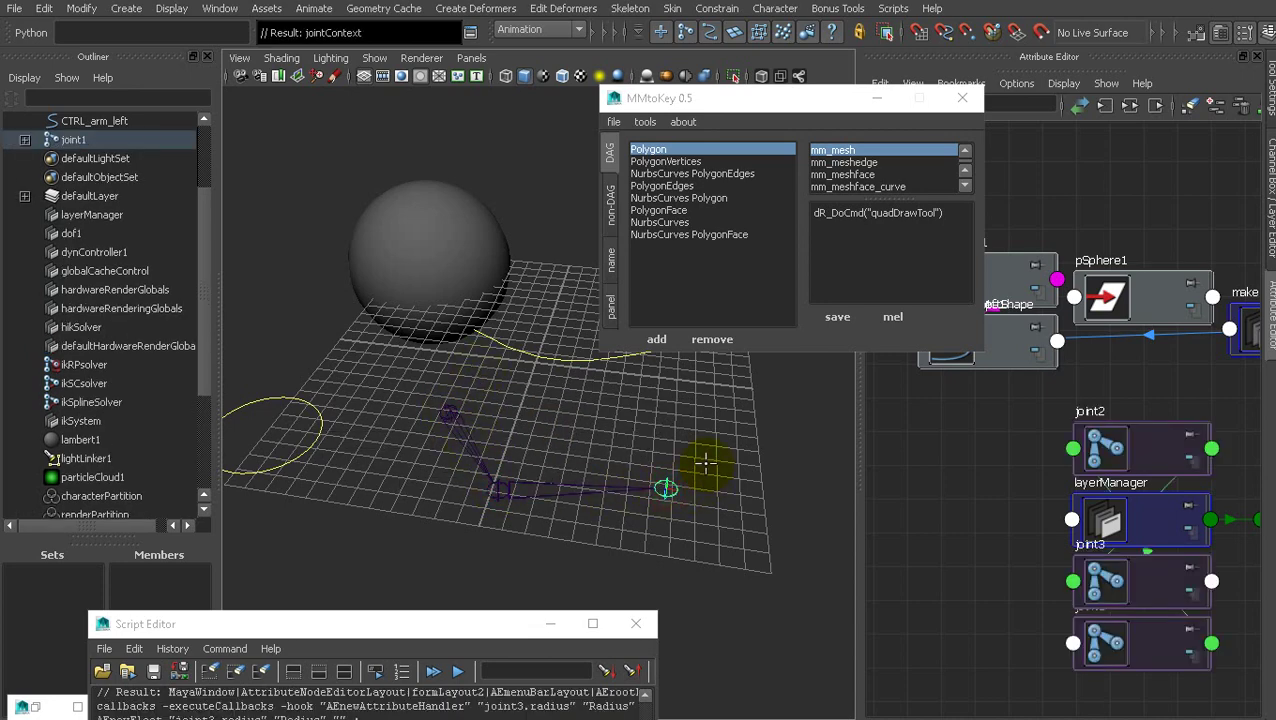
# Select the joint chain, and assign the mm_plugin marking menu to the MayaWindow panel entry.
pyautogui.keyDown('alt'); pyautogui.moveTo(582, 426); pyautogui.dragTo(550, 373, button='middle'); pyautogui.keyUp('alt')
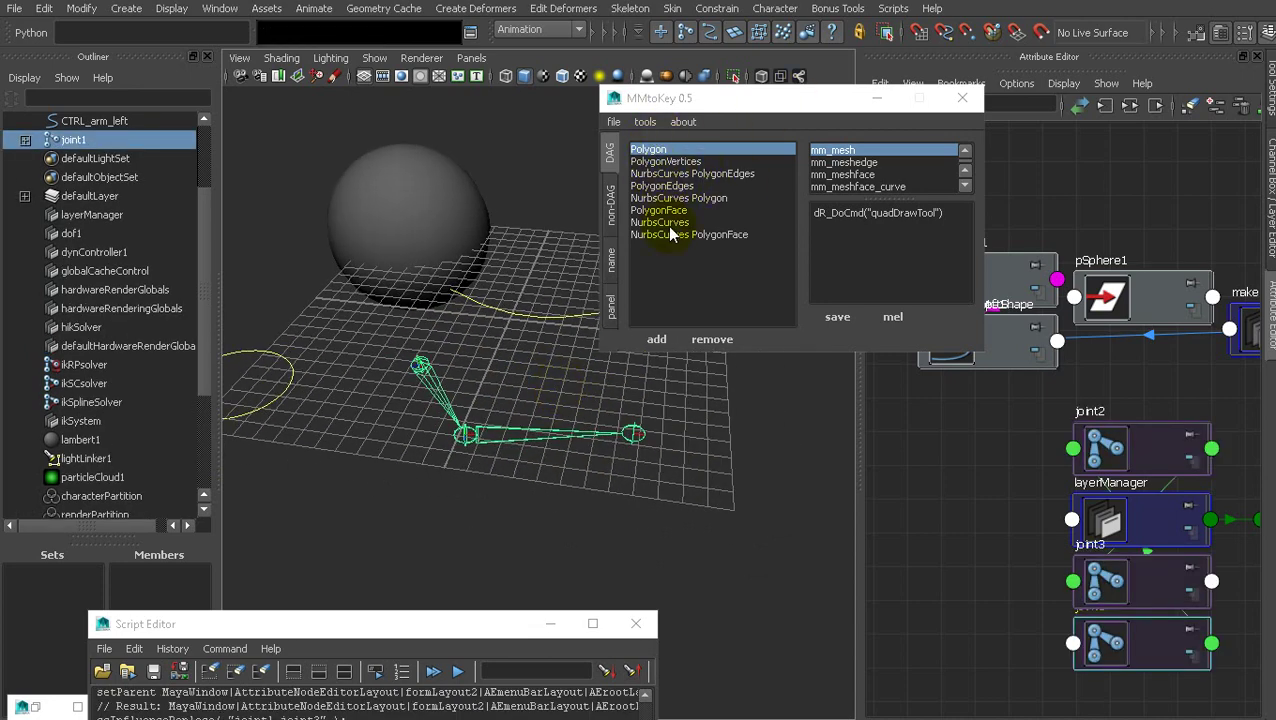
pyautogui.click(513, 379)
pyautogui.click(609, 263)
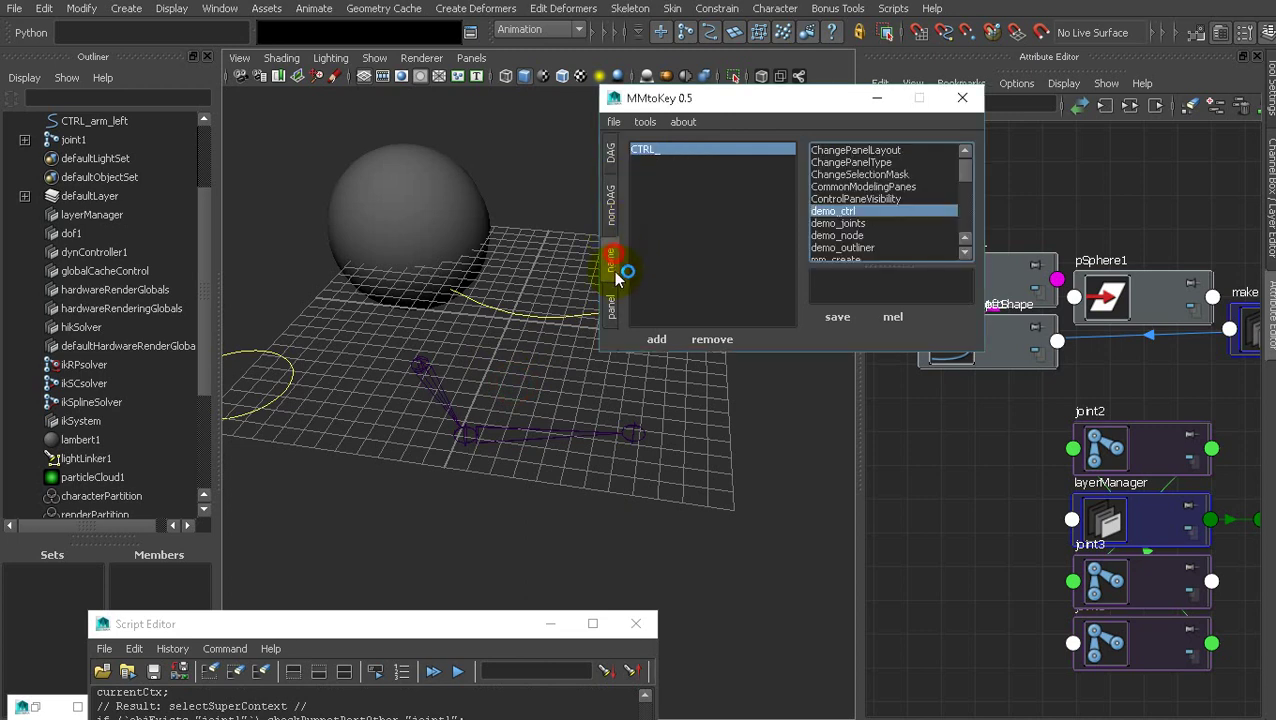
pyautogui.click(610, 306)
pyautogui.click(465, 372)
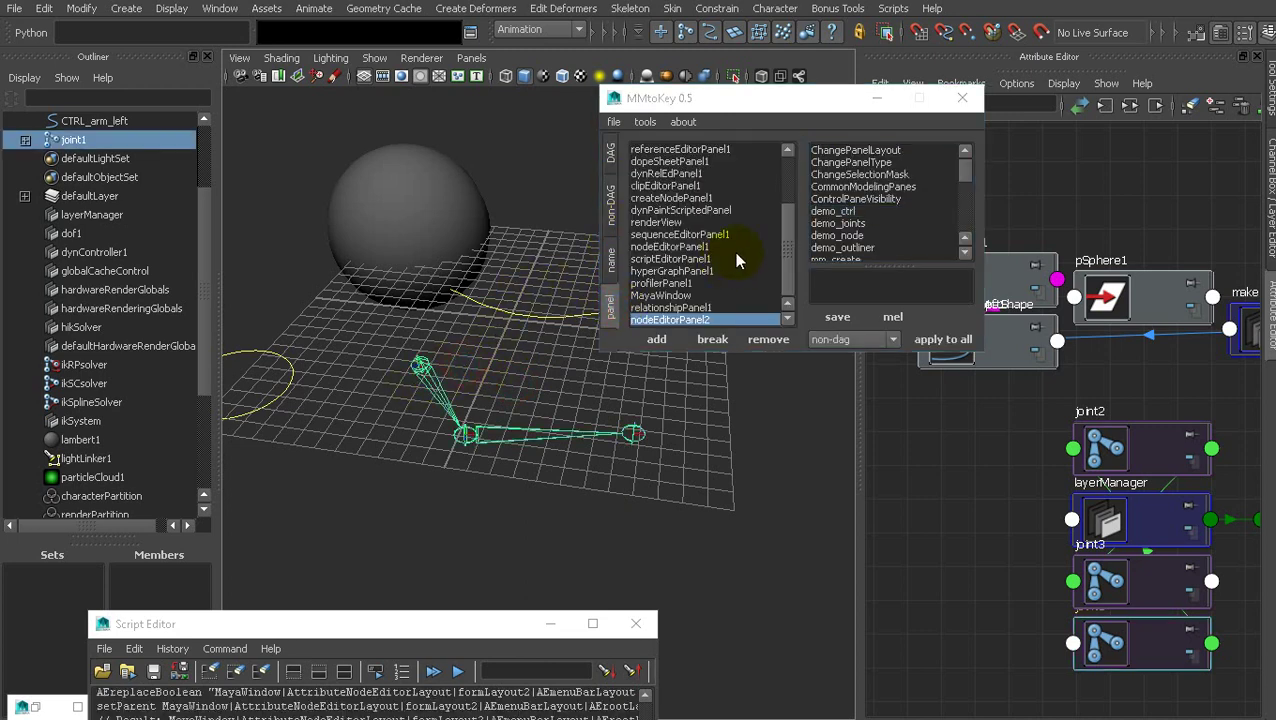
pyautogui.click(686, 297)
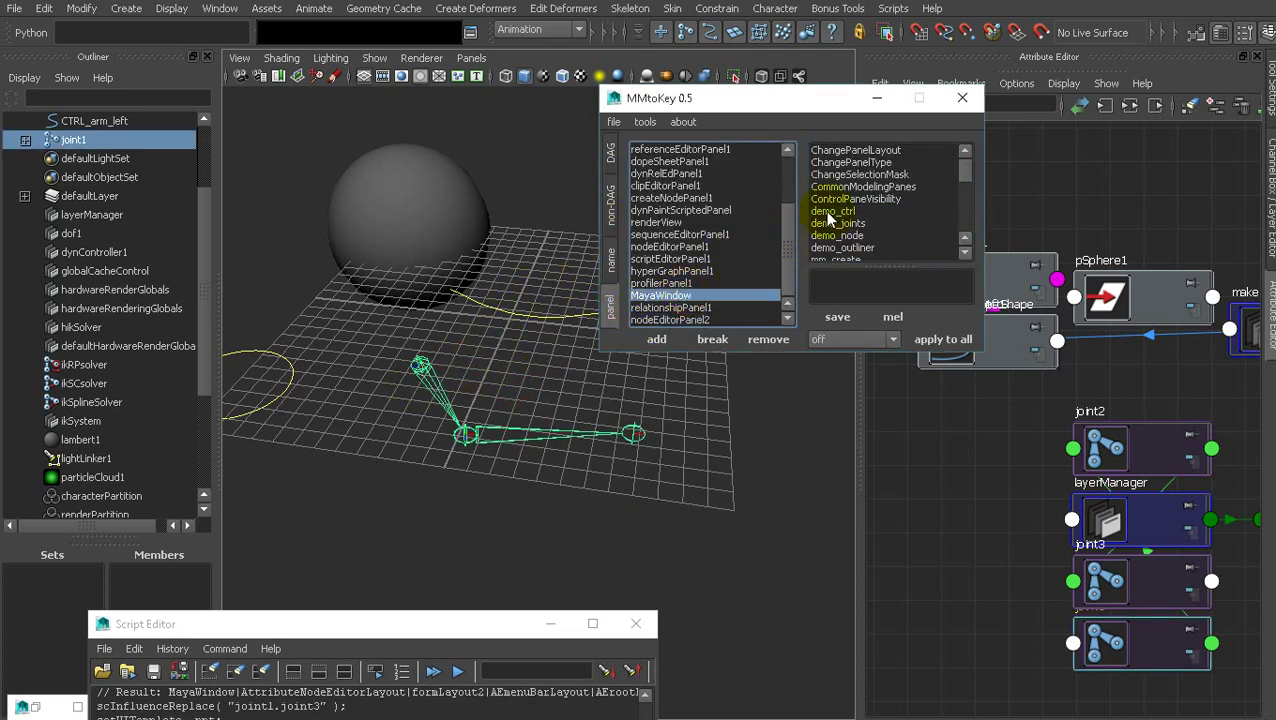
pyautogui.scroll(-10, 875, 175)
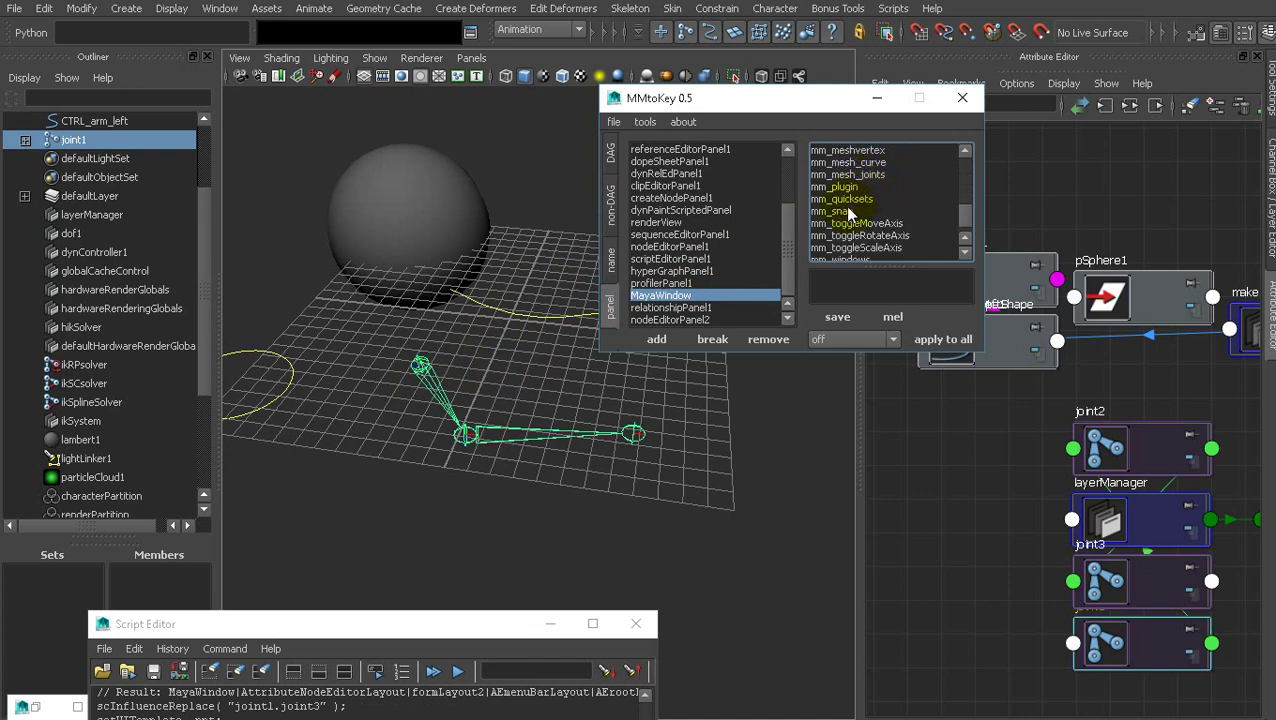
pyautogui.click(866, 188)
# Test the mm_plugin marking menu in the viewport with the joint chain selected.
pyautogui.click(535, 371)
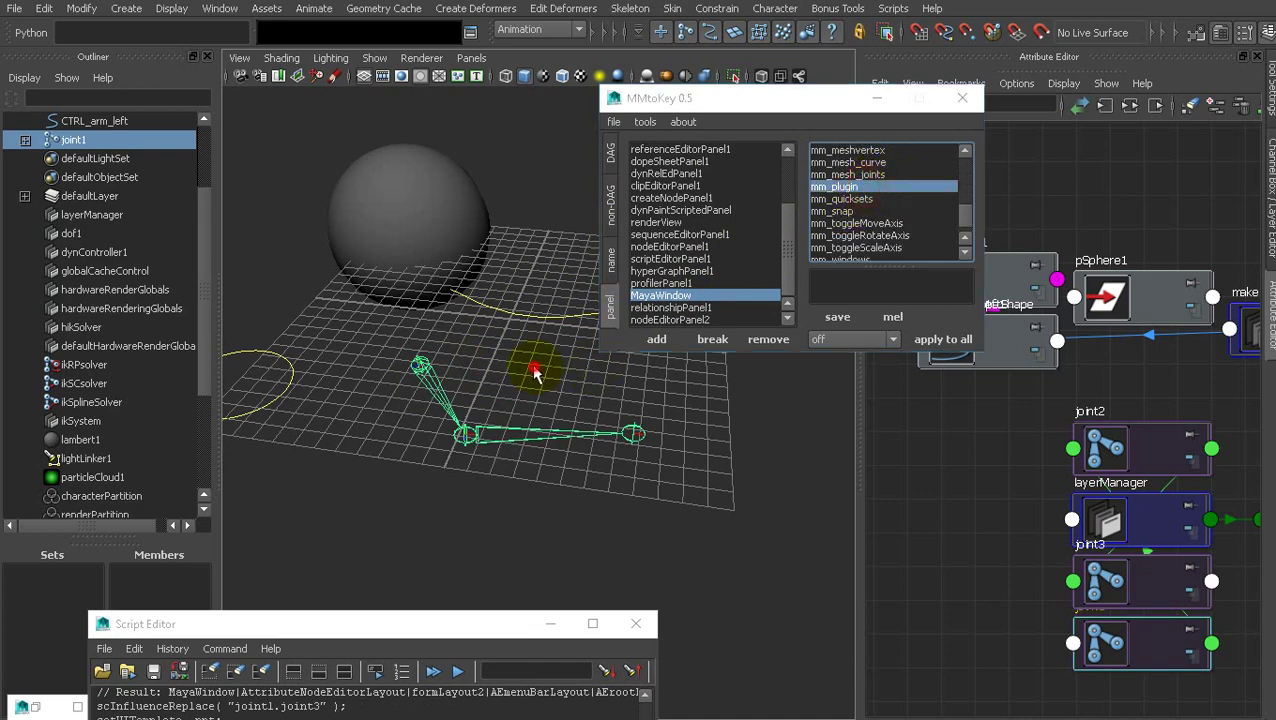
pyautogui.moveTo(451, 363); pyautogui.dragTo(403, 385)
pyautogui.keyDown('alt'); pyautogui.moveTo(508, 383); pyautogui.dragTo(496, 384, button='middle'); pyautogui.keyUp('alt')
pyautogui.click(472, 331)
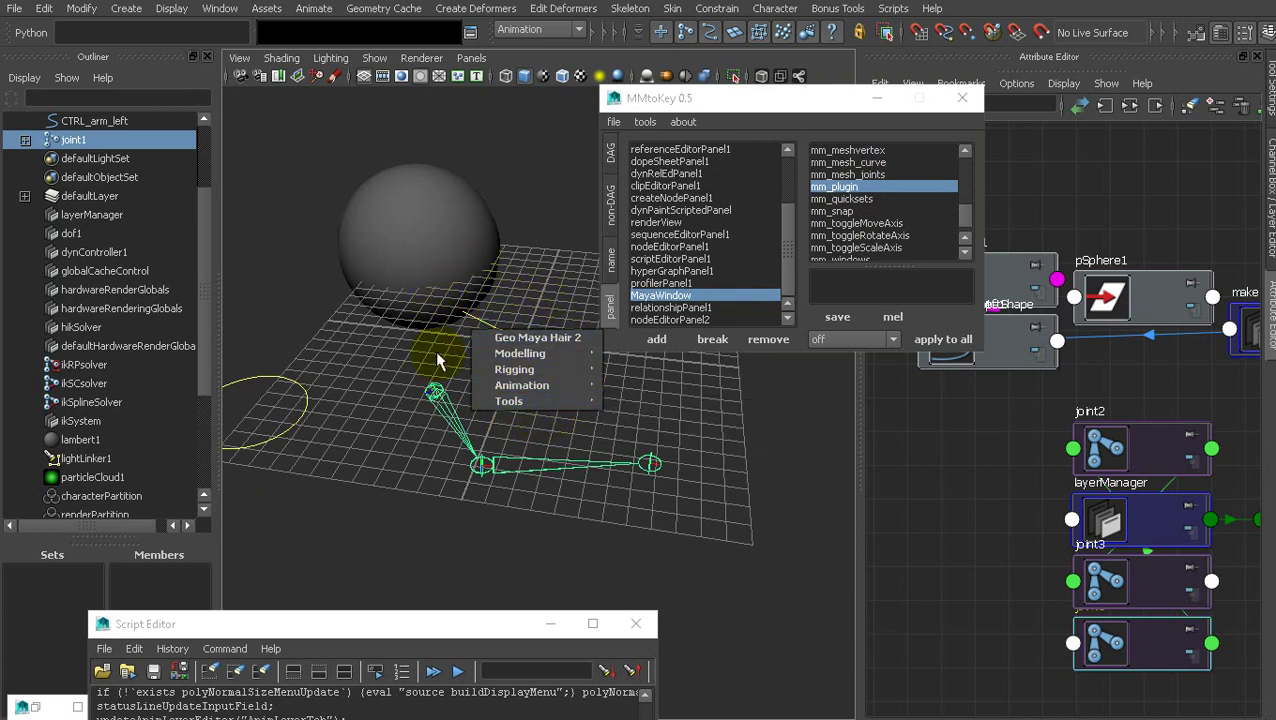
# Add the selected Joint type to MMtoKey's DAG list and assign the mm_mesh marking menu to it.
pyautogui.click(609, 156)
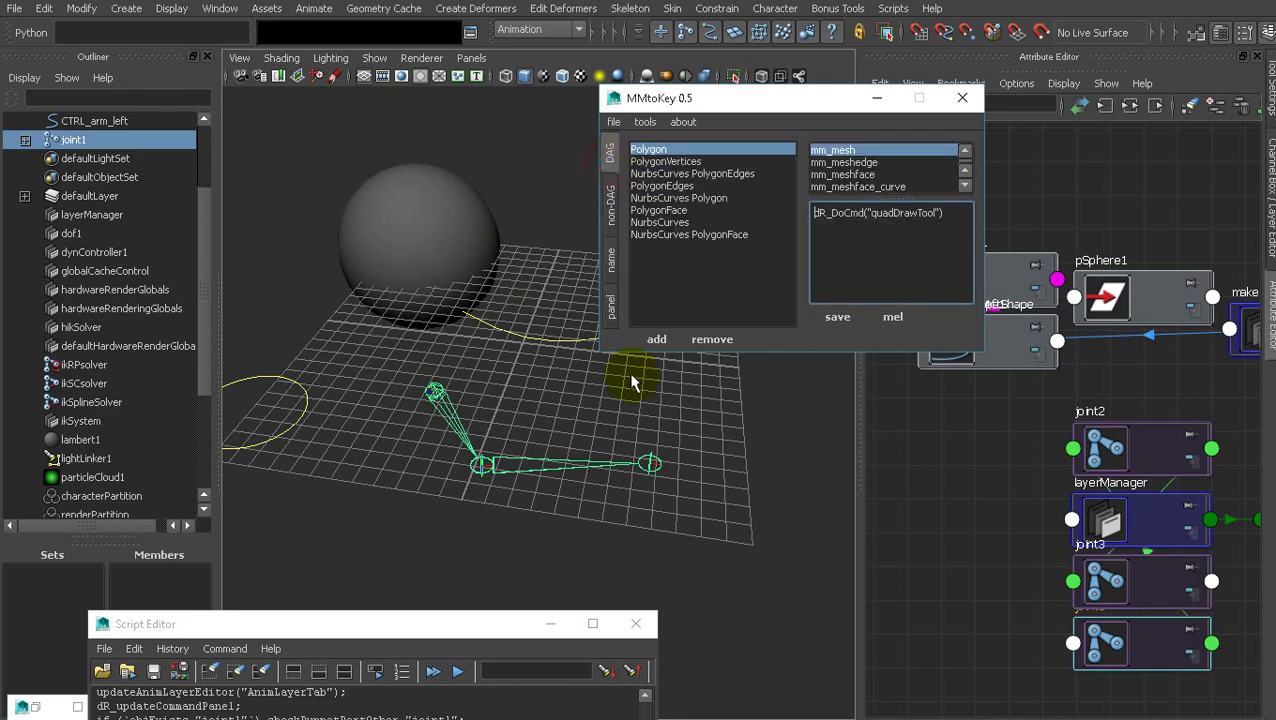
pyautogui.click(653, 339)
pyautogui.click(644, 246)
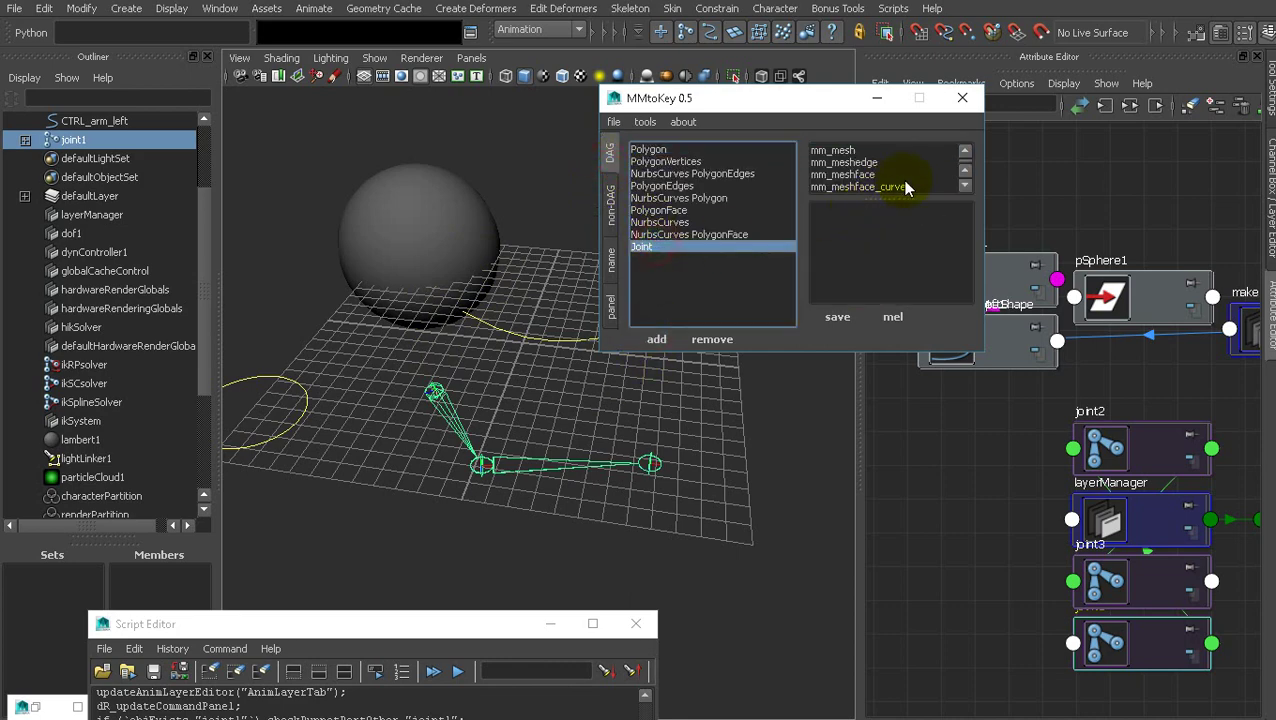
pyautogui.click(862, 152)
# Test the marking menu with the joint chain selected, and test it again over the viewport with nothing selected.
pyautogui.click(487, 362)
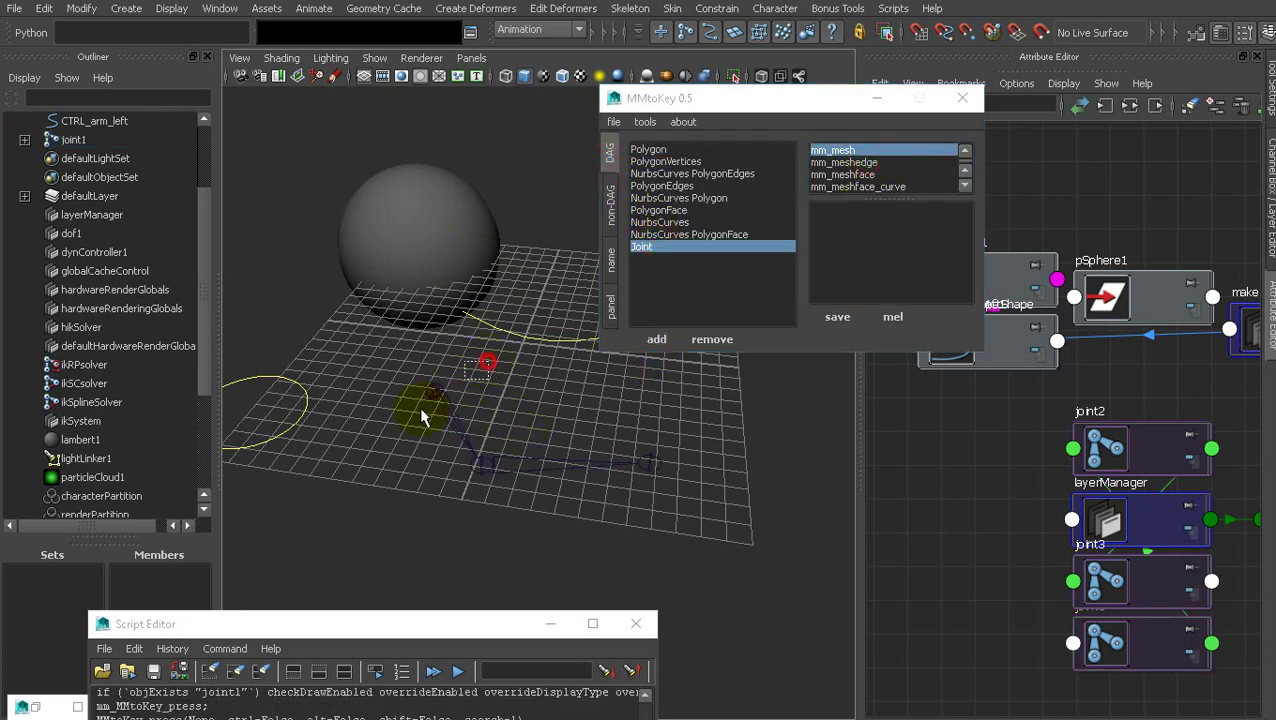
pyautogui.click(436, 395)
pyautogui.moveTo(507, 354)
pyautogui.mouseDown()
pyautogui.moveTo(434, 367)
pyautogui.moveTo(570, 336)
pyautogui.moveTo(514, 355)
pyautogui.mouseUp()
pyautogui.click(508, 386)
pyautogui.press('q')
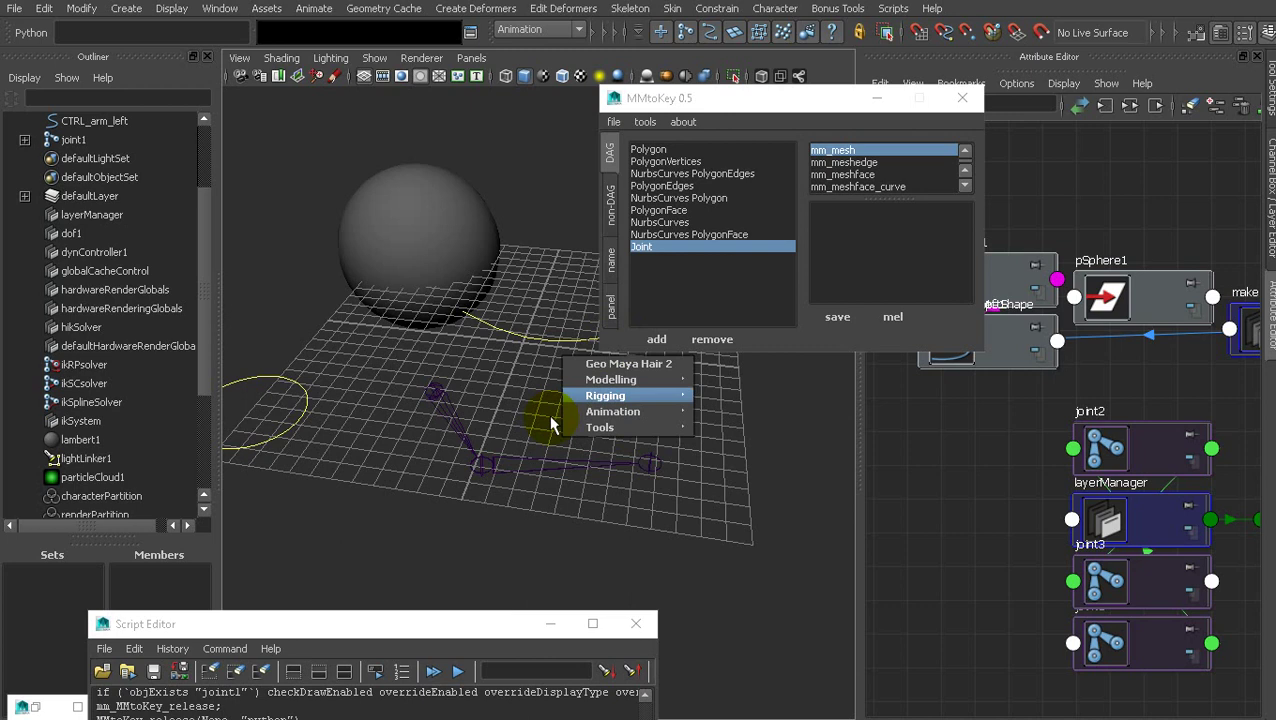
# Show MMtoKey's panel assignments and open its mel/python switch tool.
pyautogui.click(505, 374)
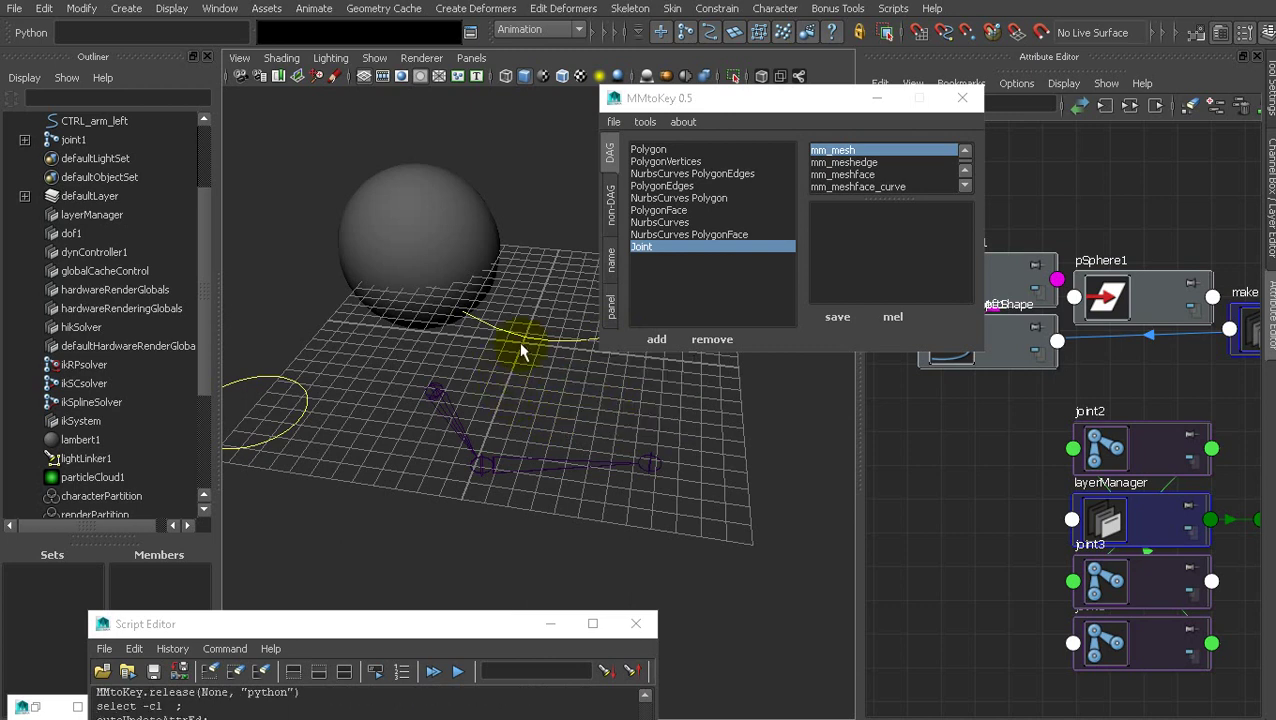
pyautogui.click(614, 303)
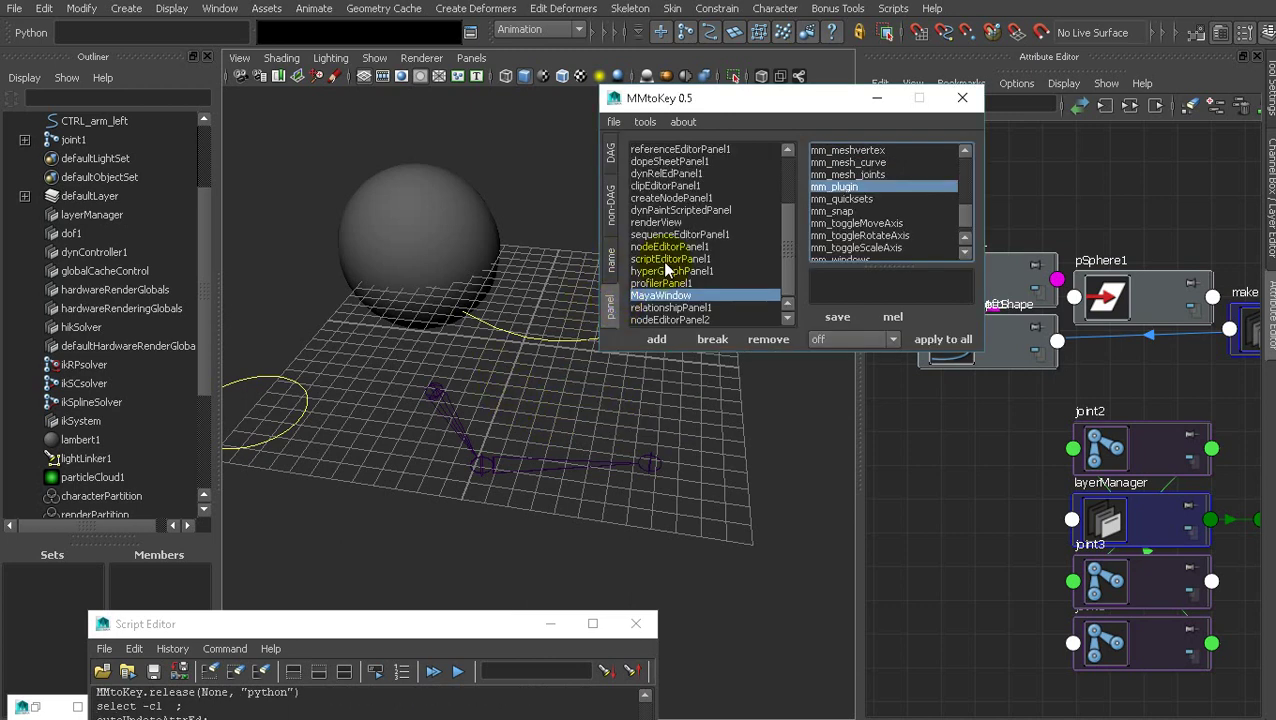
pyautogui.moveTo(715, 101); pyautogui.dragTo(623, 108)
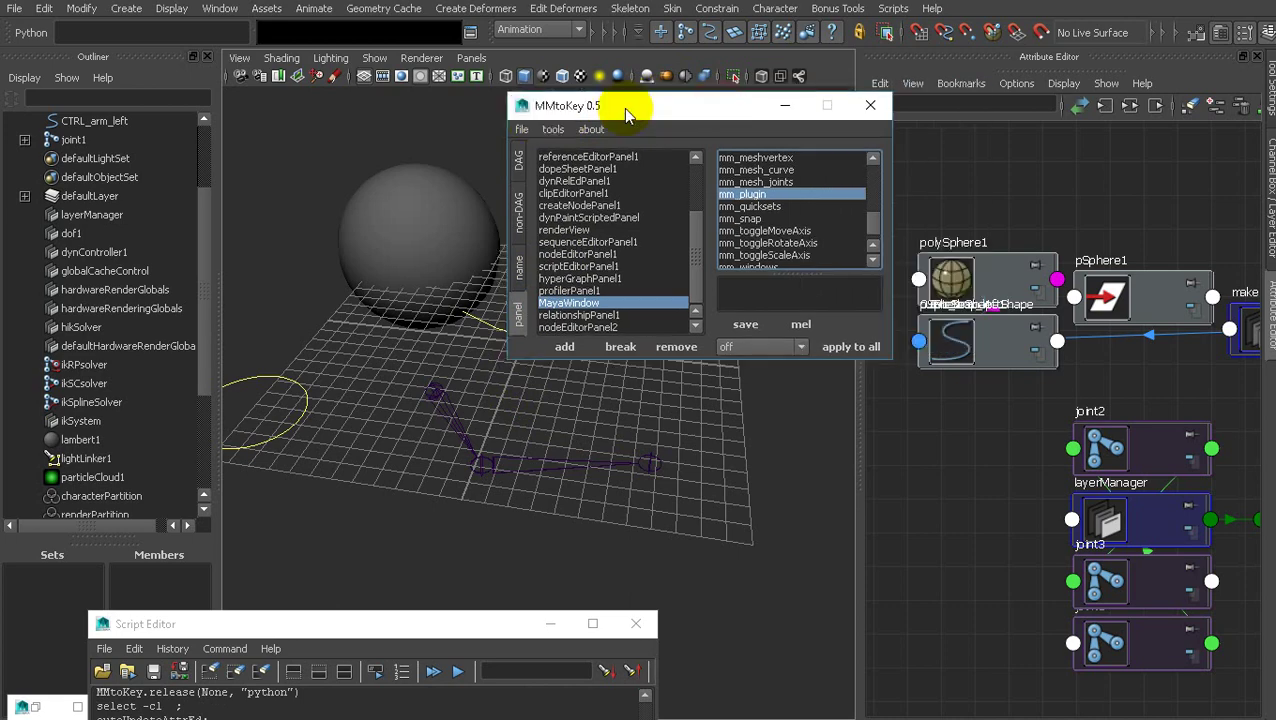
pyautogui.click(550, 132)
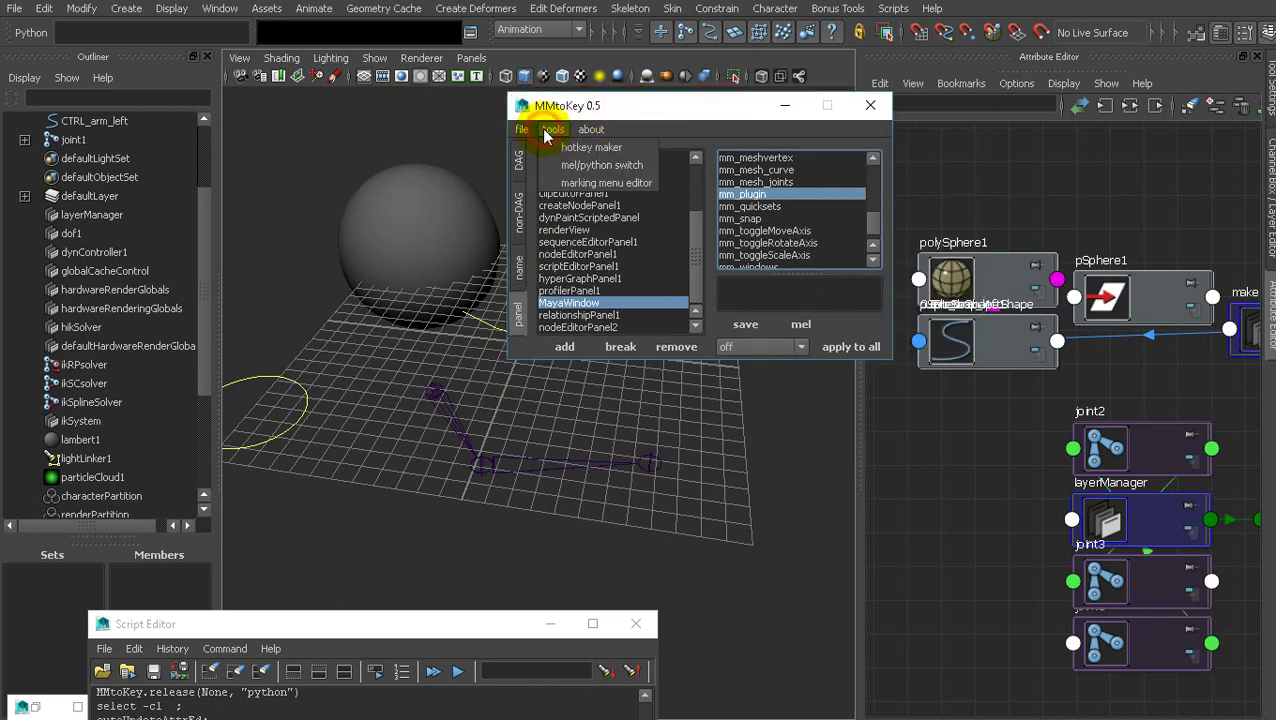
pyautogui.click(553, 131)
pyautogui.click(556, 132)
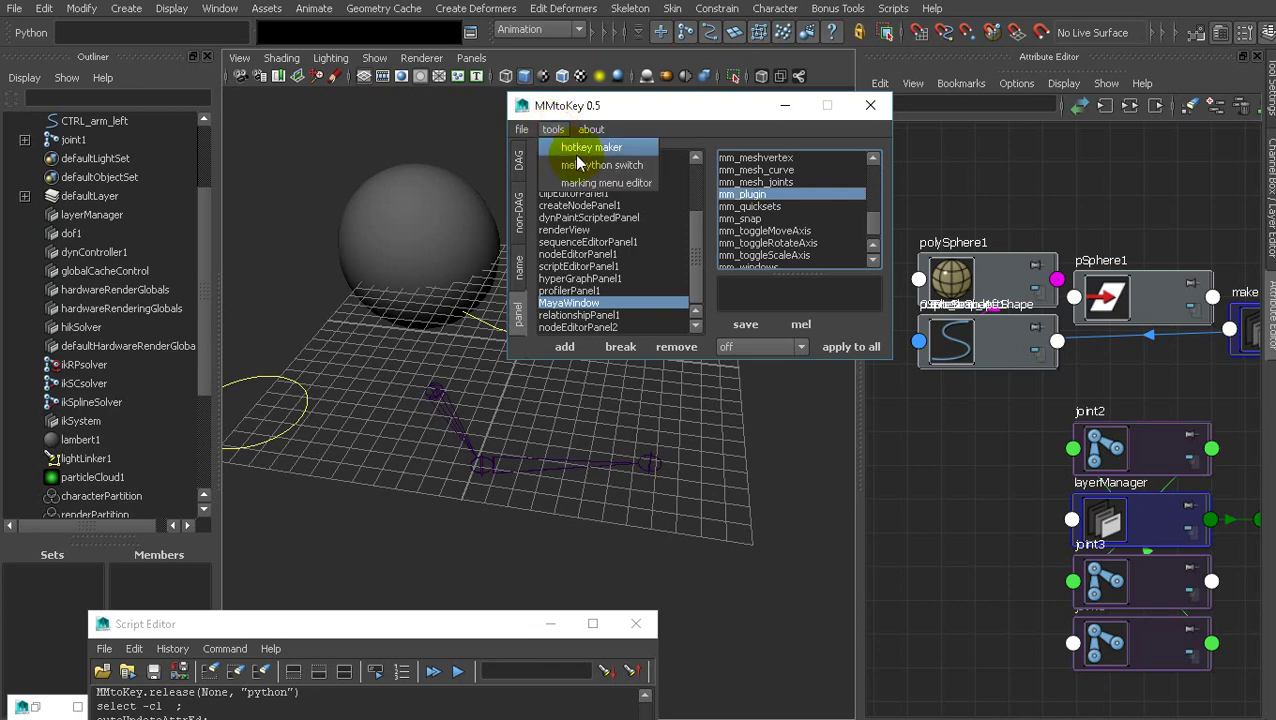
pyautogui.click(570, 165)
# Arrange the PopupMenu mel/python switcher and the MMtoKey window so that they no longer overlap.
pyautogui.moveTo(663, 103); pyautogui.dragTo(913, 238)
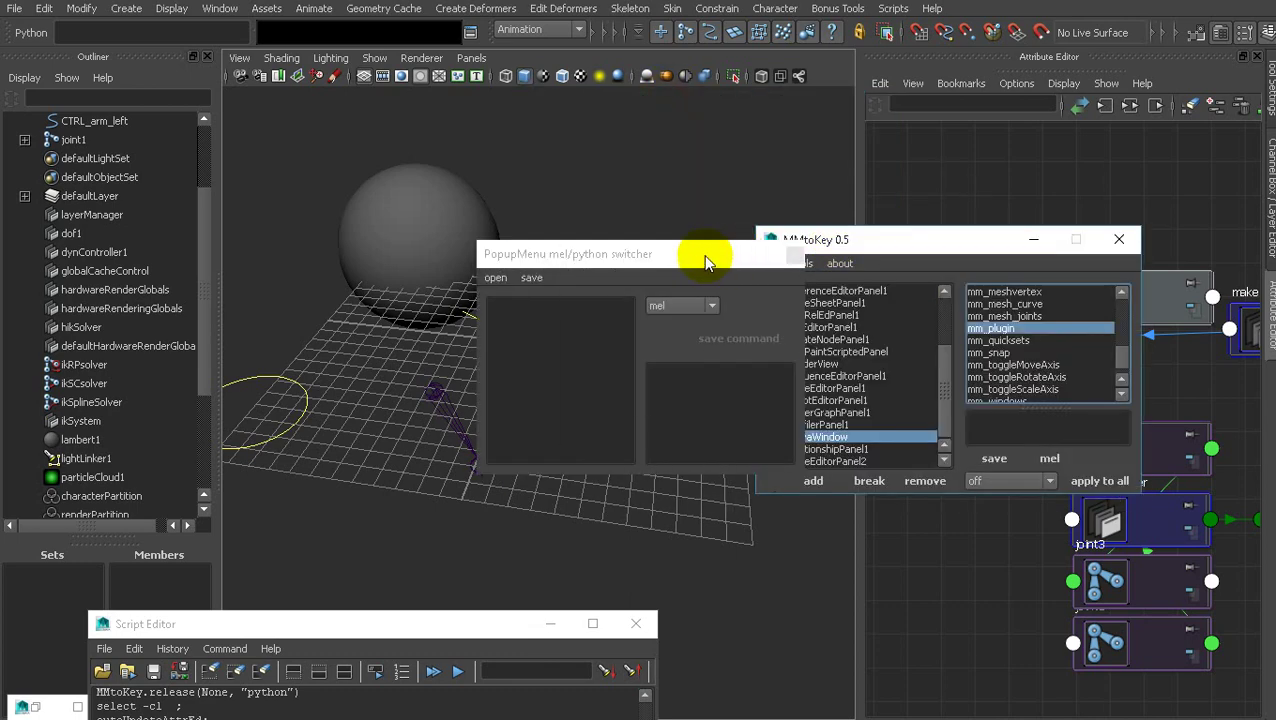
pyautogui.moveTo(680, 255); pyautogui.dragTo(710, 133)
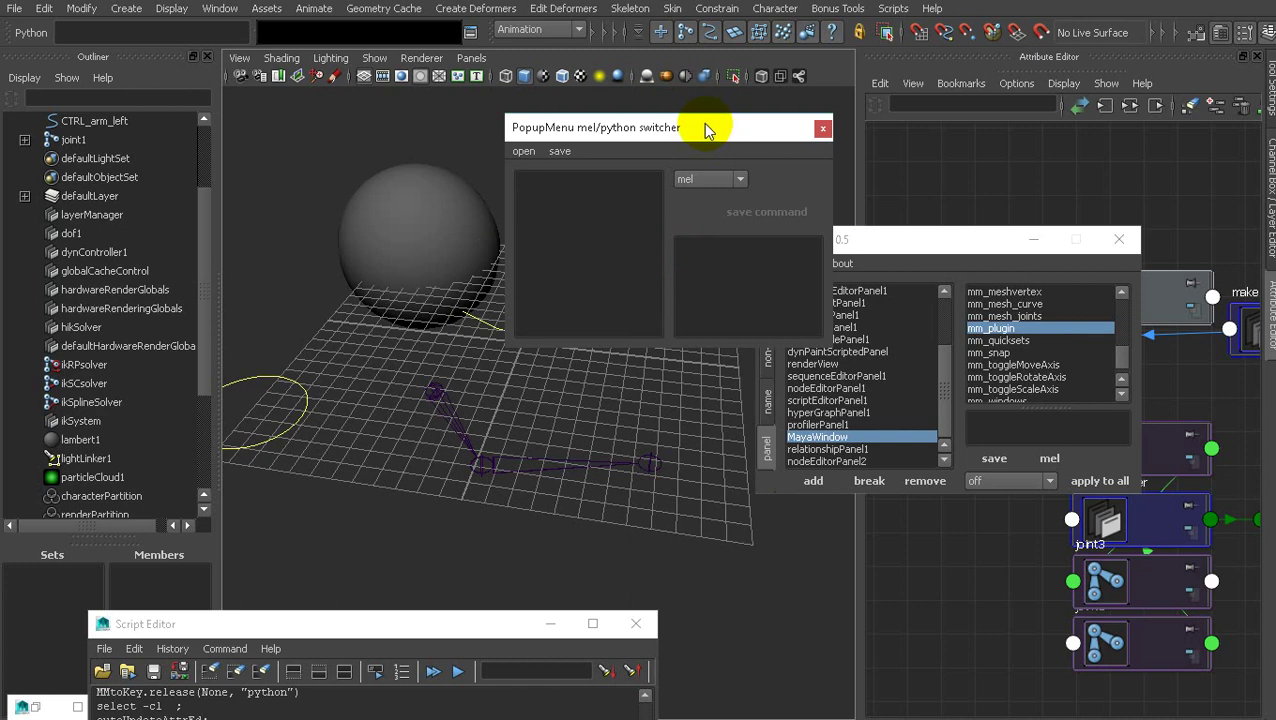
pyautogui.moveTo(705, 128); pyautogui.dragTo(682, 91)
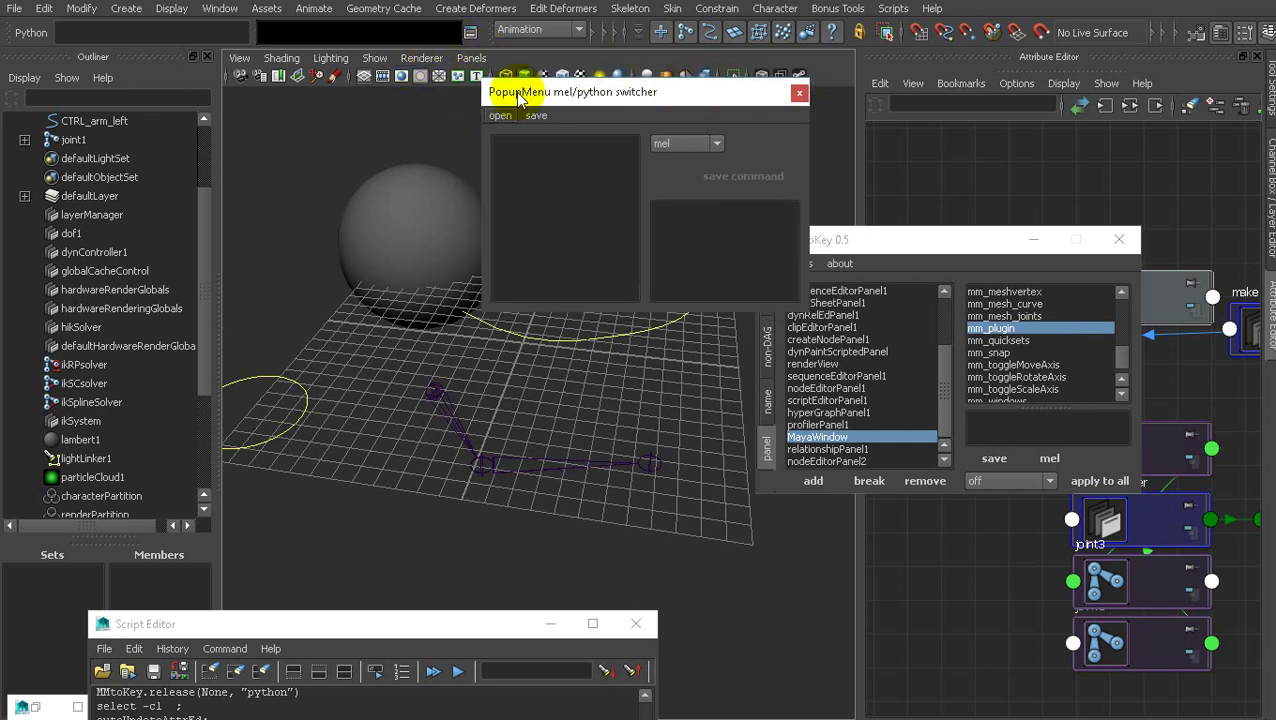
pyautogui.moveTo(564, 86); pyautogui.dragTo(304, 98)
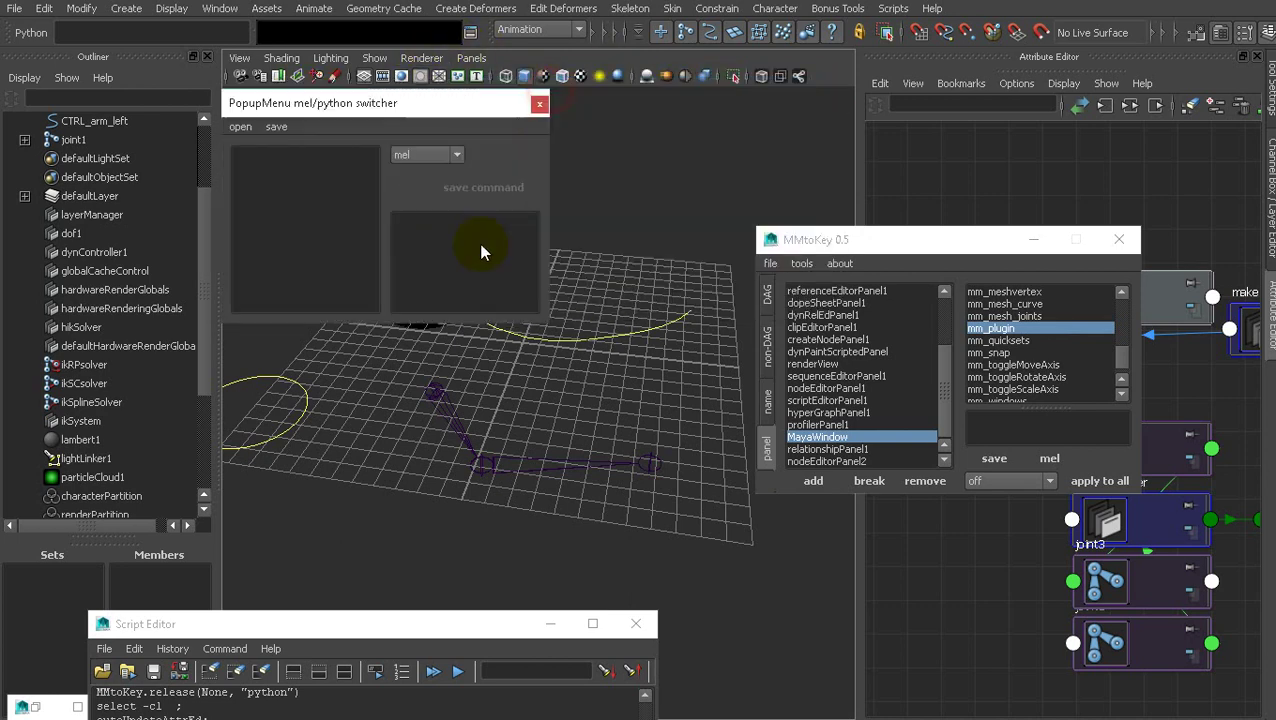
# Open the marking menu editor from MMtoKey and create a new marking menu named demo_warptool.
pyautogui.click(833, 245)
pyautogui.click(801, 263)
pyautogui.click(795, 300)
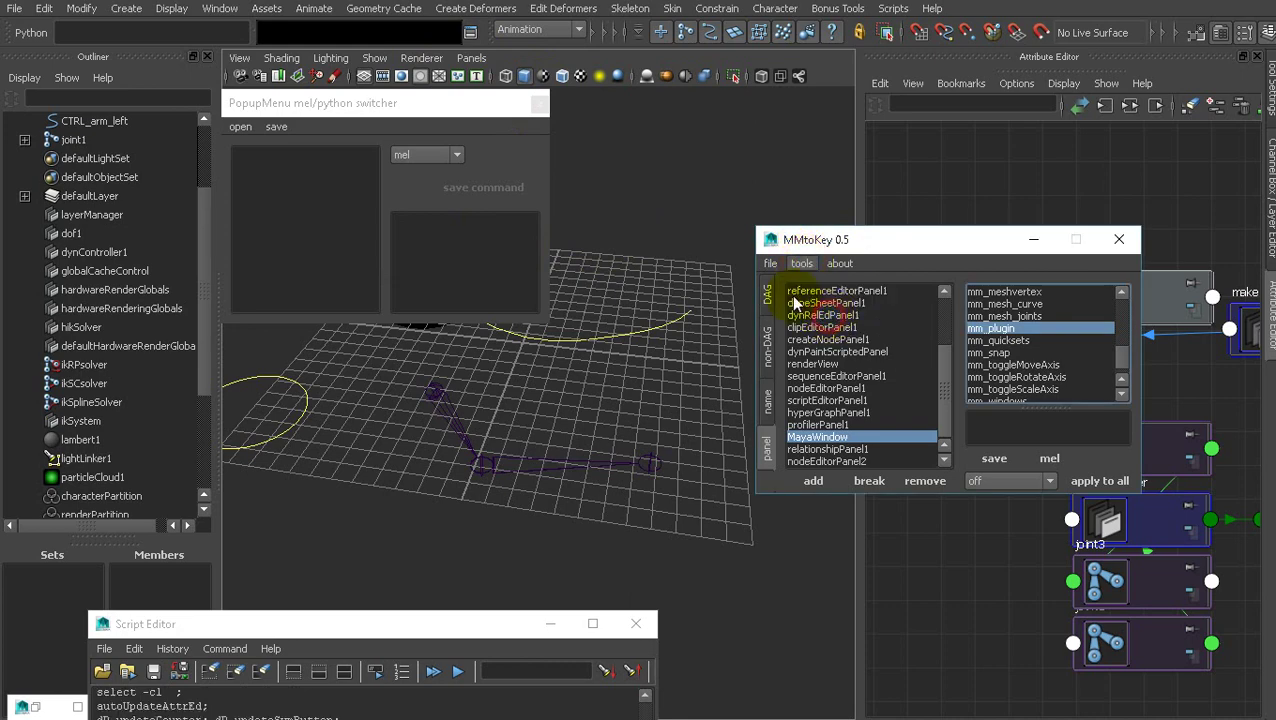
pyautogui.doubleClick(307, 618)
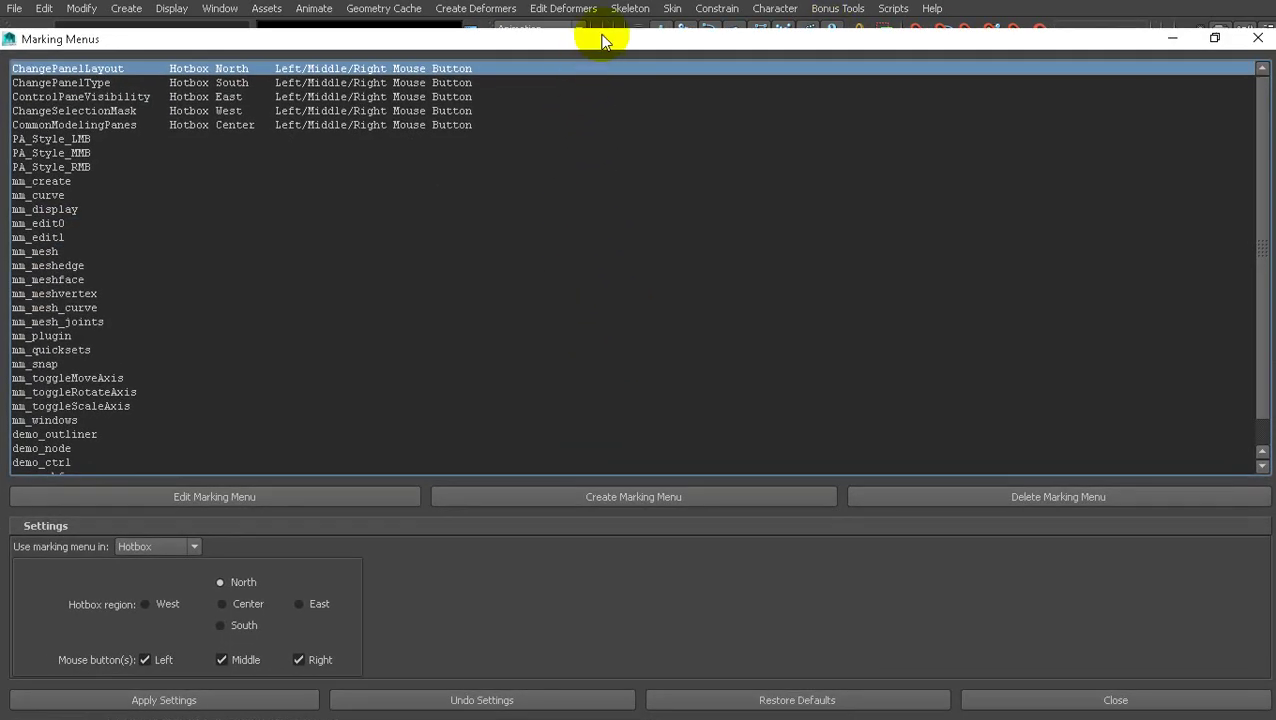
pyautogui.doubleClick(603, 40)
pyautogui.scroll(-6, 740, 214)
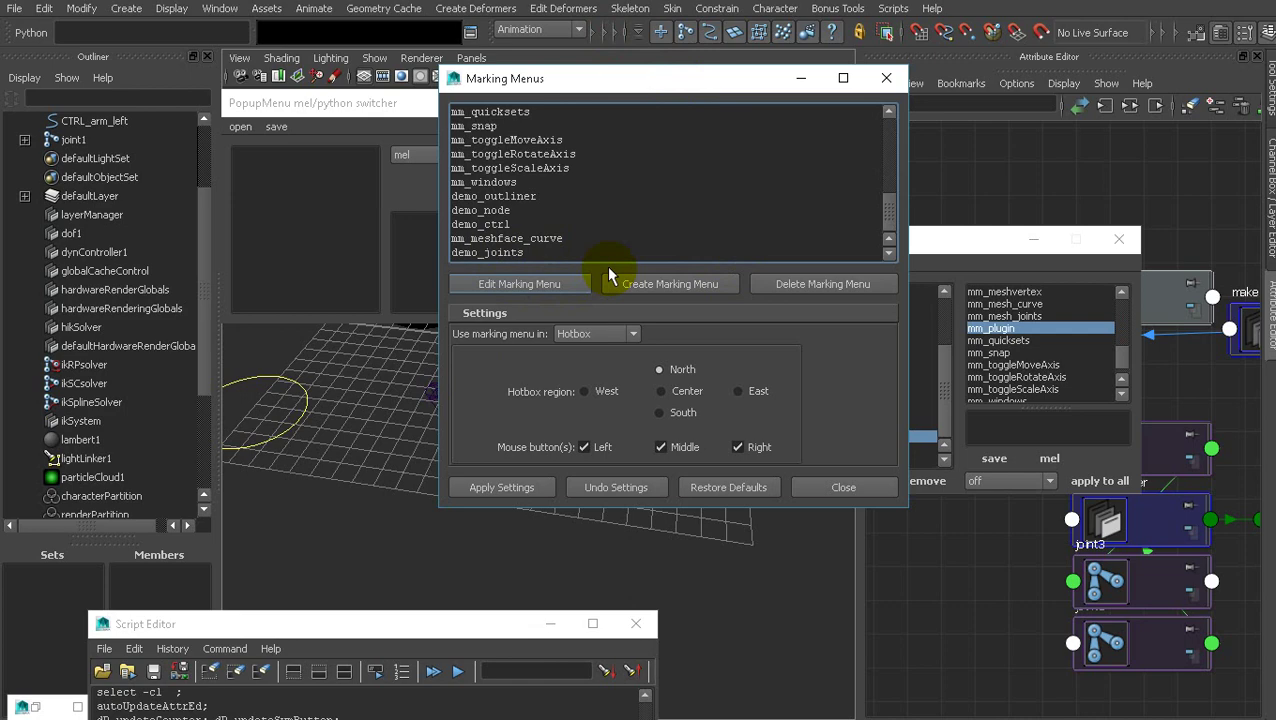
pyautogui.click(667, 284)
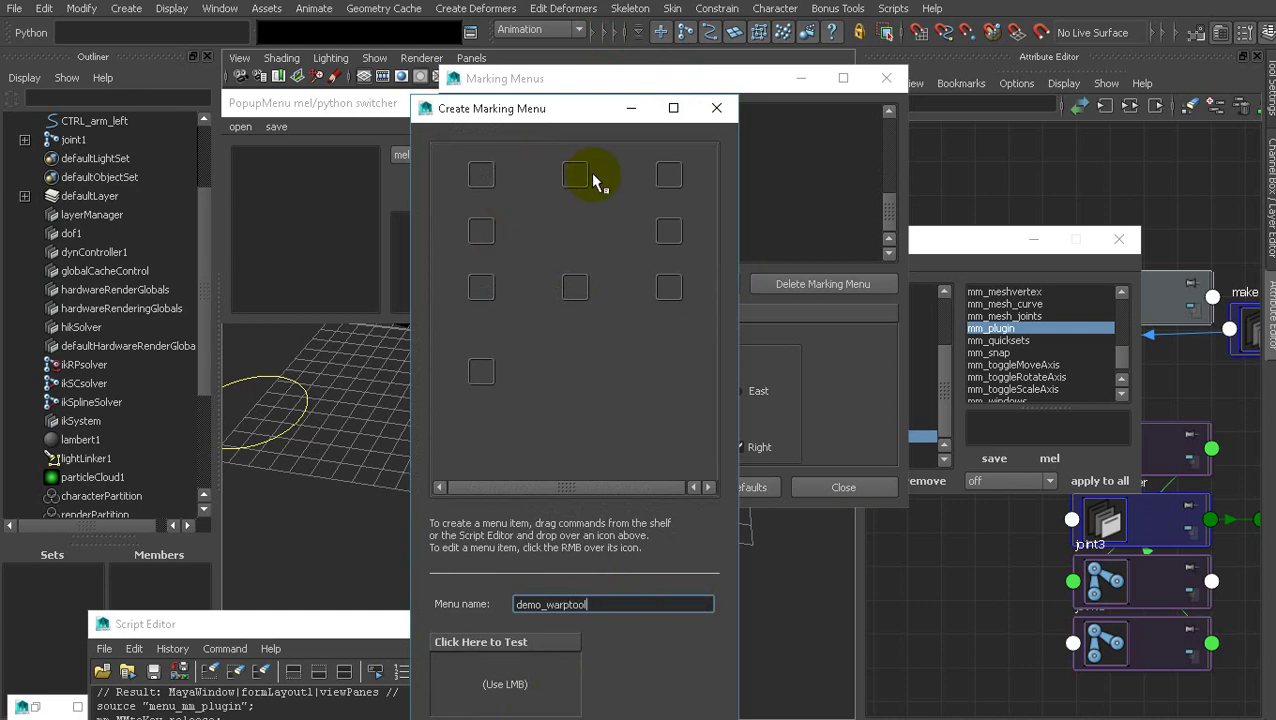
# Define the menu's north item with the label WarpTool and the commands import WarpTool and WarpTool.ui(), and save it.
pyautogui.rightClick(591, 175)
pyautogui.click(612, 204)
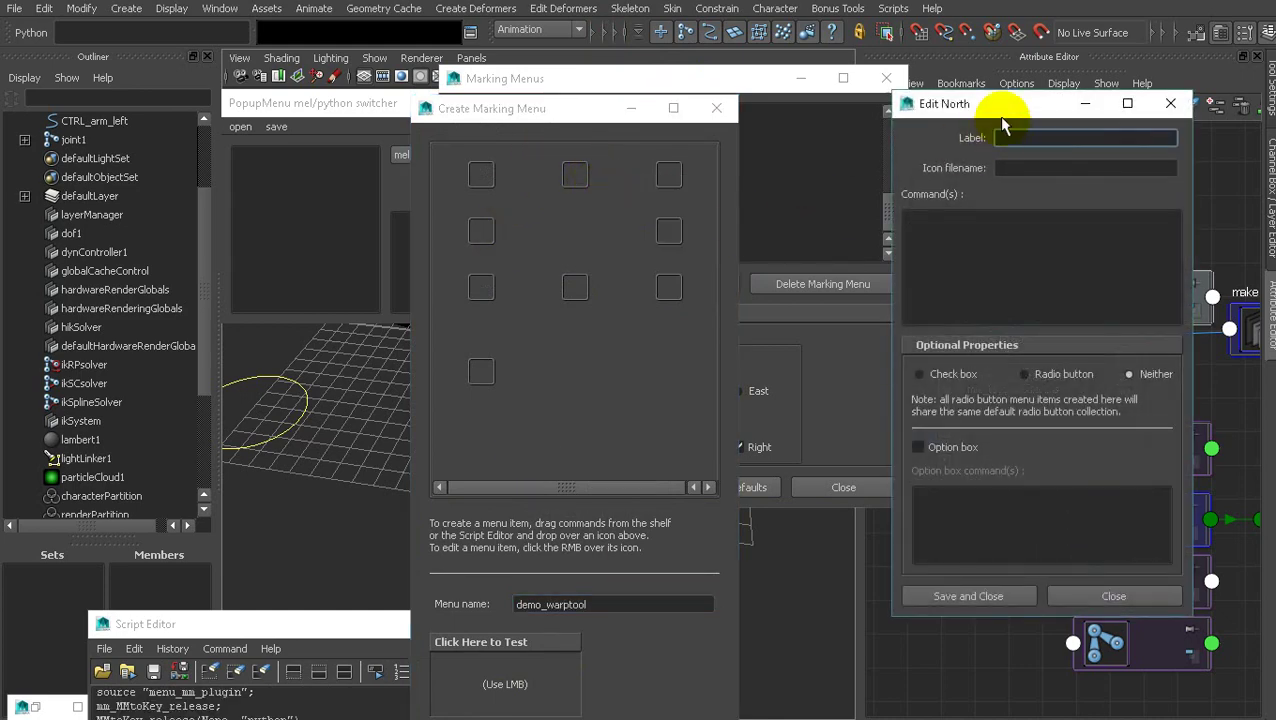
pyautogui.moveTo(1003, 113); pyautogui.dragTo(746, 77)
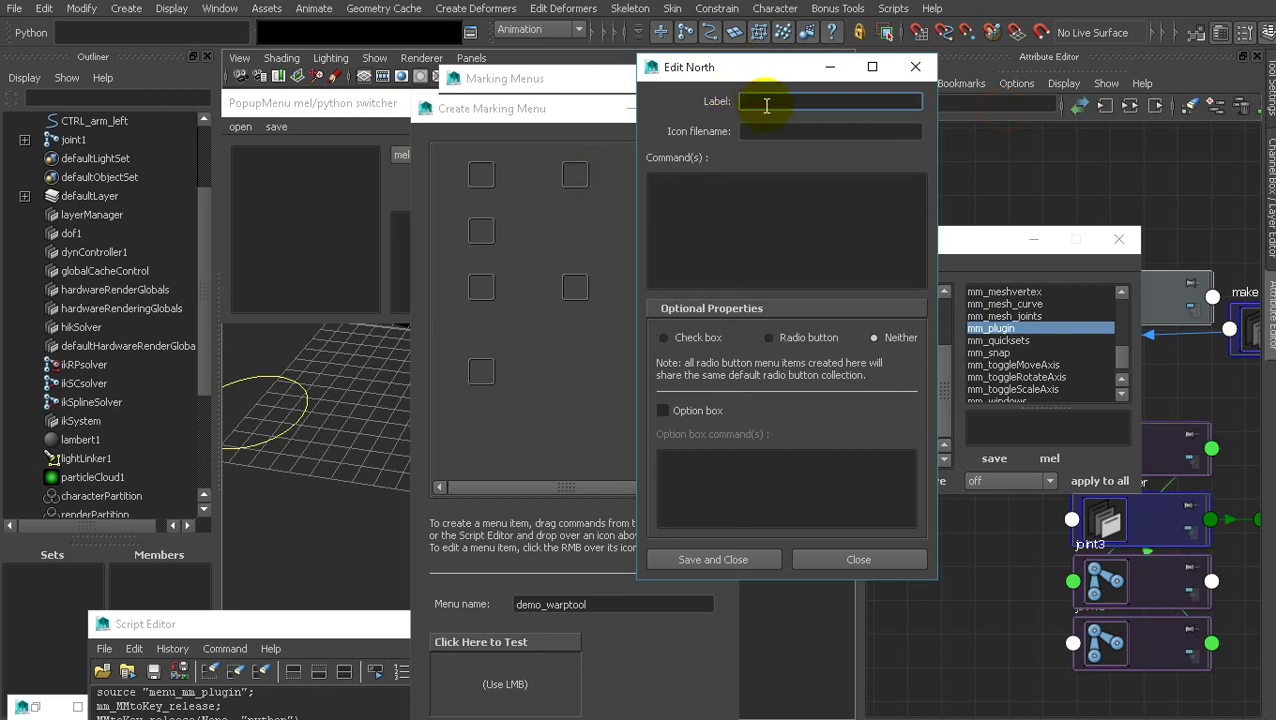
pyautogui.click(816, 240)
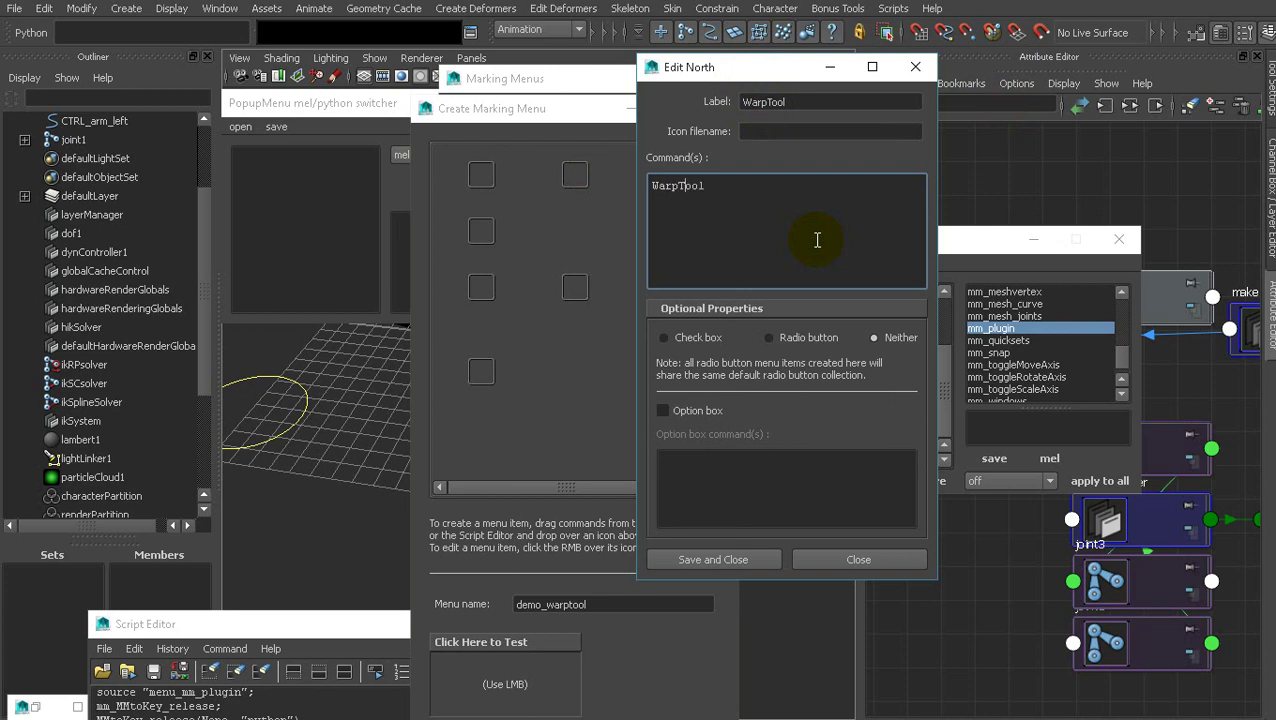
pyautogui.write('import')
pyautogui.press('BackSpace')
pyautogui.press('BackSpace')
pyautogui.press('BackSpace')
pyautogui.press('BackSpace')
pyautogui.write('ort')
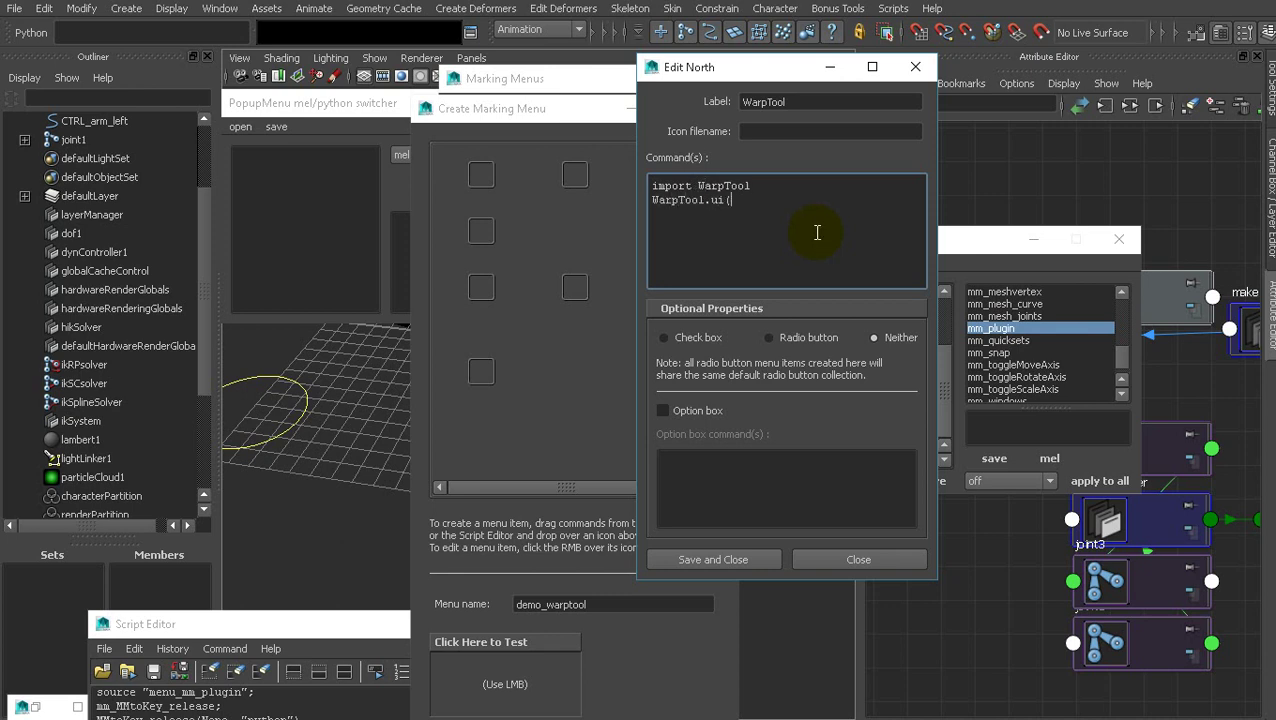
pyautogui.click(765, 560)
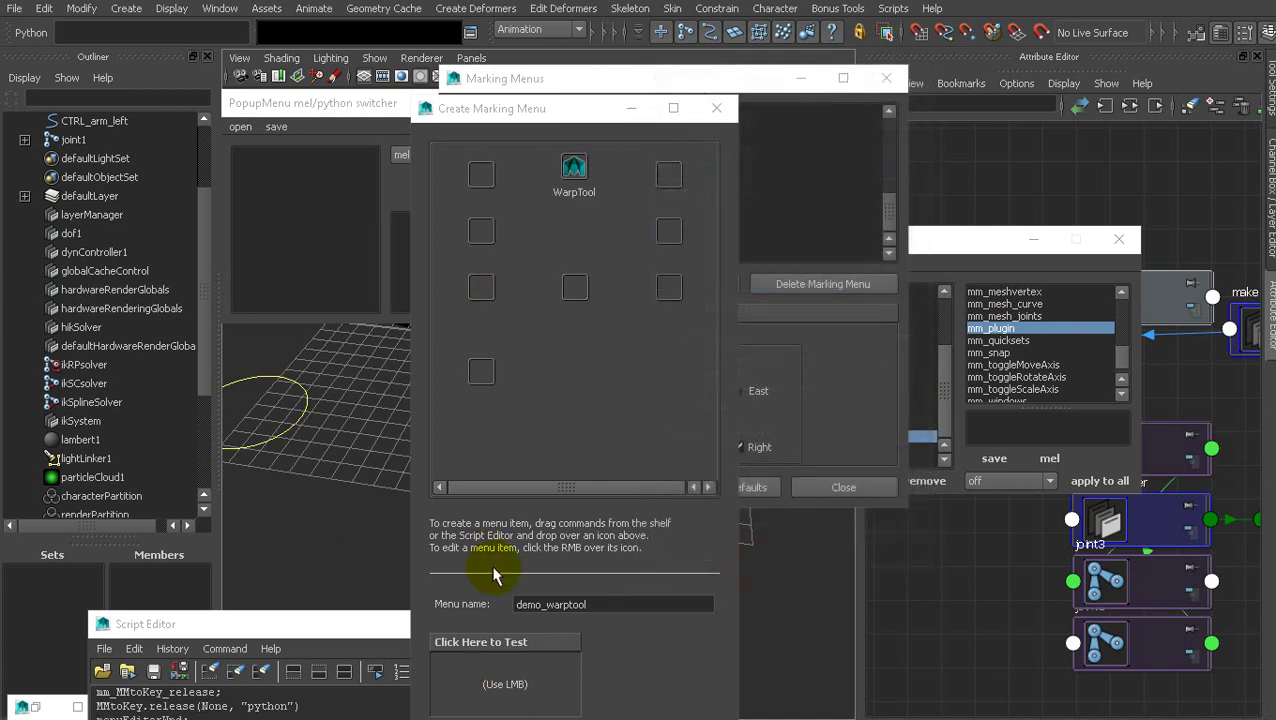
# Test the WarpTool item in the new marking menu and save the menu.
pyautogui.moveTo(505, 684); pyautogui.dragTo(512, 612)
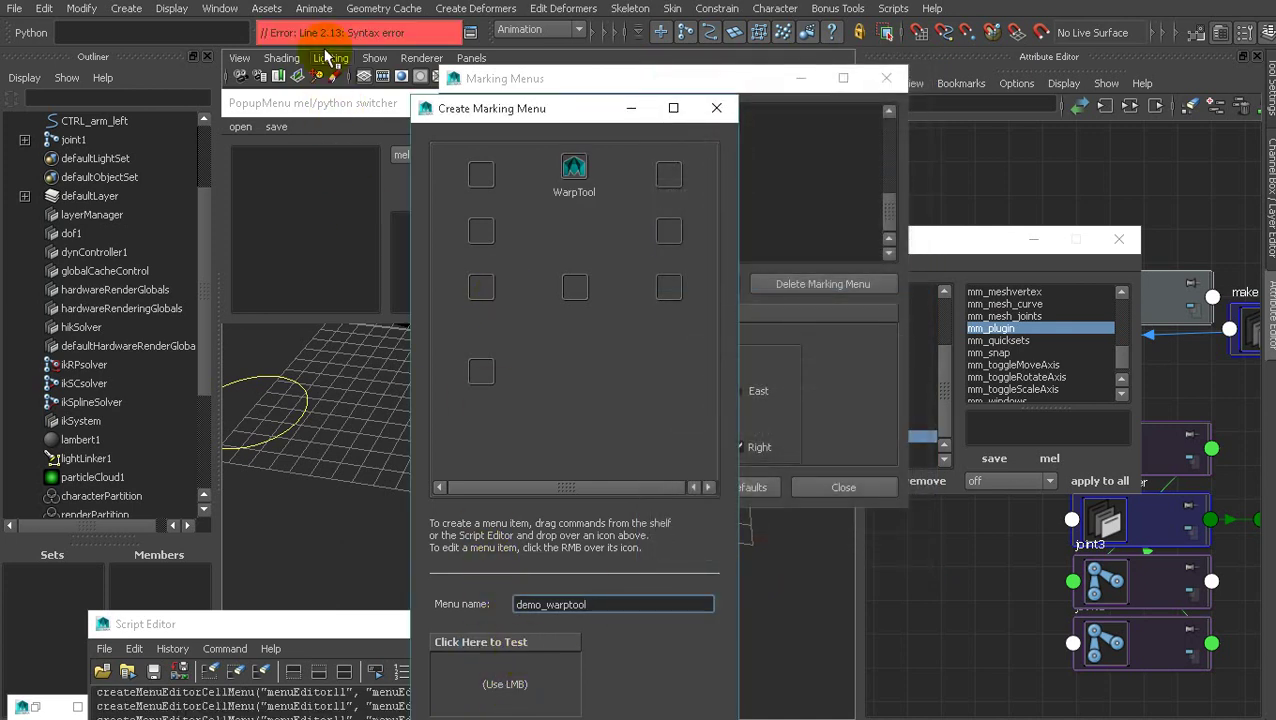
pyautogui.moveTo(329, 32); pyautogui.dragTo(447, 55)
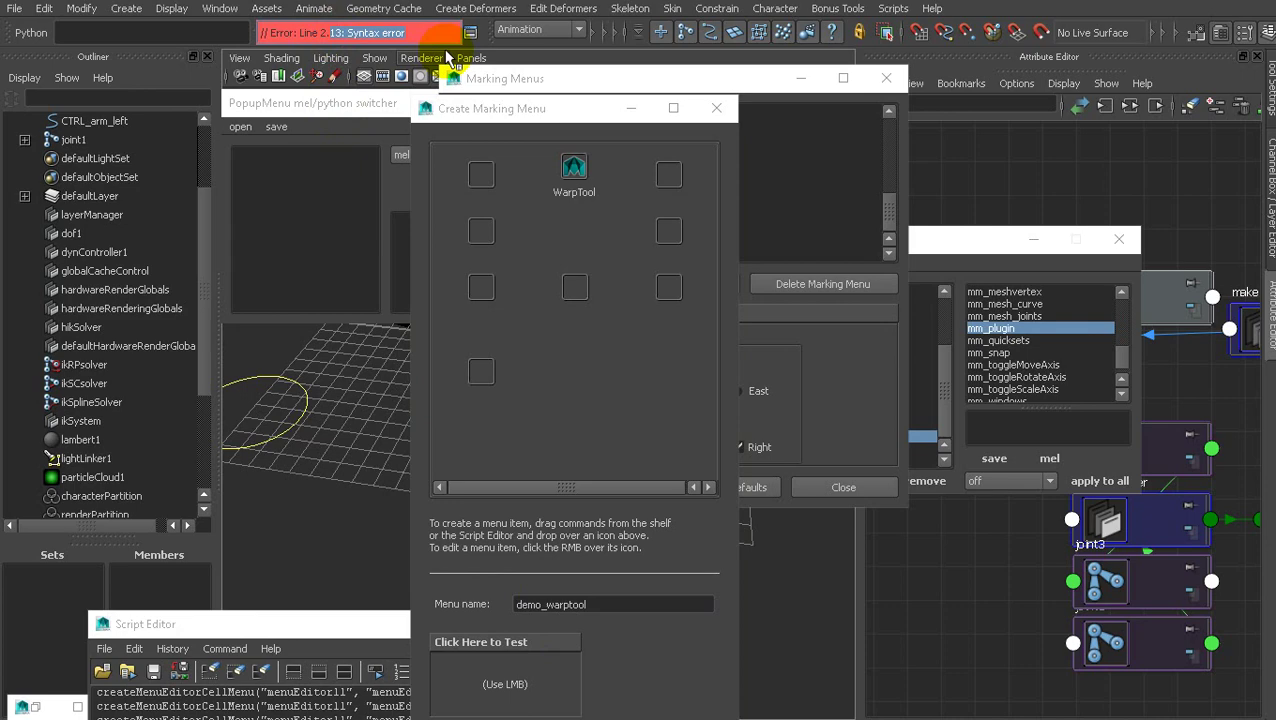
pyautogui.moveTo(570, 108); pyautogui.dragTo(622, 68)
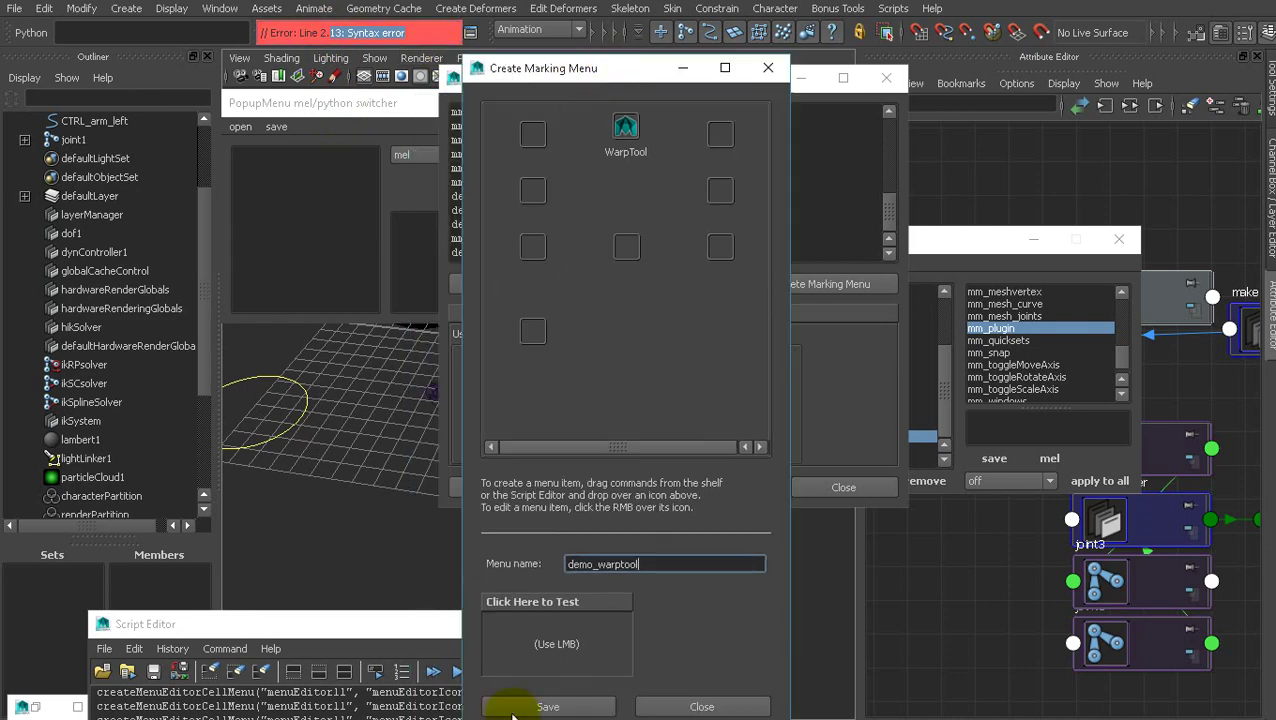
pyautogui.click(512, 712)
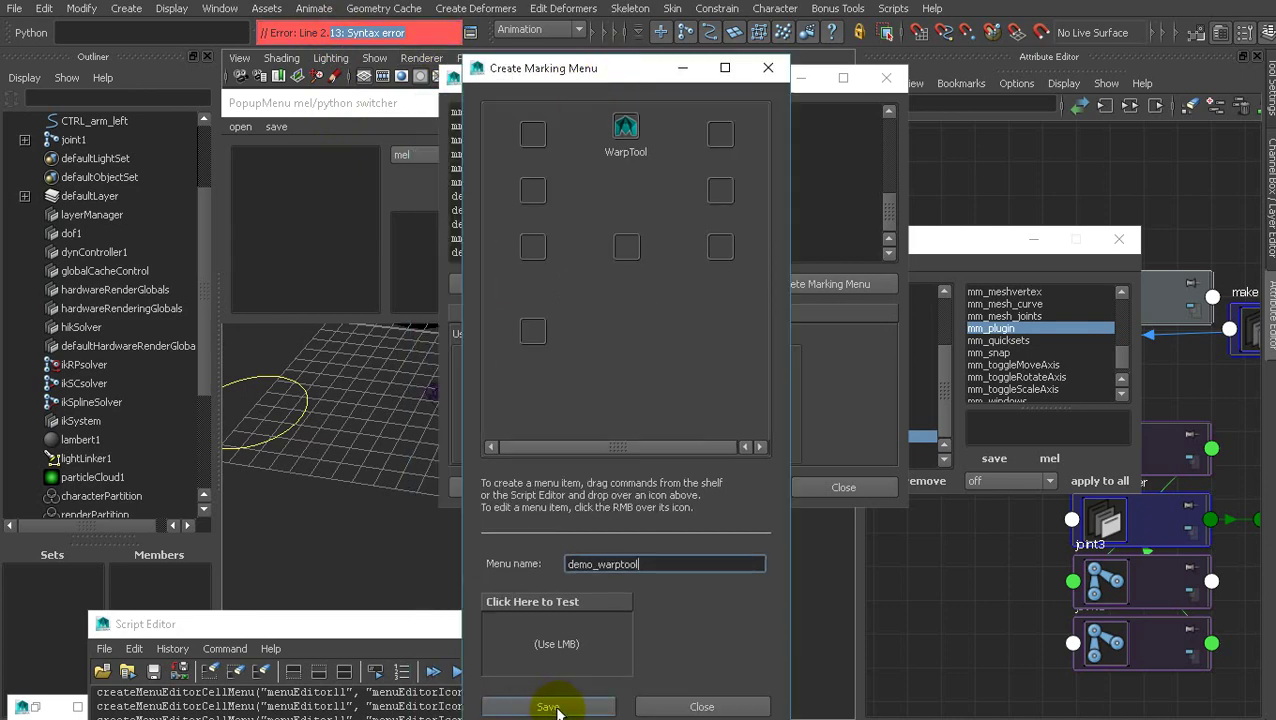
pyautogui.click(687, 70)
# Move the Marking Menus window aside and load menu_demo_warptool.mel into the mel/python switcher.
pyautogui.moveTo(664, 82); pyautogui.dragTo(950, 88)
pyautogui.click(242, 124)
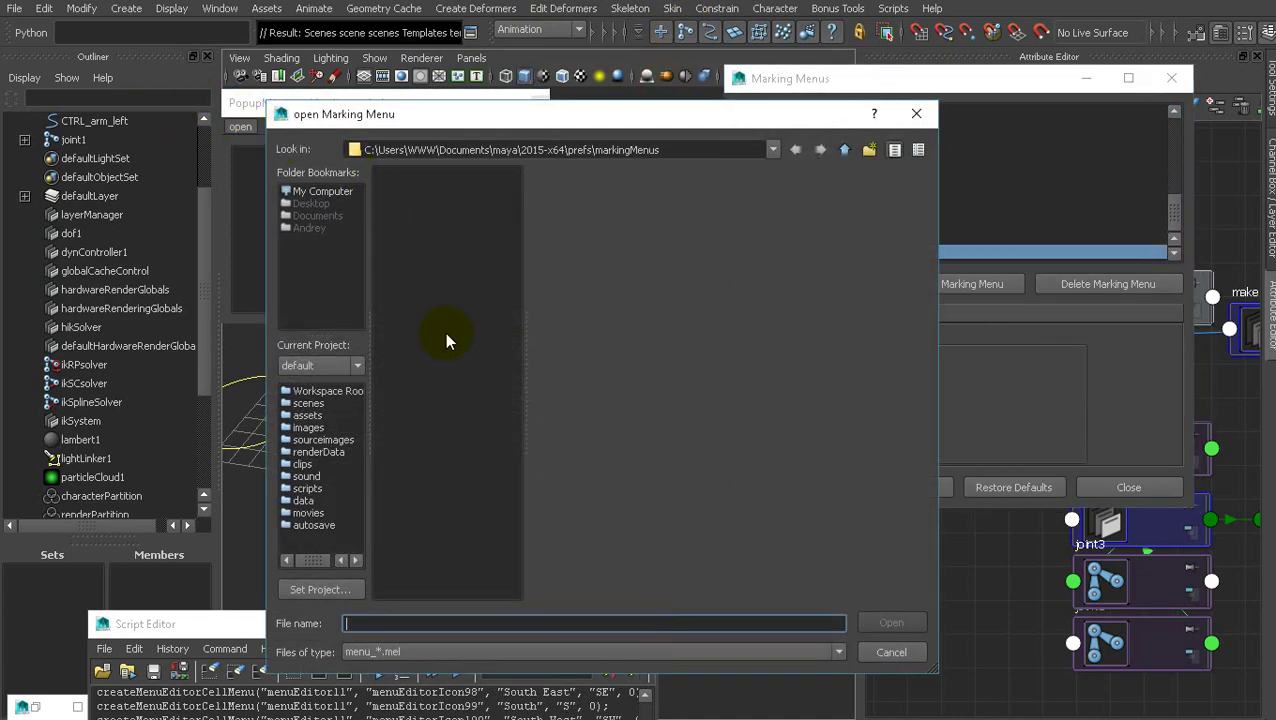
pyautogui.moveTo(419, 590); pyautogui.dragTo(491, 590)
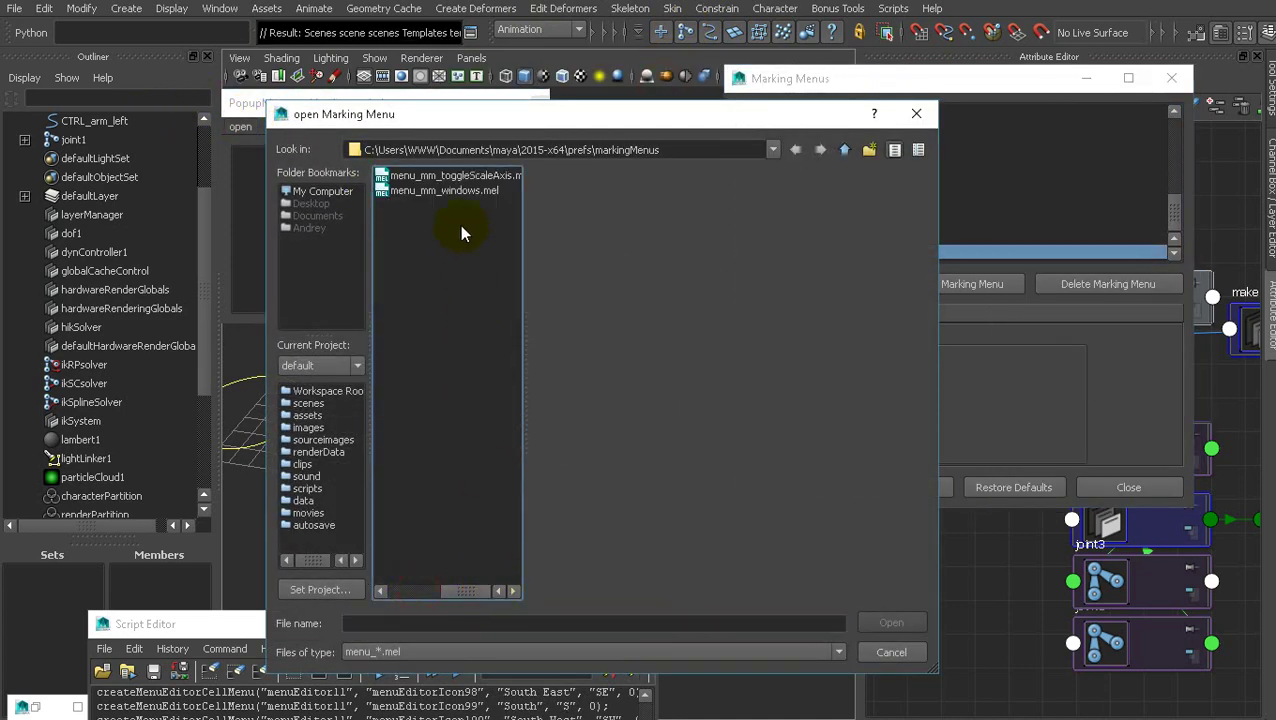
pyautogui.click(378, 591)
pyautogui.click(460, 281)
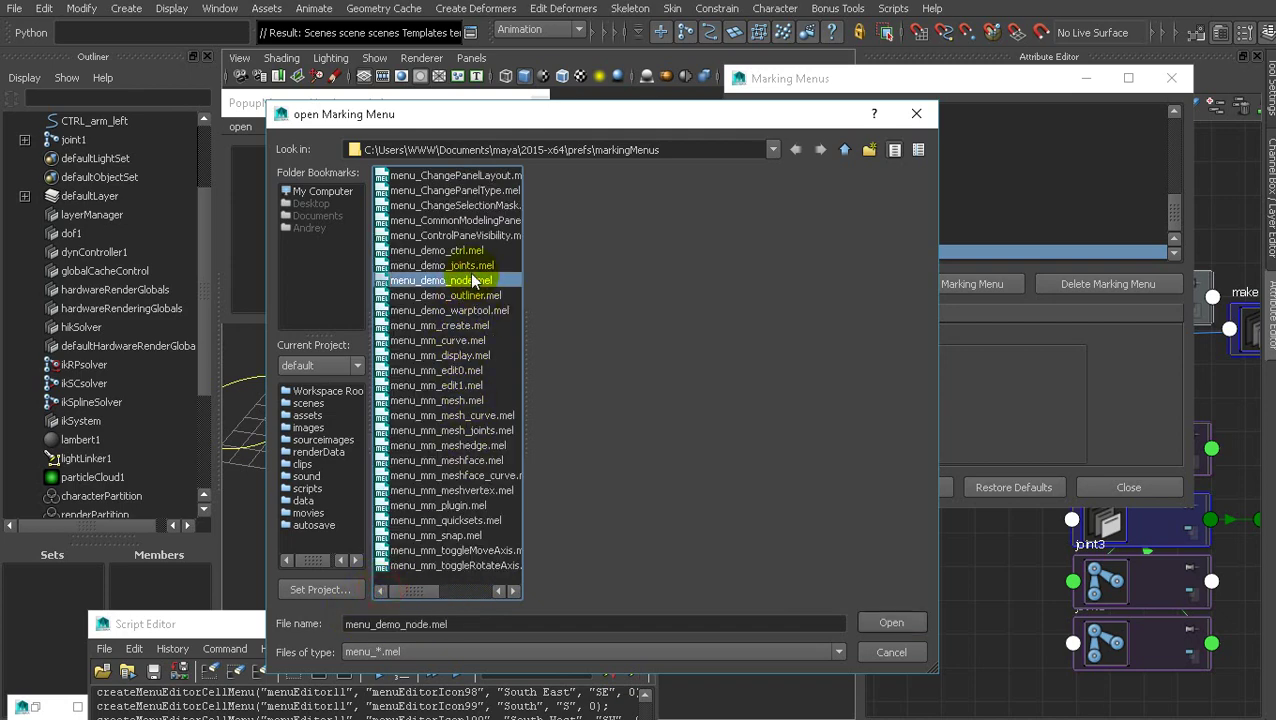
pyautogui.doubleClick(476, 309)
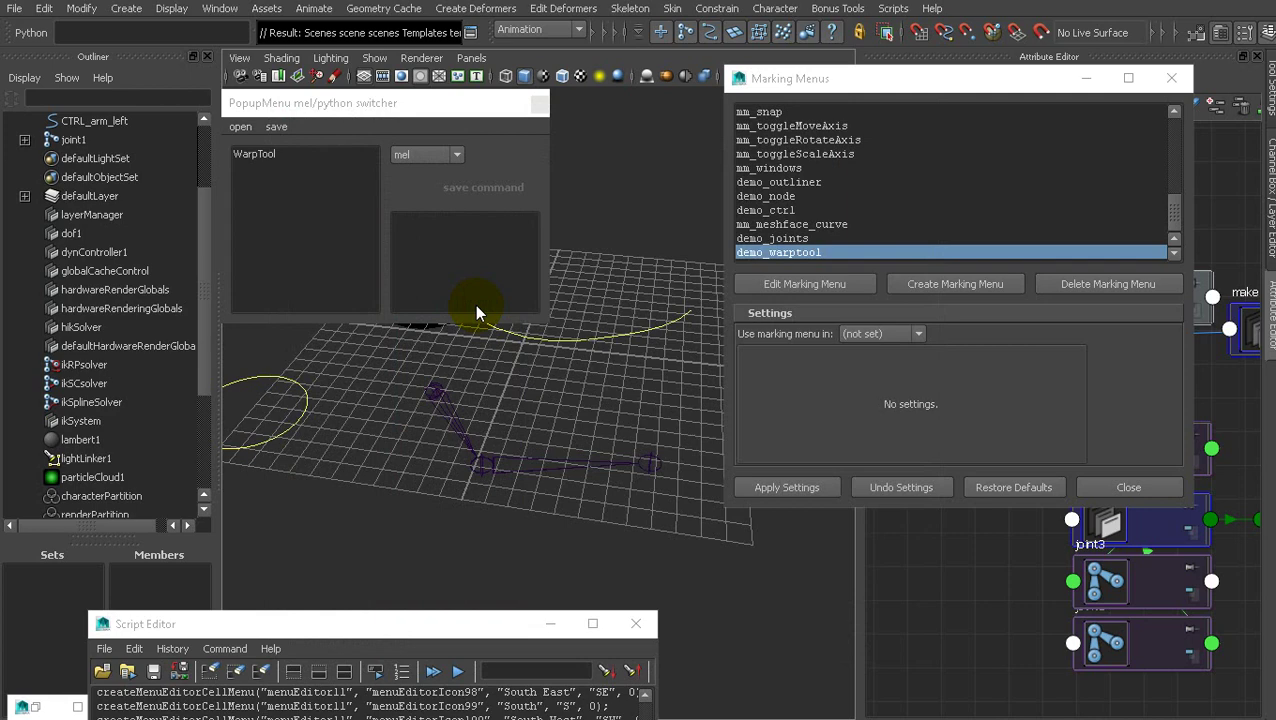
# Switch the WarpTool item's command language to python.
pyautogui.click(265, 156)
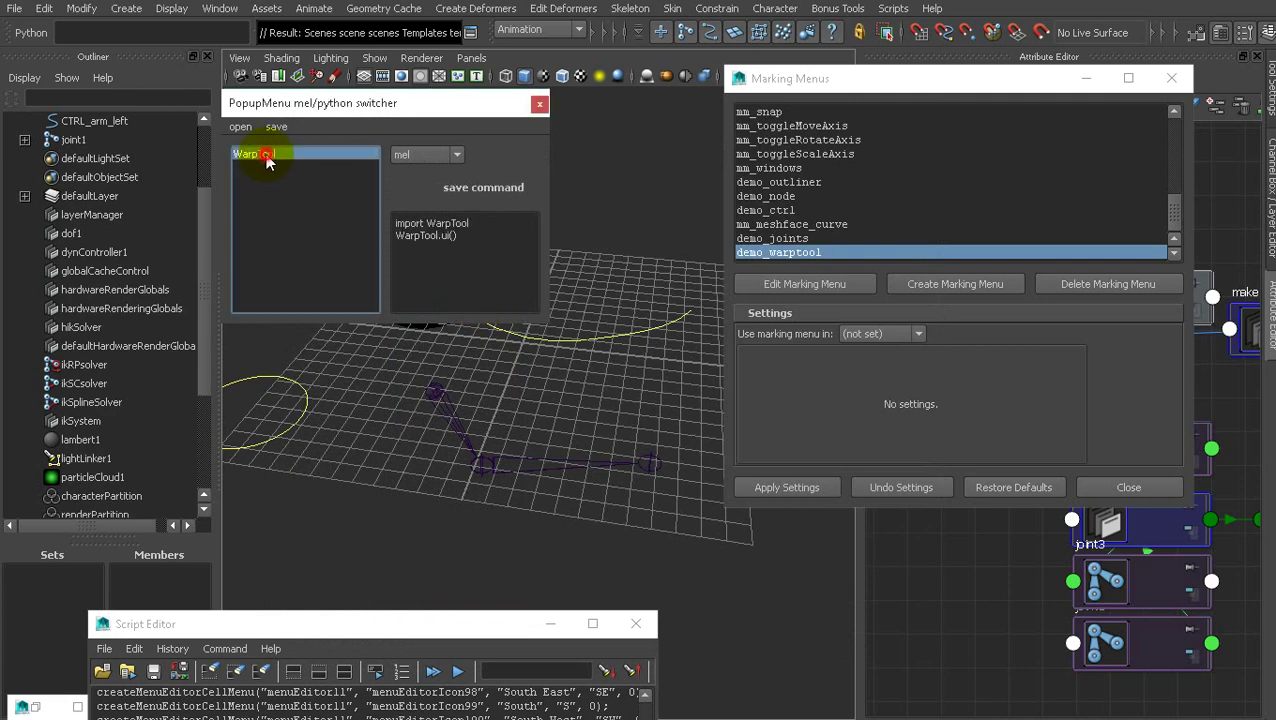
pyautogui.click(417, 160)
pyautogui.click(428, 187)
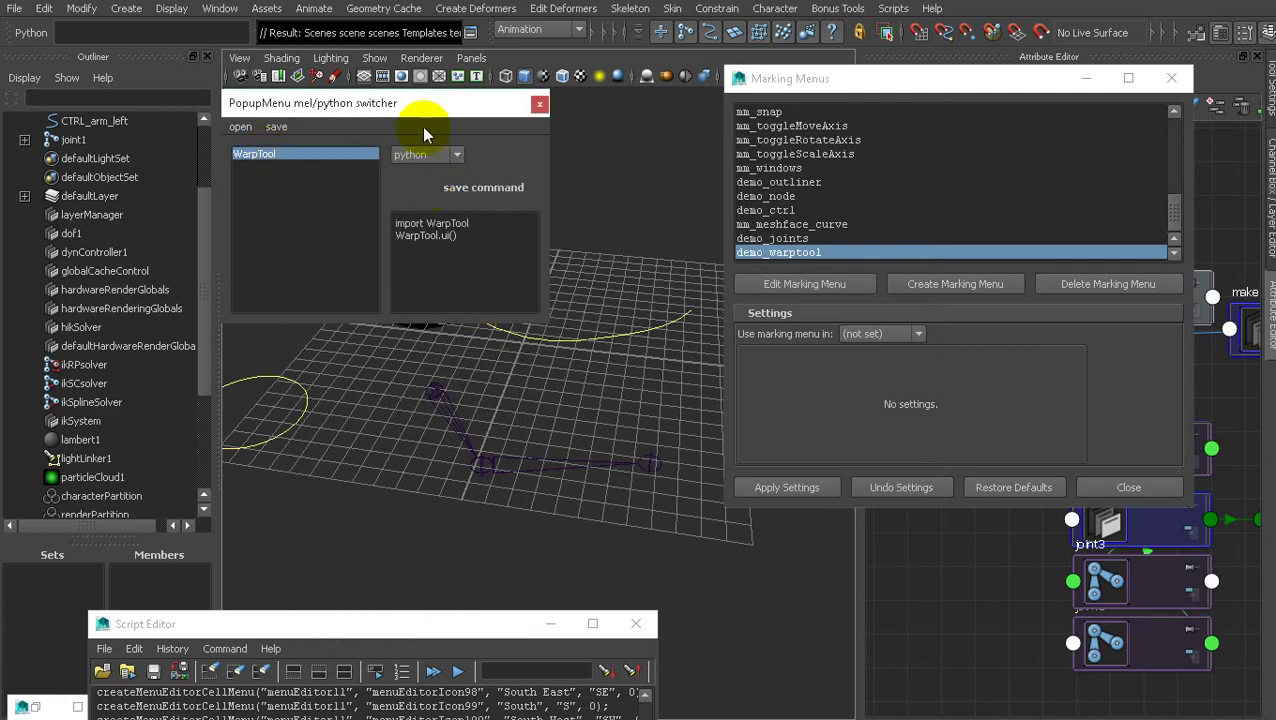
# Reopen the demo_warptool marking menu for editing, run its WarpTool item as a test, and close the WarpTool window.
pyautogui.moveTo(420, 104); pyautogui.dragTo(345, 194)
pyautogui.click(745, 283)
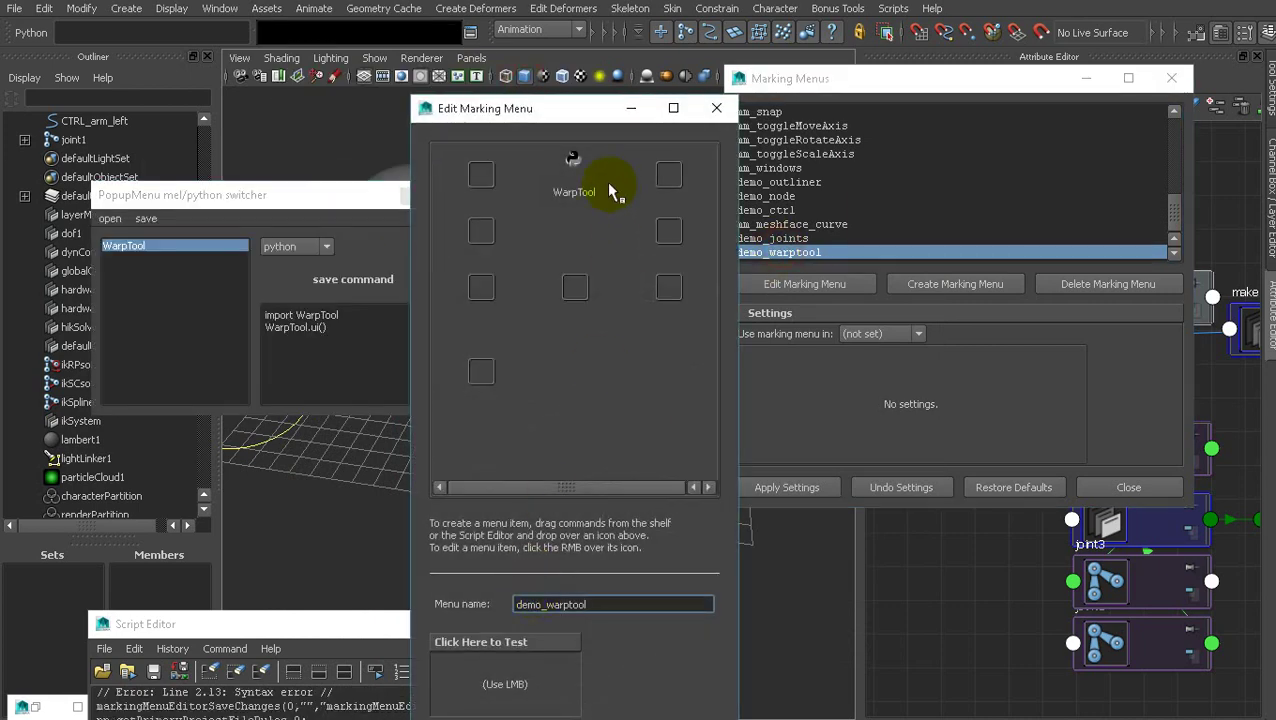
pyautogui.moveTo(499, 671); pyautogui.dragTo(531, 604)
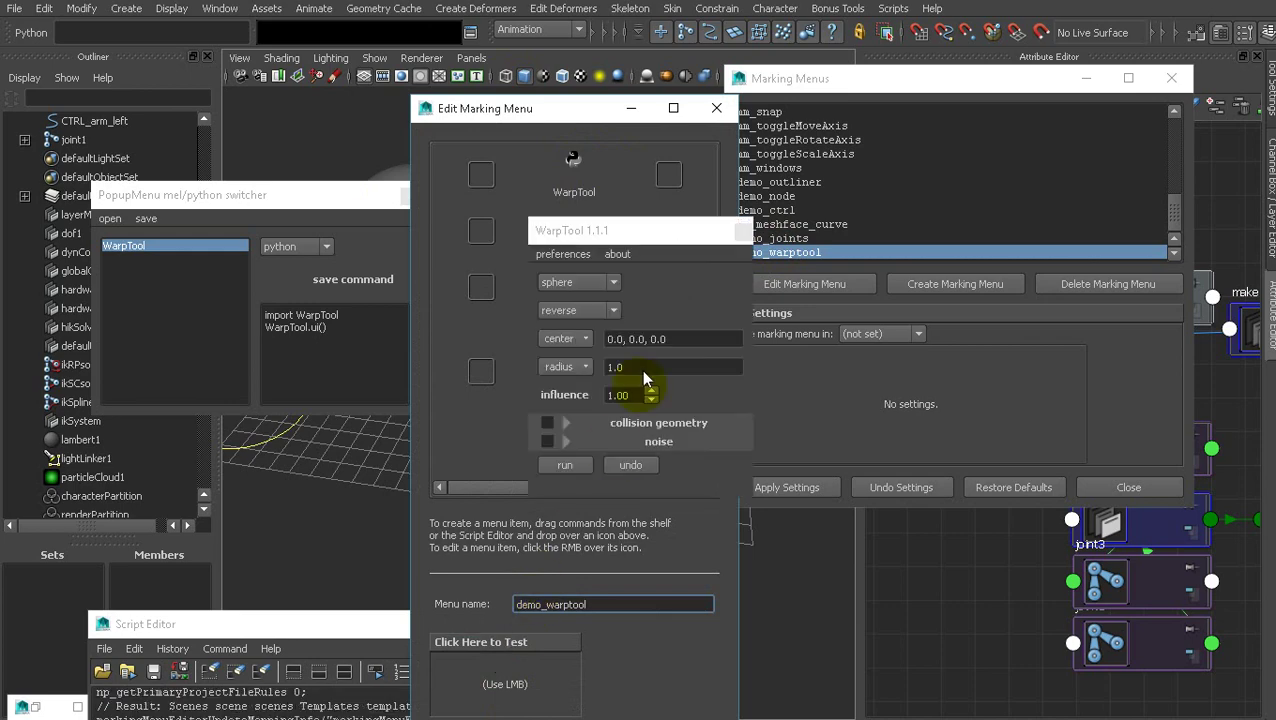
pyautogui.moveTo(638, 228); pyautogui.dragTo(385, 194)
pyautogui.click(411, 194)
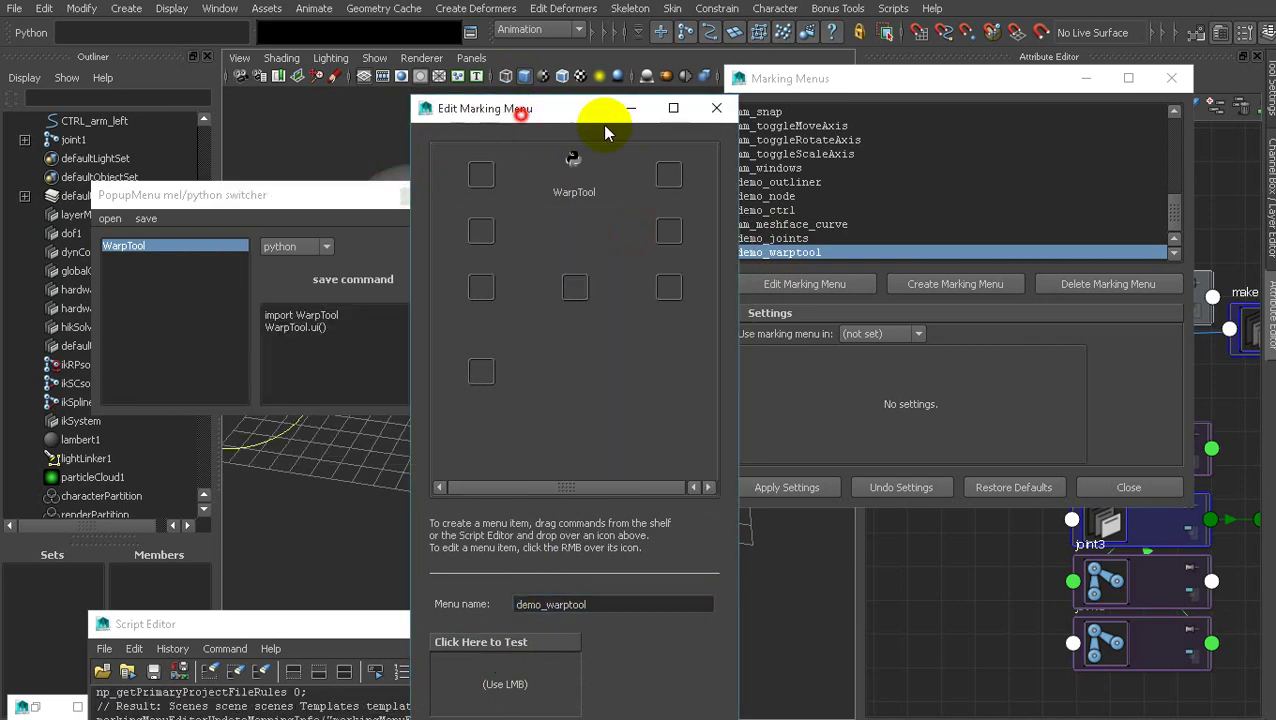
# Load menu_mm_curve.mel into the switcher and examine the commands of Rebuild Curve, Reverse Curve Direction and Curve Editing Tool.
pyautogui.moveTo(604, 113); pyautogui.dragTo(794, 115)
pyautogui.click(108, 218)
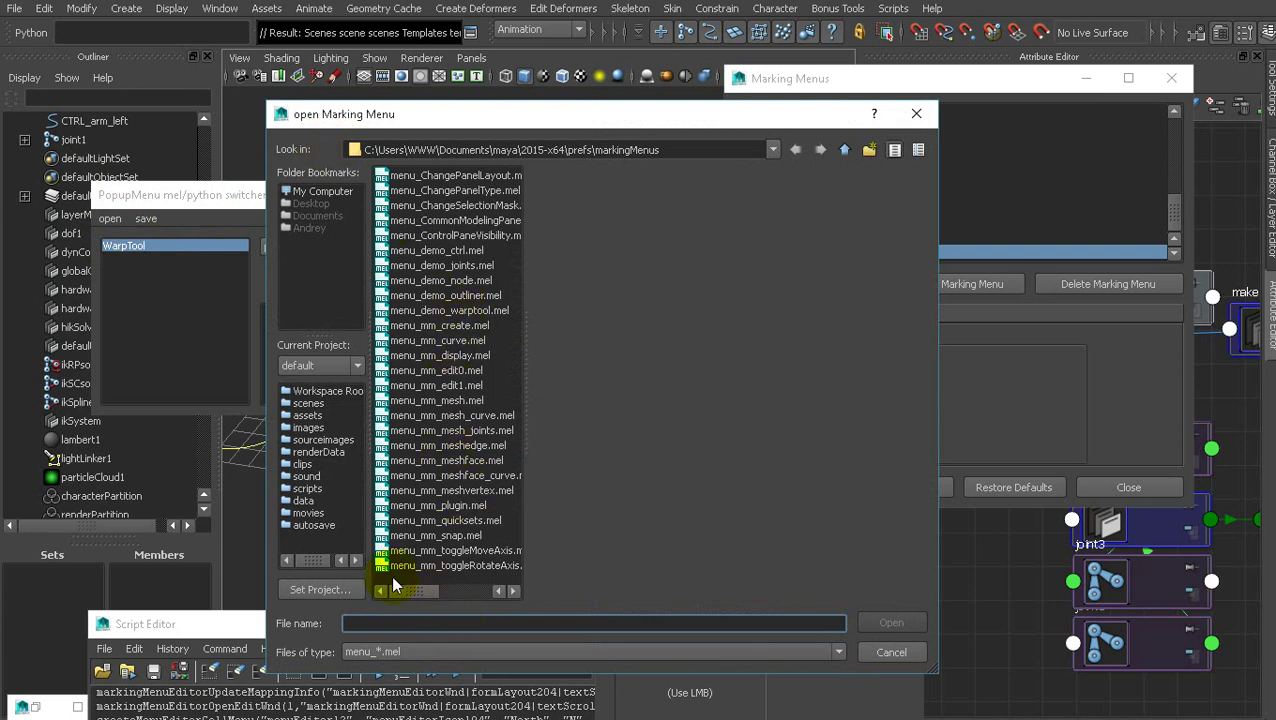
pyautogui.doubleClick(466, 340)
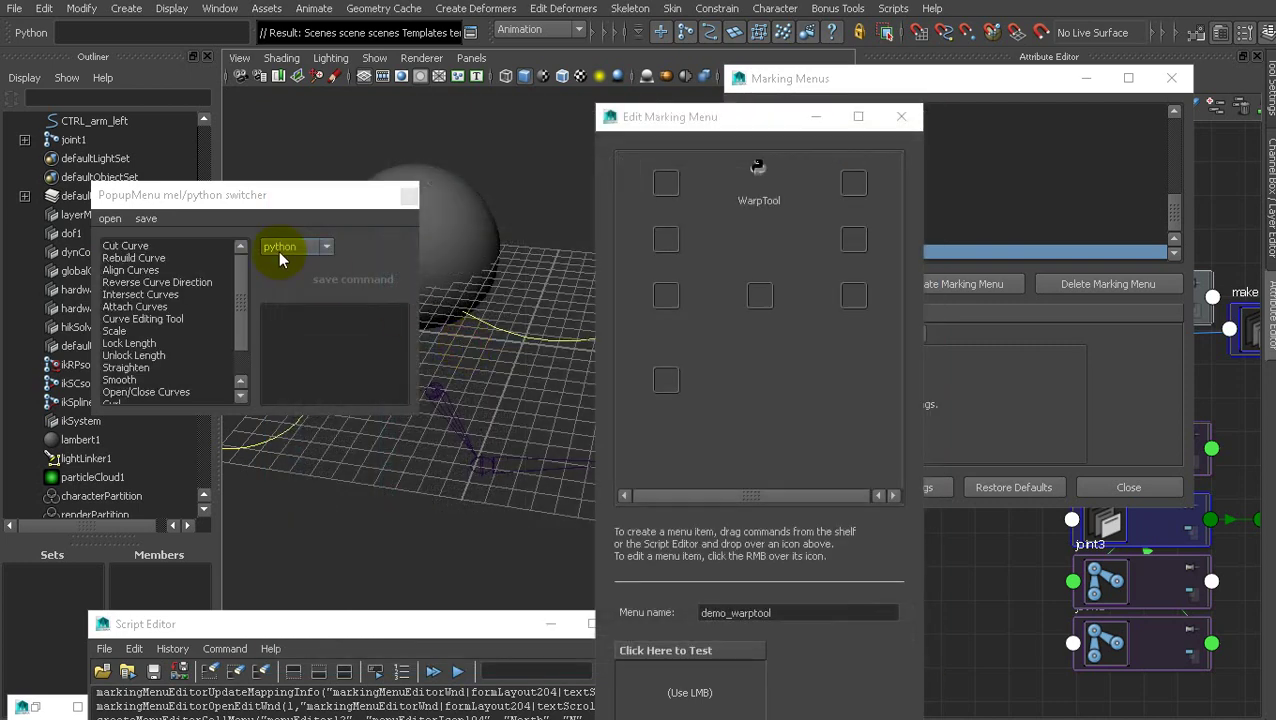
pyautogui.scroll(-1, 240, 270)
pyautogui.scroll(1, 250, 247)
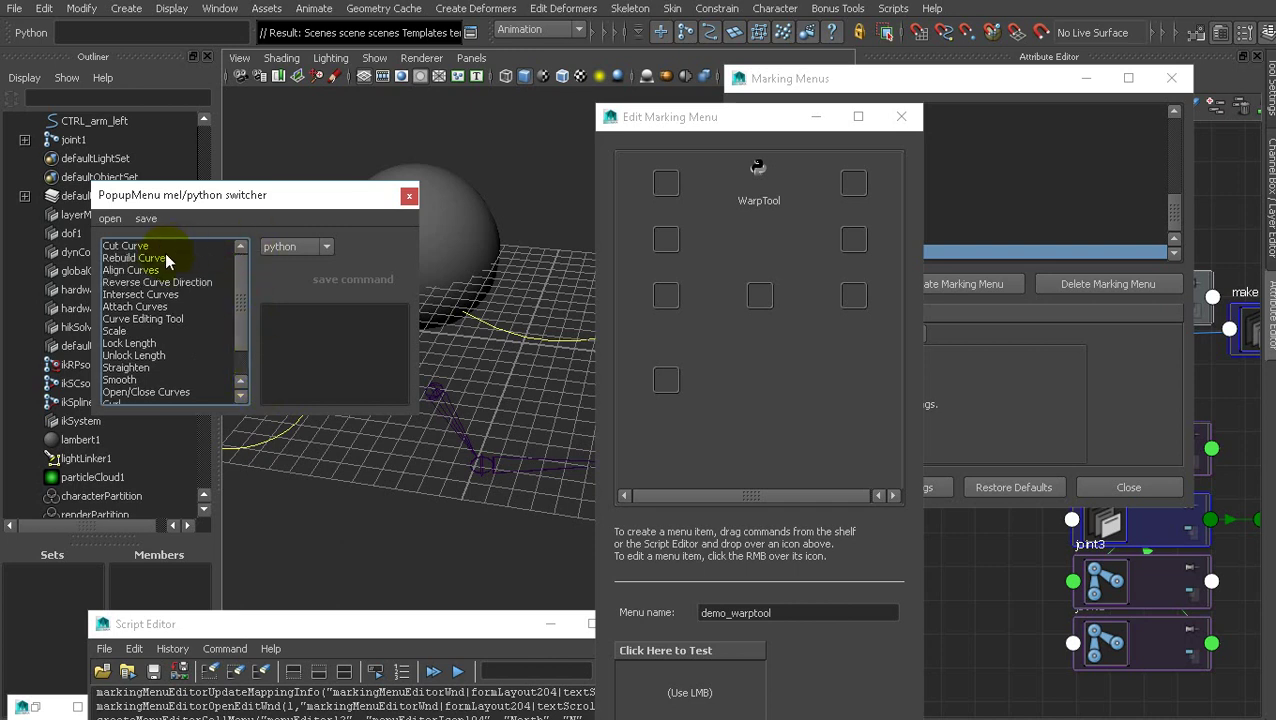
pyautogui.click(168, 258)
pyautogui.click(172, 280)
pyautogui.click(178, 318)
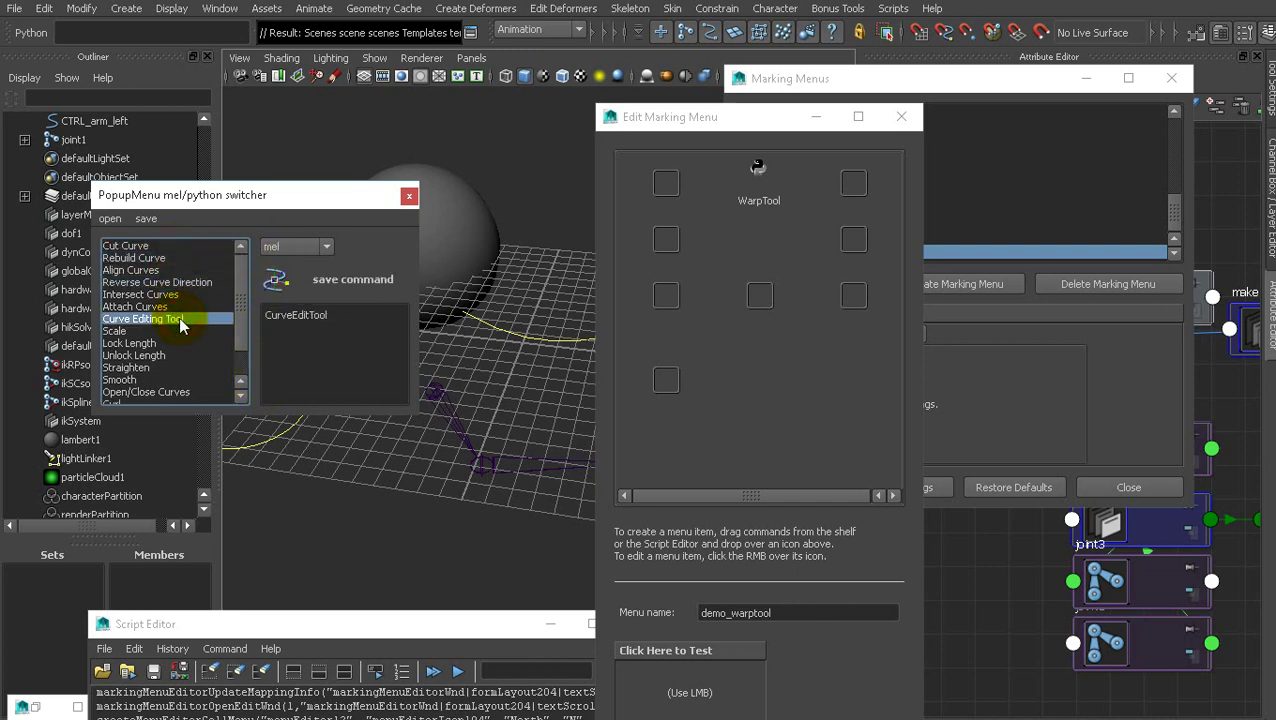
pyautogui.moveTo(332, 316); pyautogui.dragTo(260, 315)
pyautogui.click(336, 315)
pyautogui.click(371, 316)
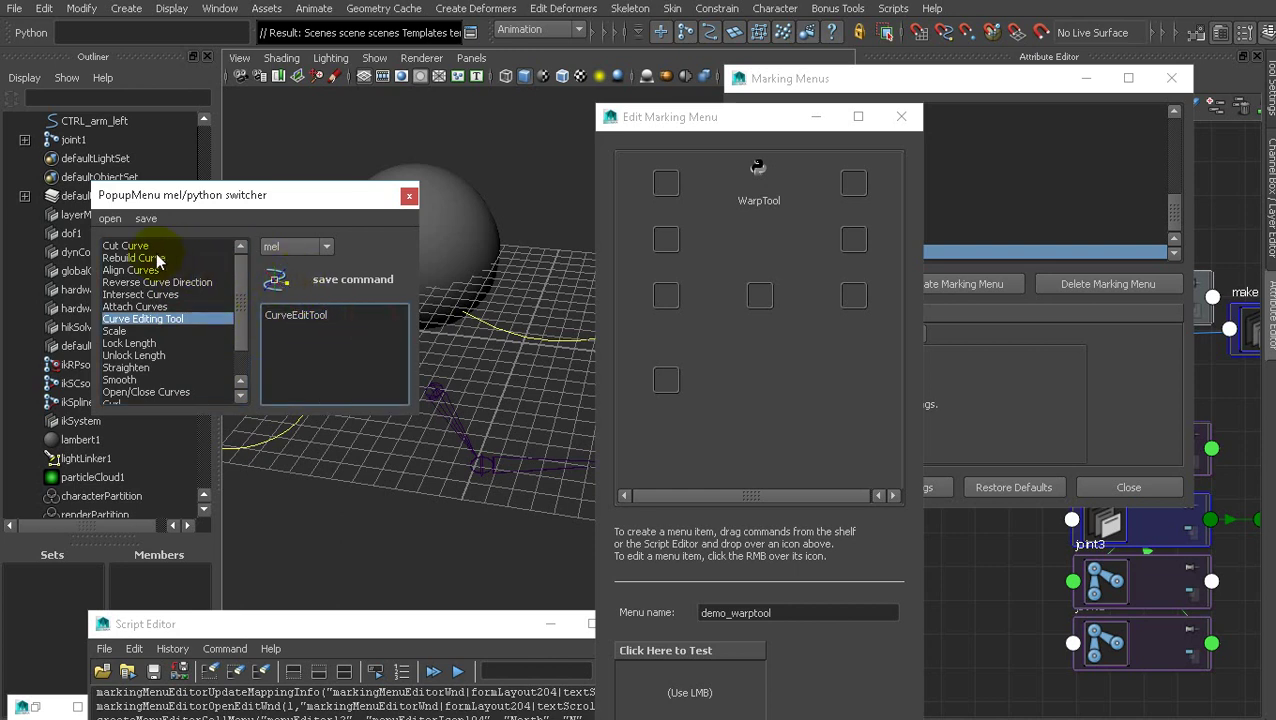
# Switch all items from Rebuild Curve through Smooth to python at once, and check the language of Cut Curve and Attach Curves.
pyautogui.moveTo(157, 258); pyautogui.dragTo(160, 381)
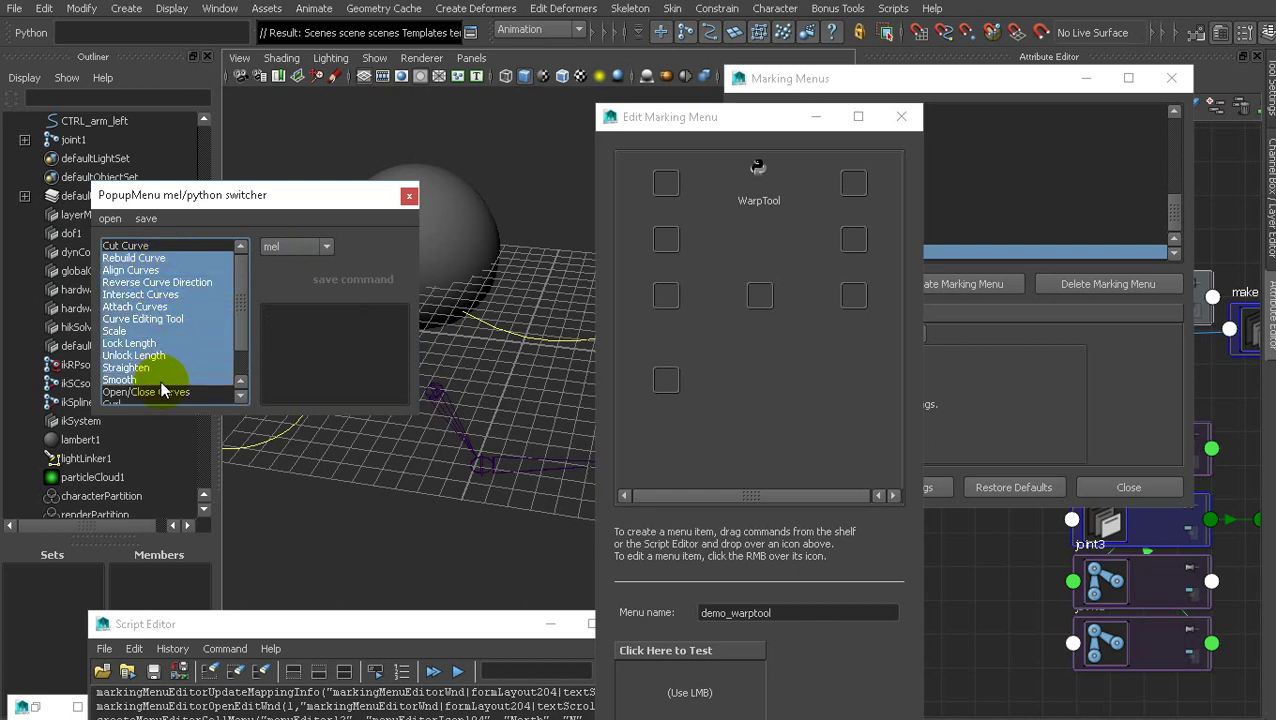
pyautogui.click(281, 246)
pyautogui.click(295, 275)
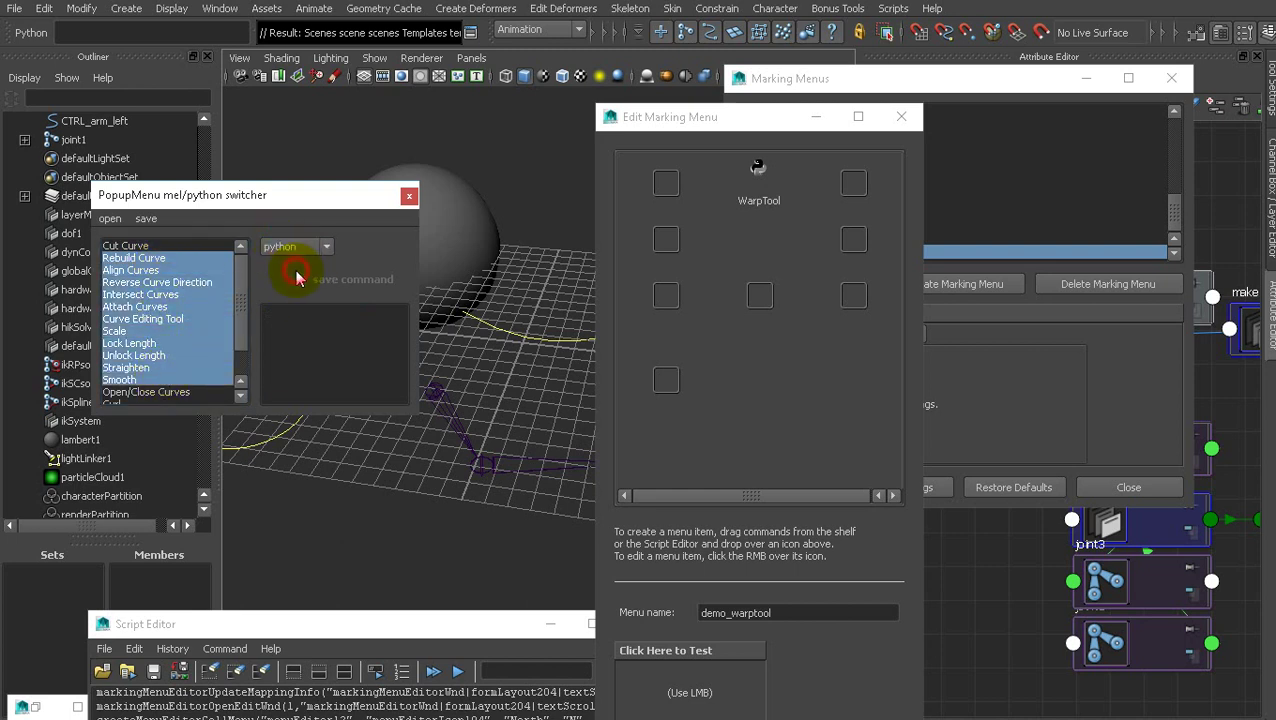
pyautogui.click(195, 247)
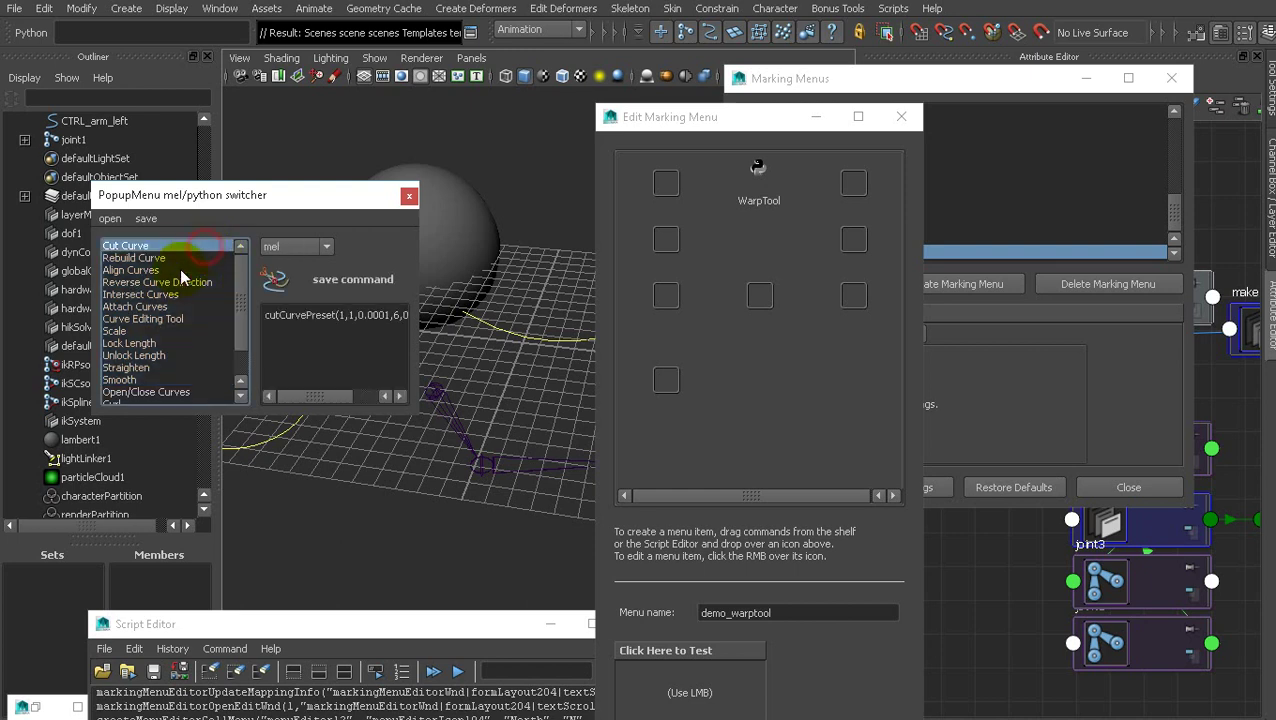
pyautogui.click(163, 306)
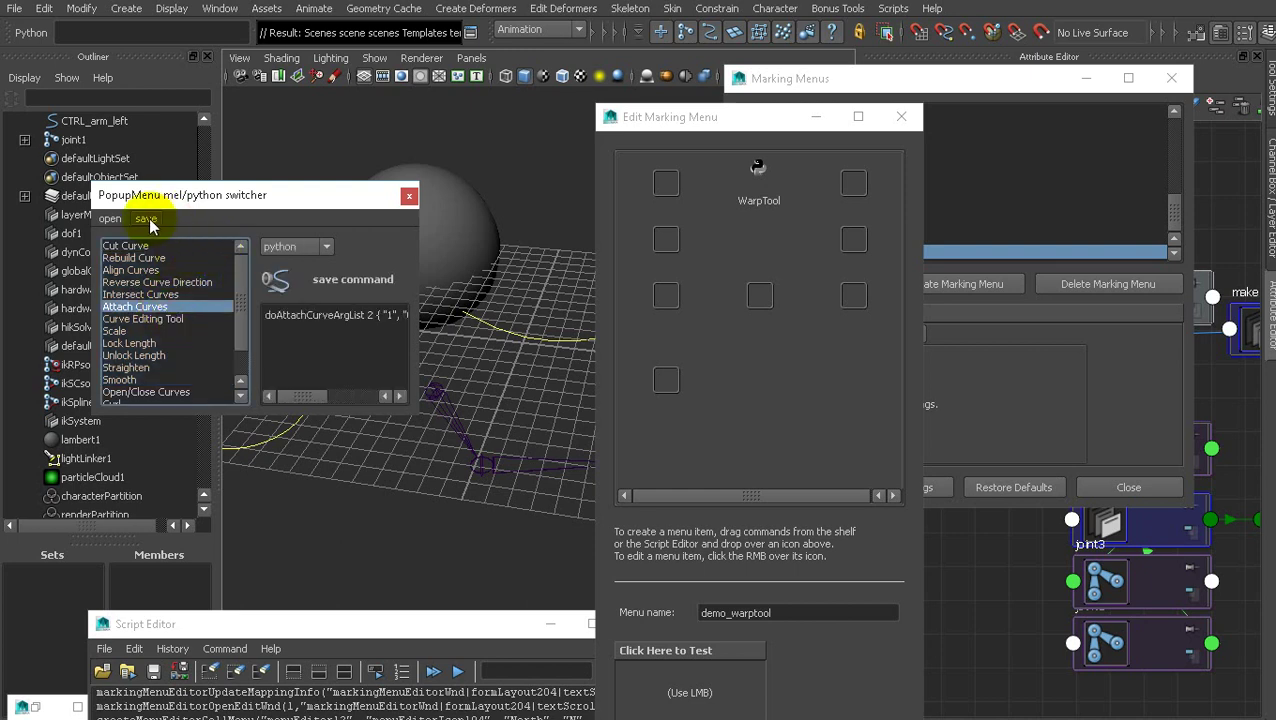
# Close the PopupMenu mel/python switcher without saving the menu file.
pyautogui.moveTo(253, 204); pyautogui.dragTo(231, 186)
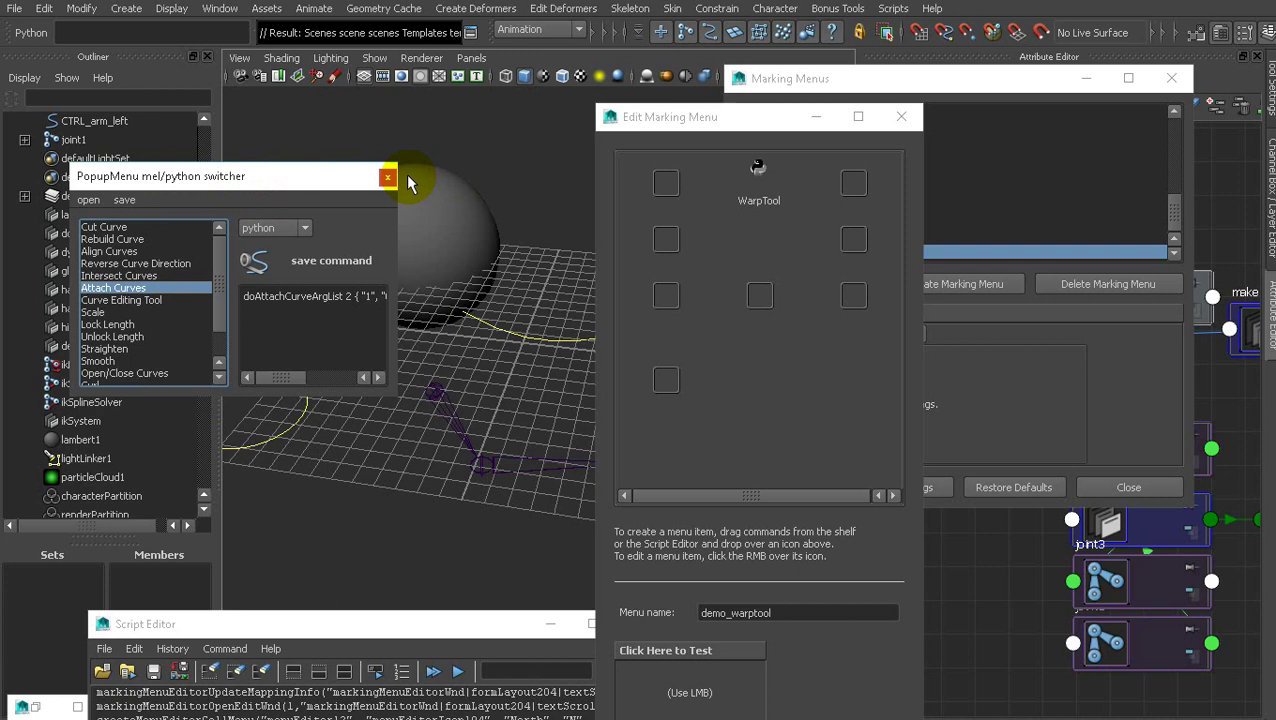
pyautogui.click(388, 178)
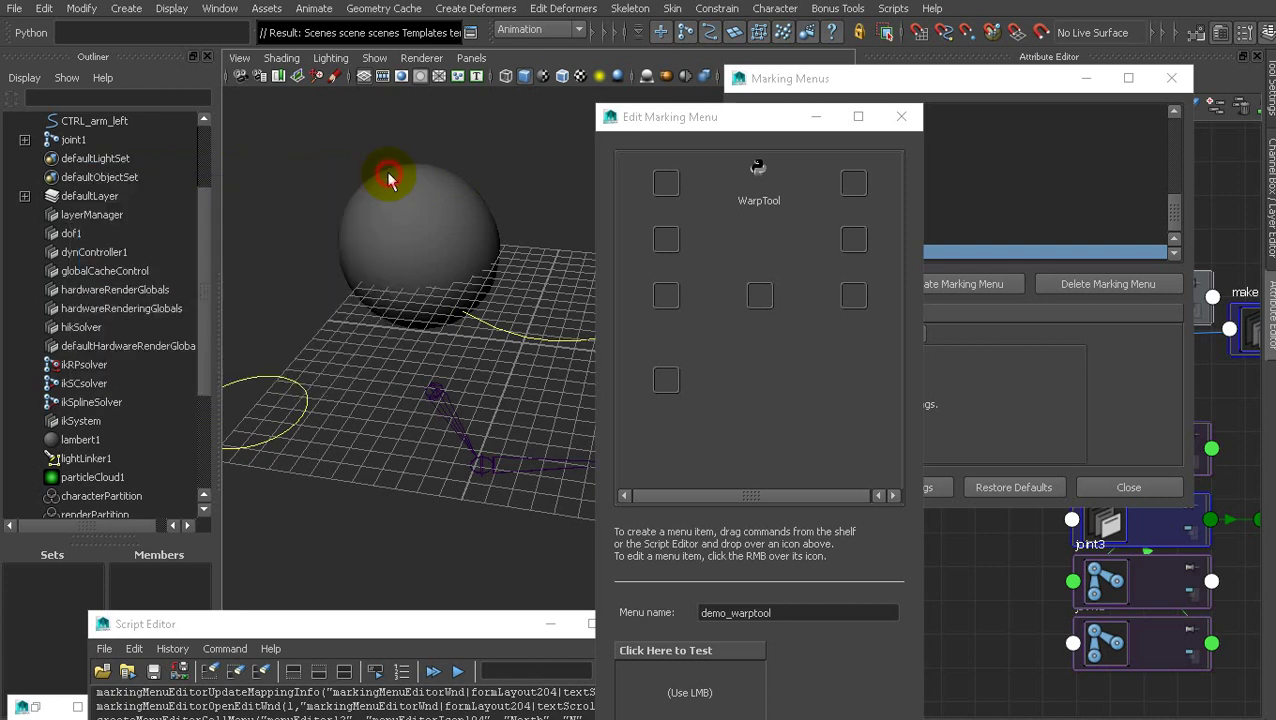